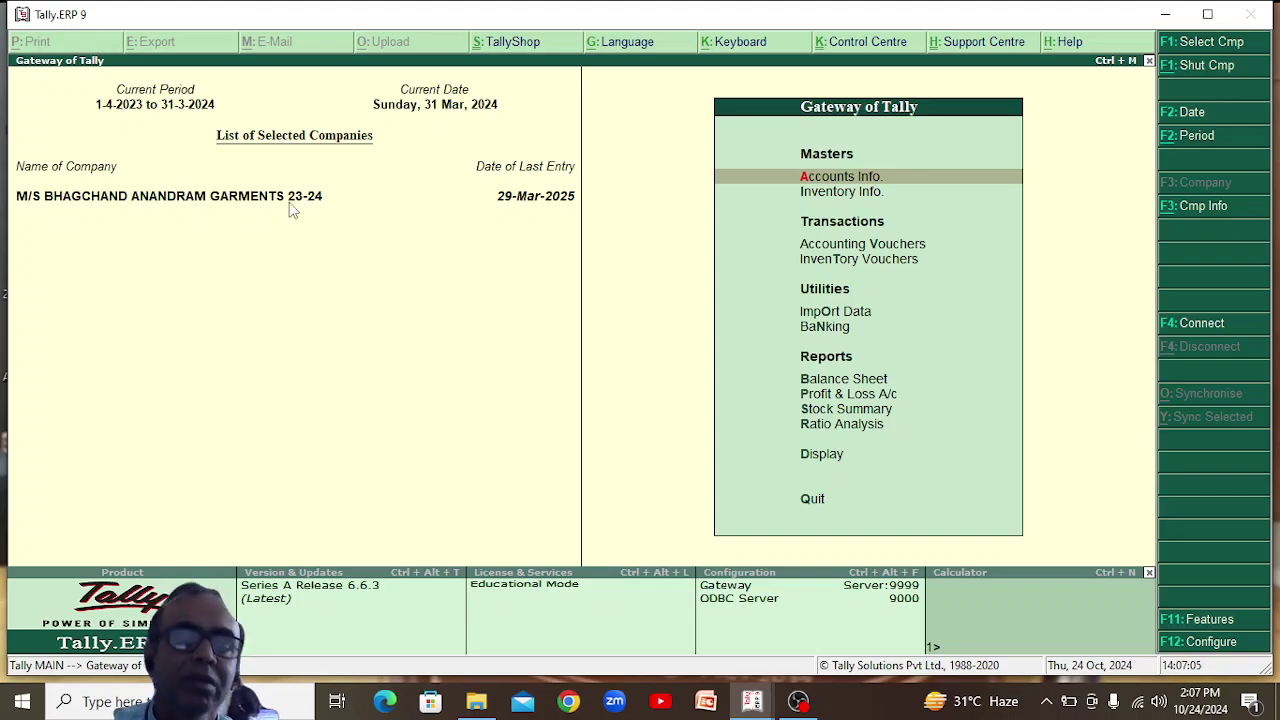
Open the Balance Sheet of the M/S BHAGCHAND ANANDRAM GARMENTS 23-24 company in detailed format.
key("alt+Tab")
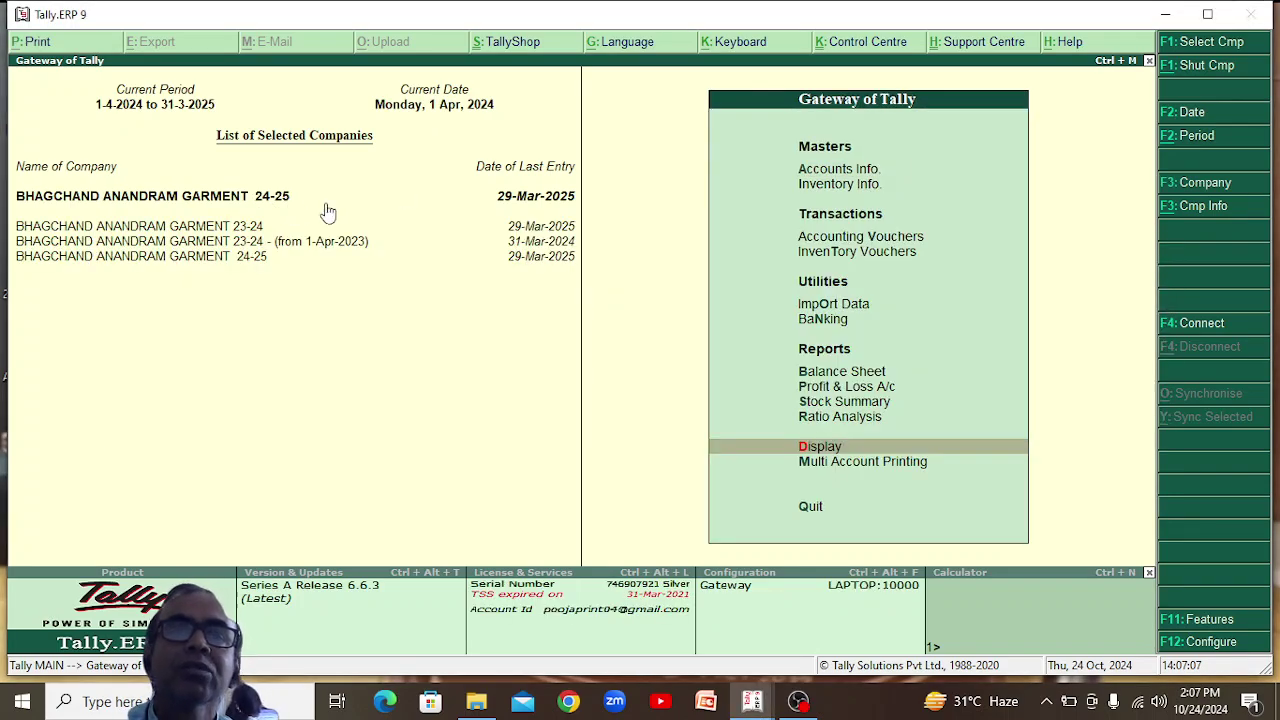
key("alt+Tab")
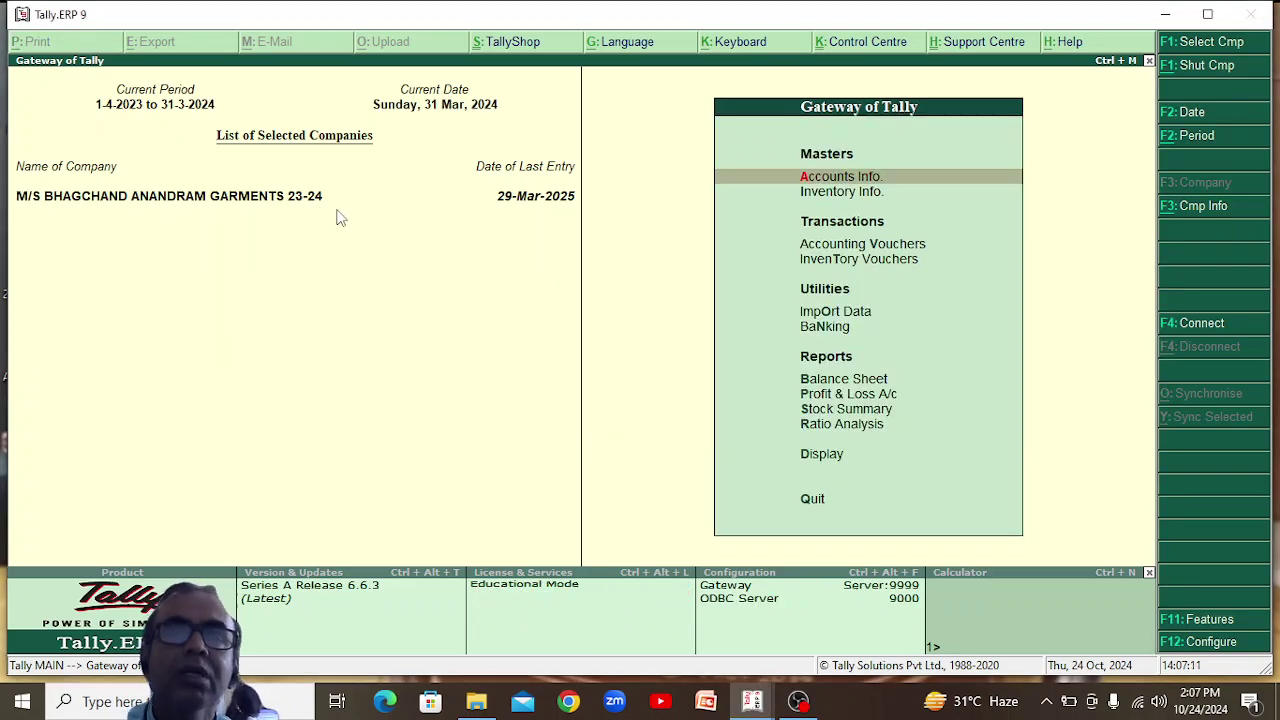
key("b")
key("alt+F1")
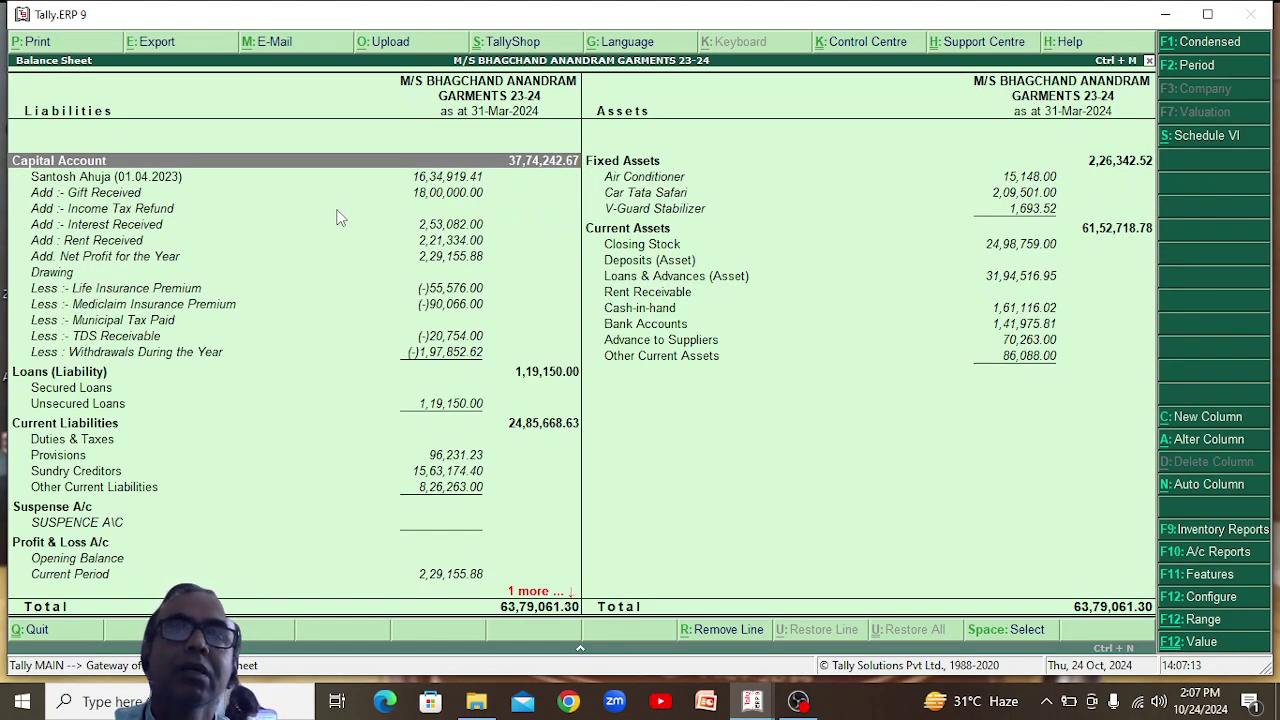
Switch to the BHAGCHAND ANANDRAM GARMENT 24-25 company and open its Trial Balance at the Profit & Loss A/c line.
key("alt+Tab")
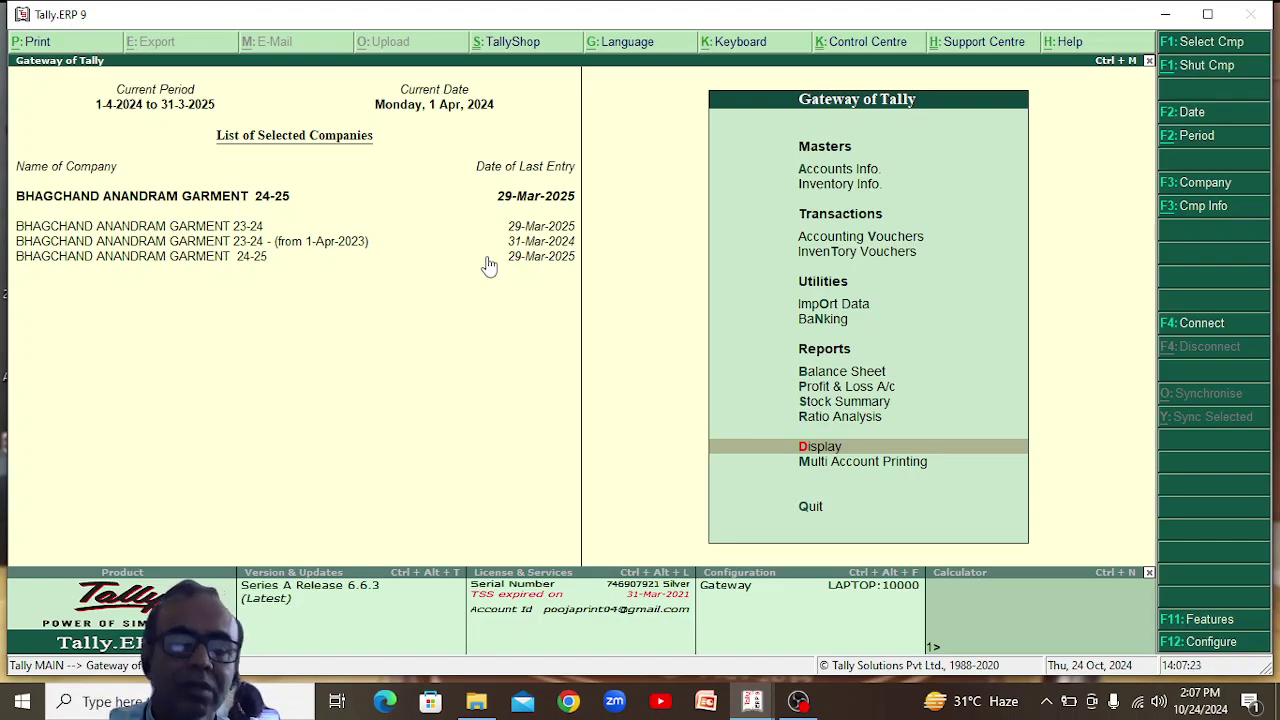
key("Return")
key("Return")
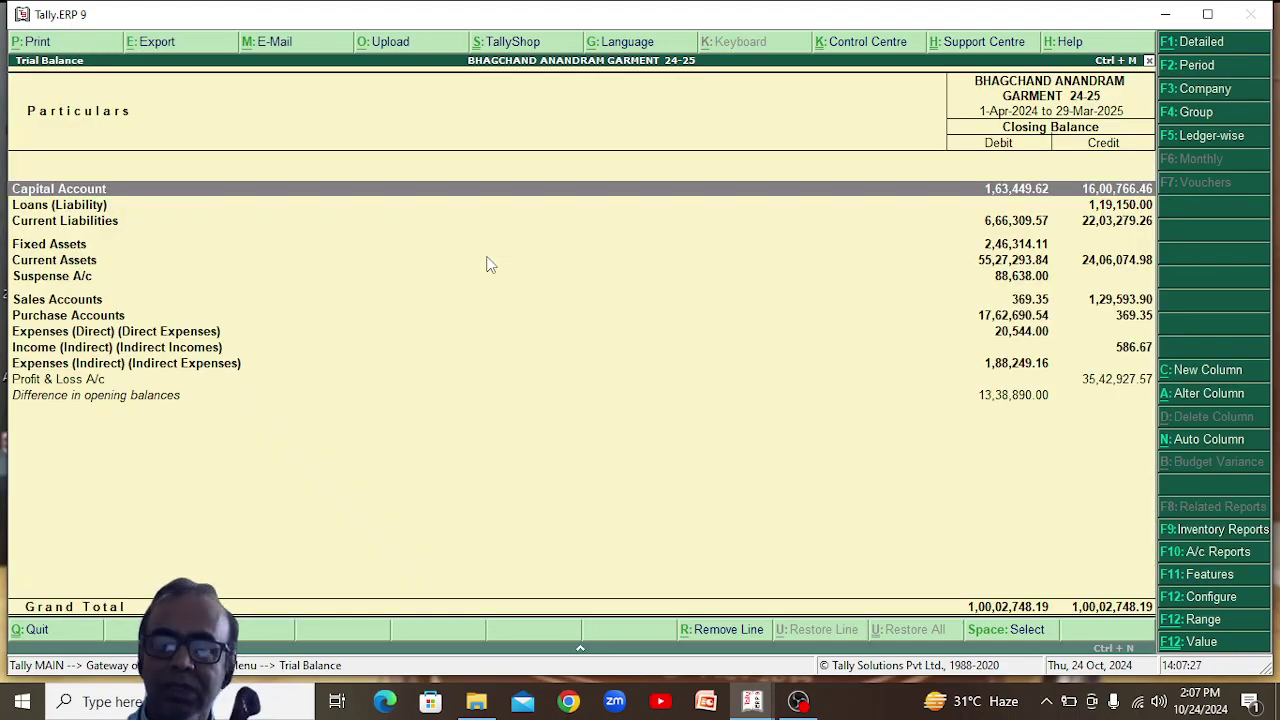
key("Down")
key("Down")
key("Down")
key("Down")
key("Down")
key("Down")
key("Down")
key("Down")
key("Down")
key("Down")
key("Down")
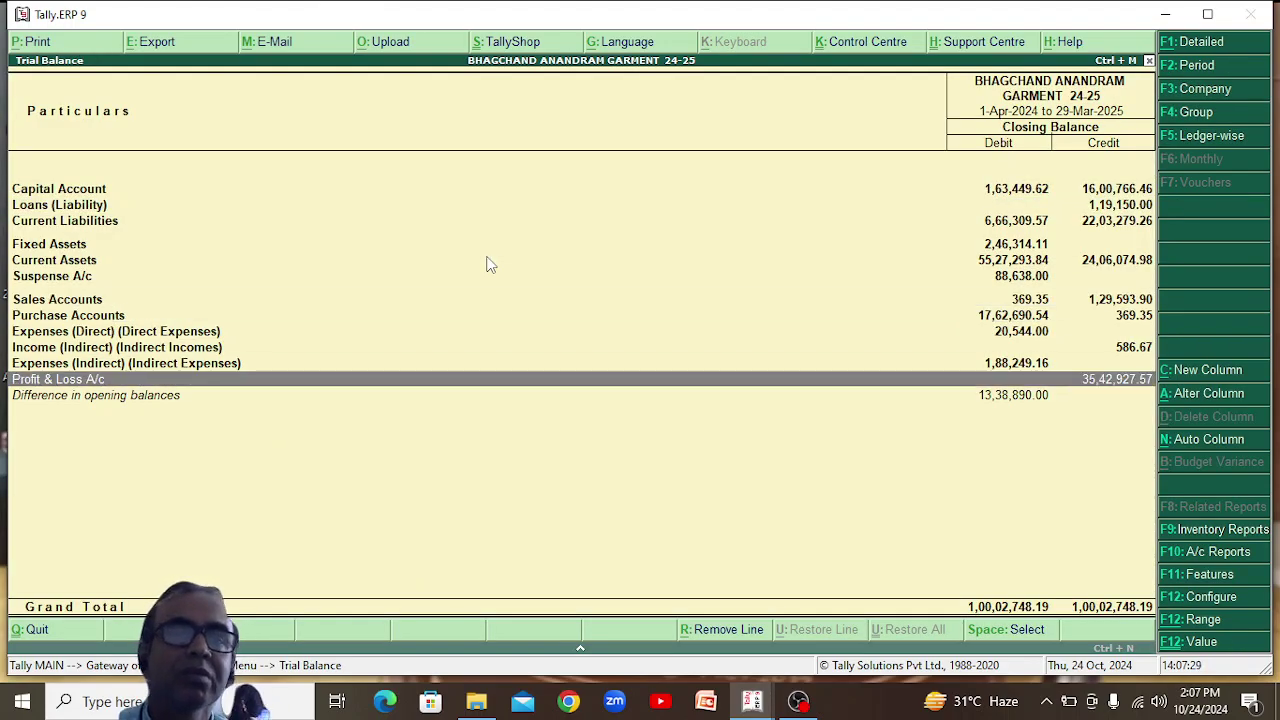
Configure the Trial Balance to show opening balances and expand it to the detailed format from the Capital Account group.
key("F12")
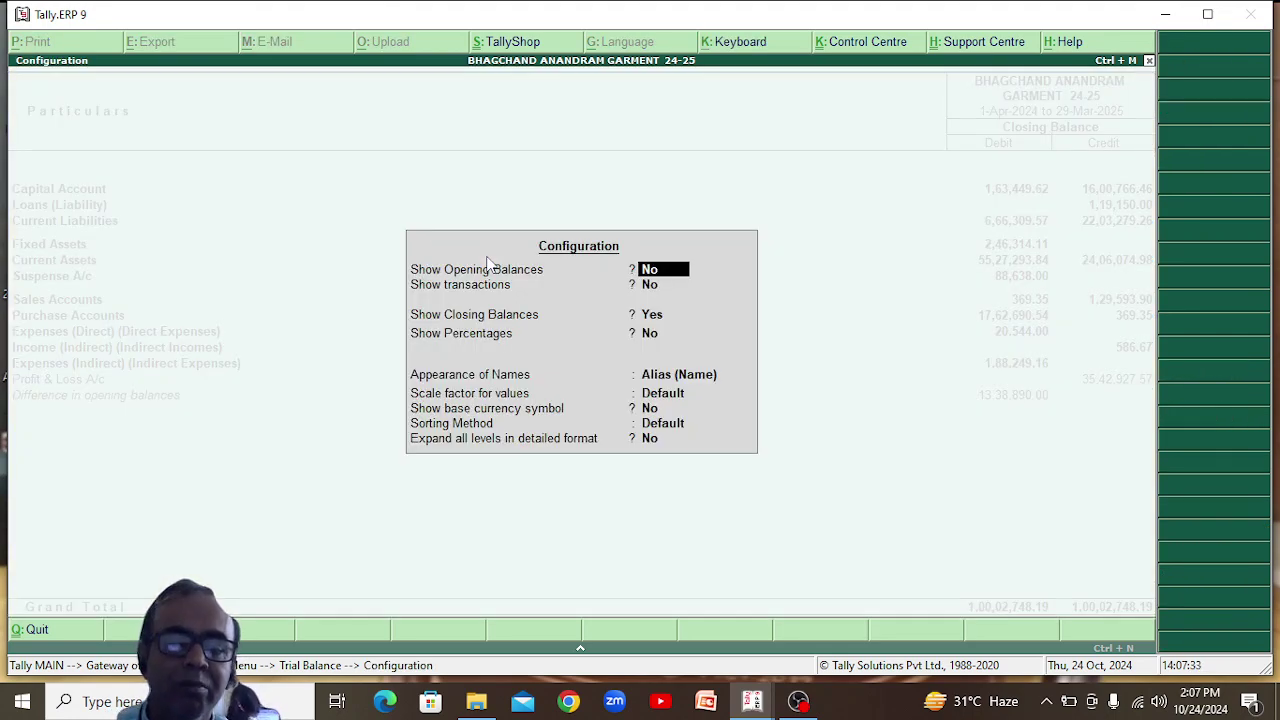
type("y")
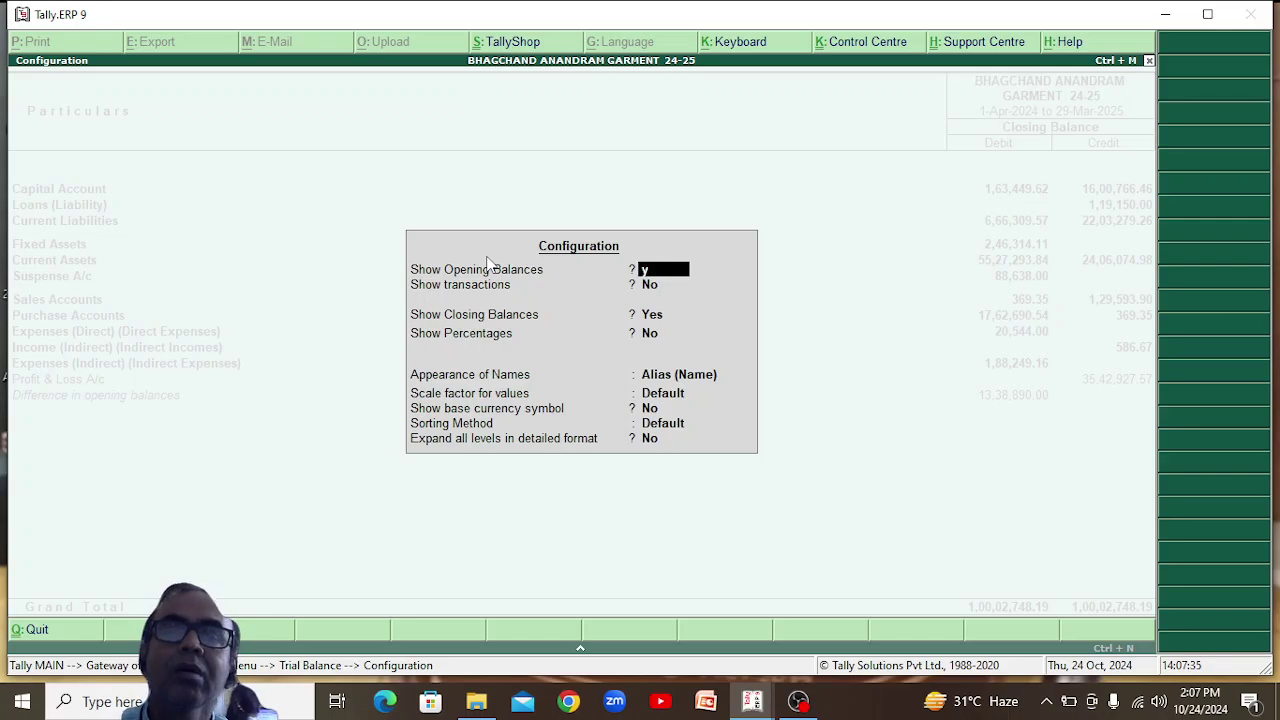
key("Return")
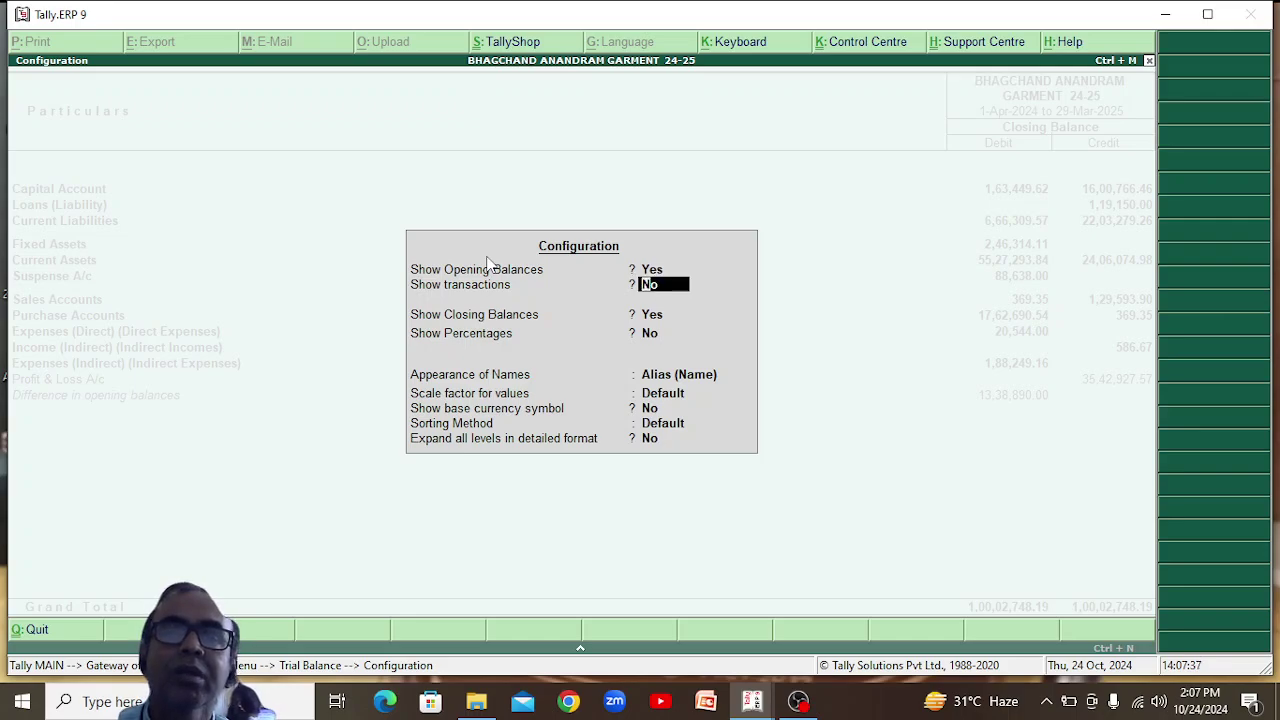
key("ctrl+a")
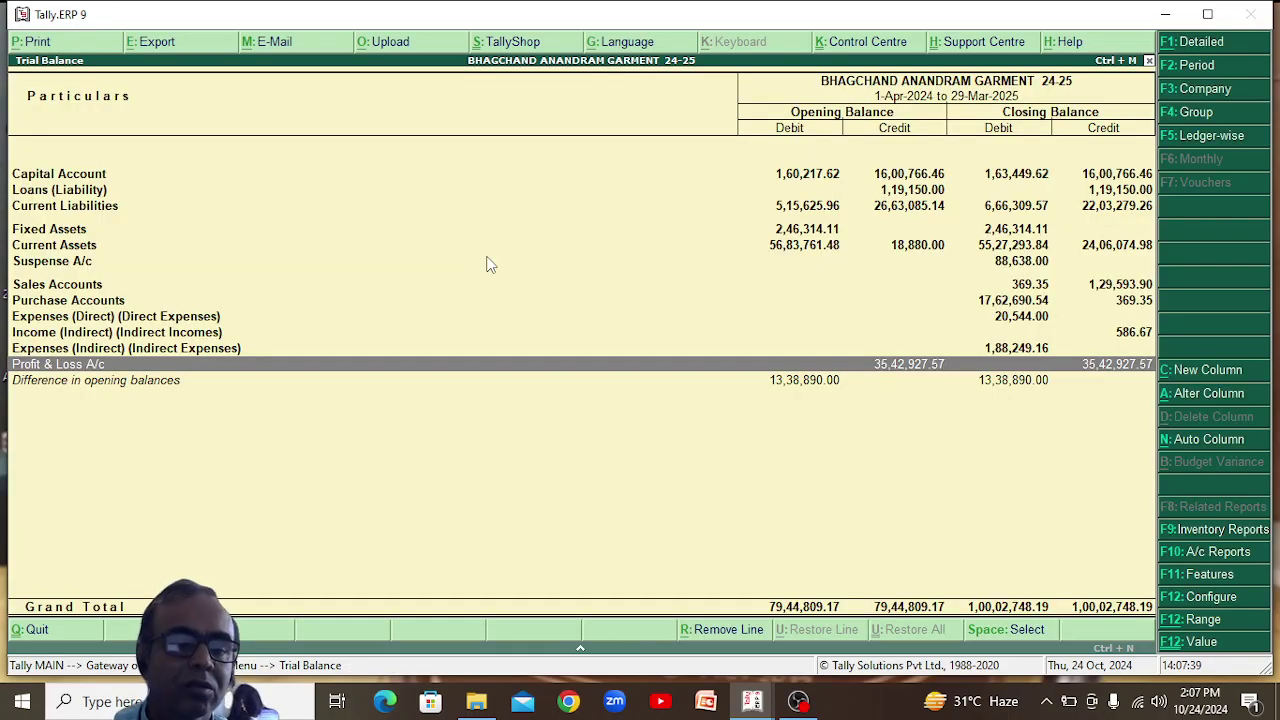
key("alt+F1")
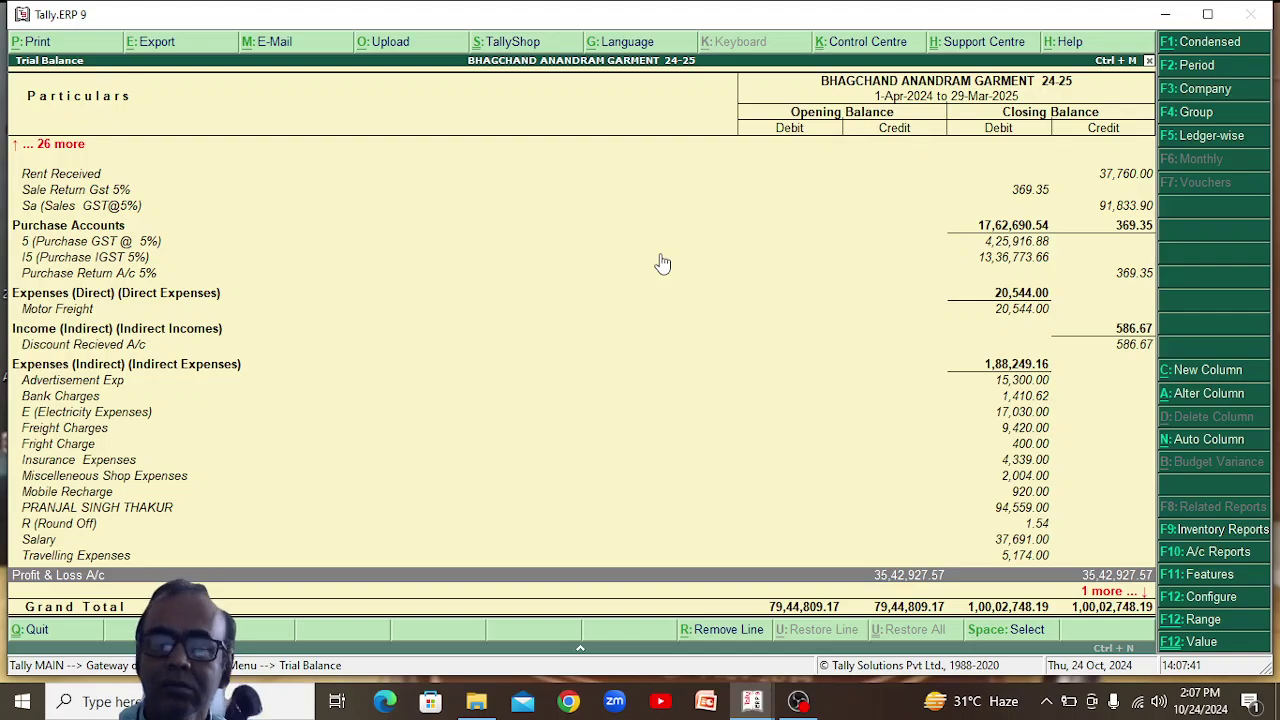
key("Page_Up")
key("Page_Up")
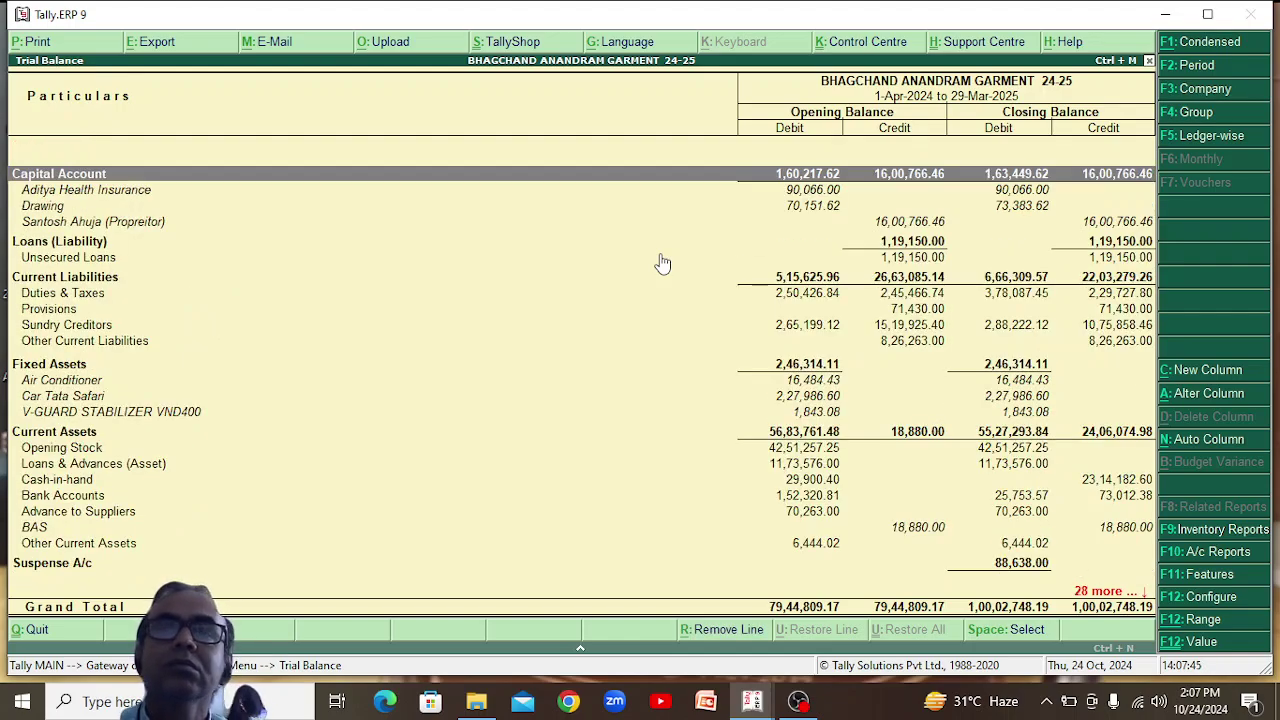
Check the monthly summary of the proprietor's capital ledger under Capital Account.
left_click(140, 192)
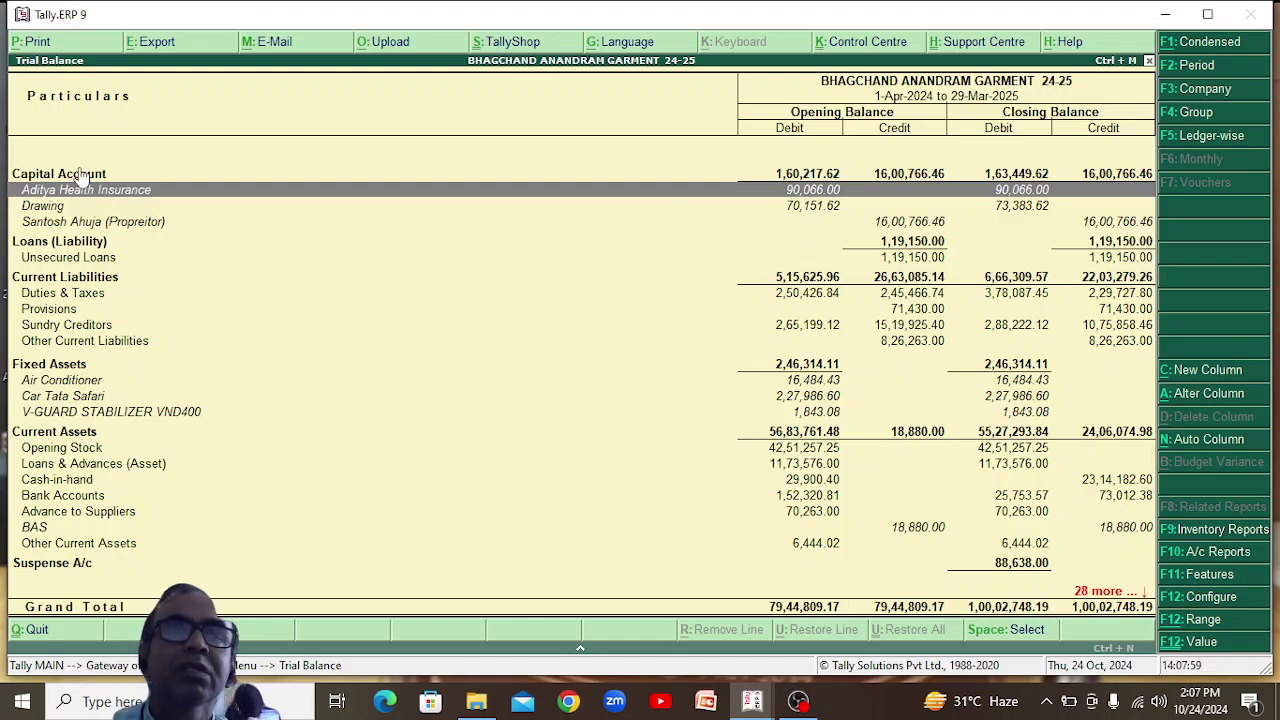
left_click(84, 222)
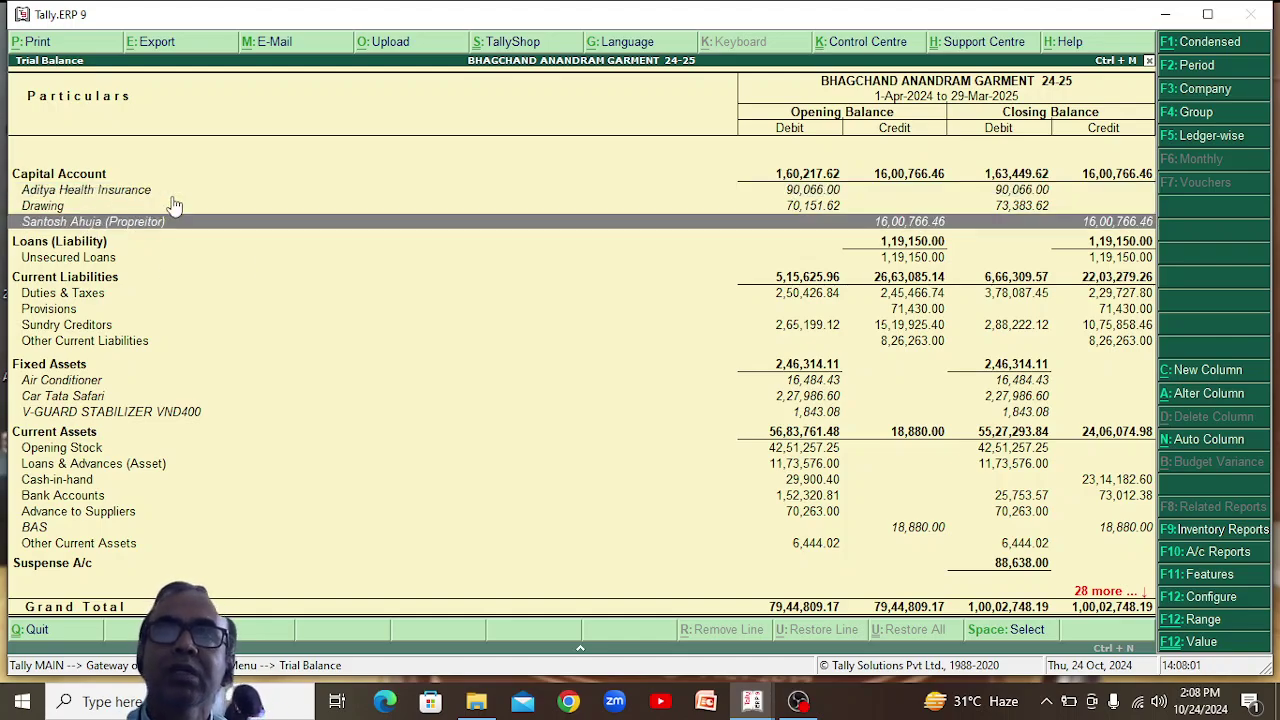
key("Return")
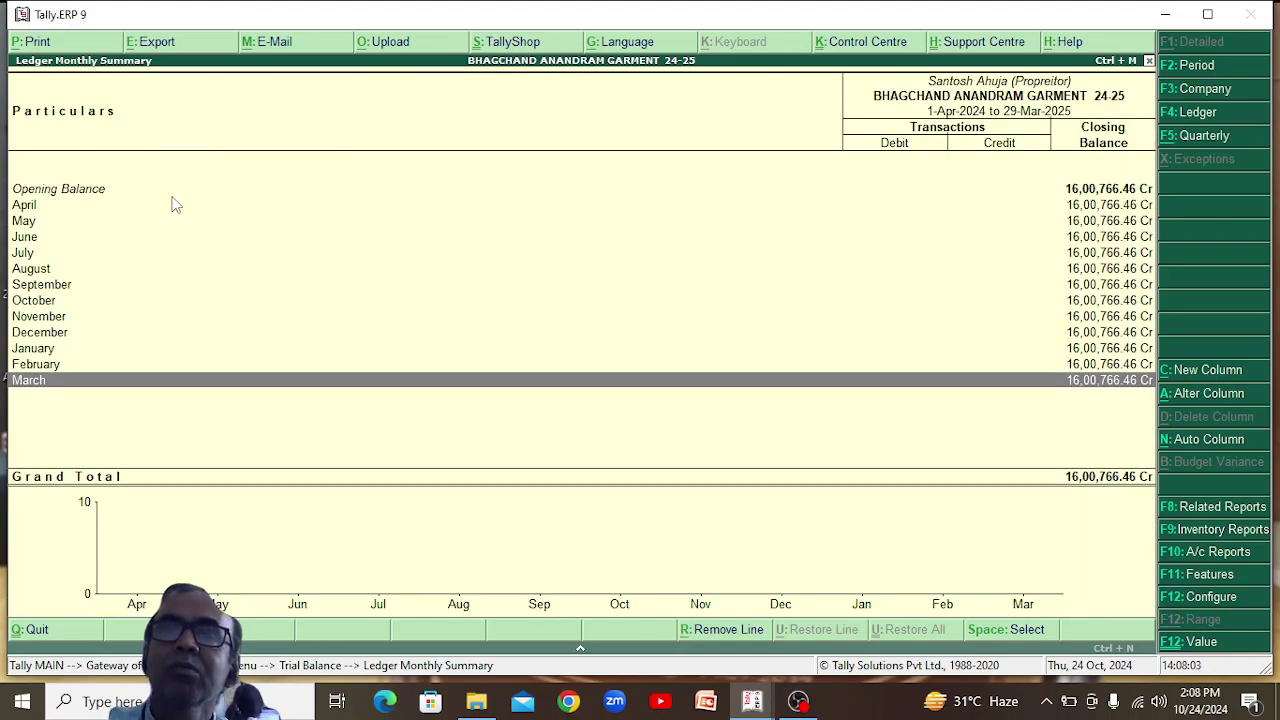
key("Escape")
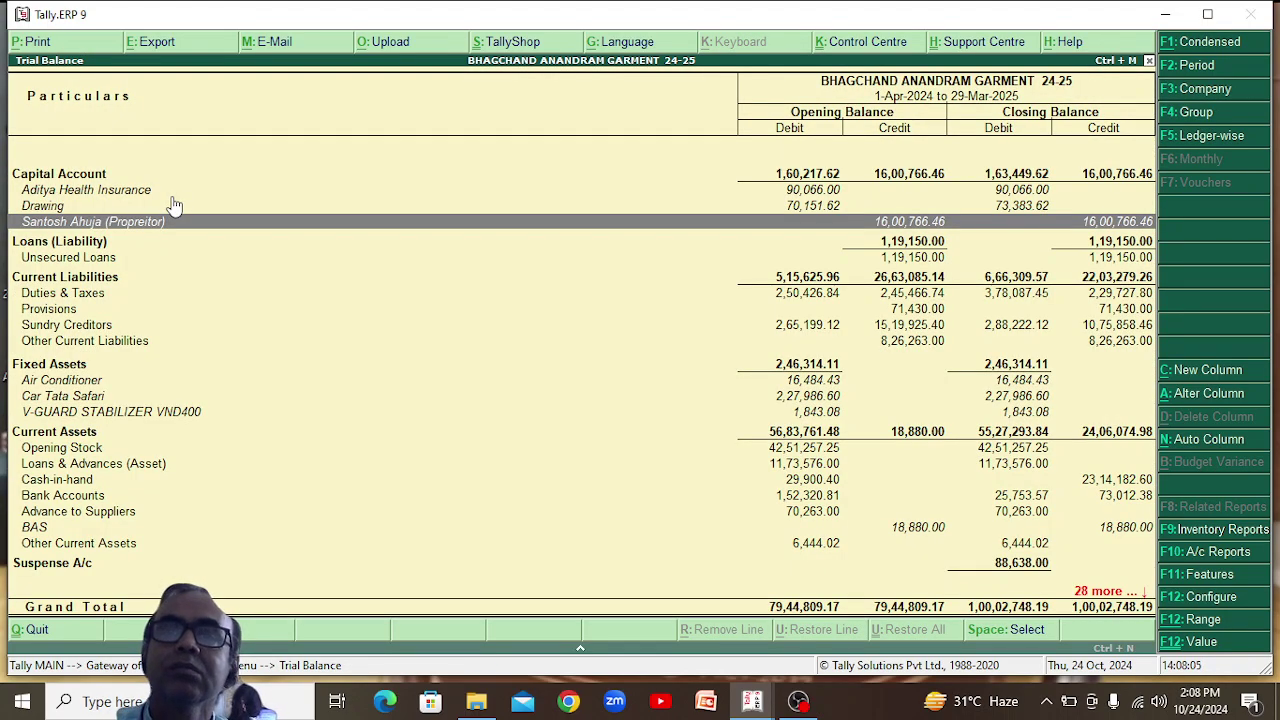
Reopen the Trial Balance with Show Opening Balances and Show transactions set to Yes, in detailed format.
key("Escape")
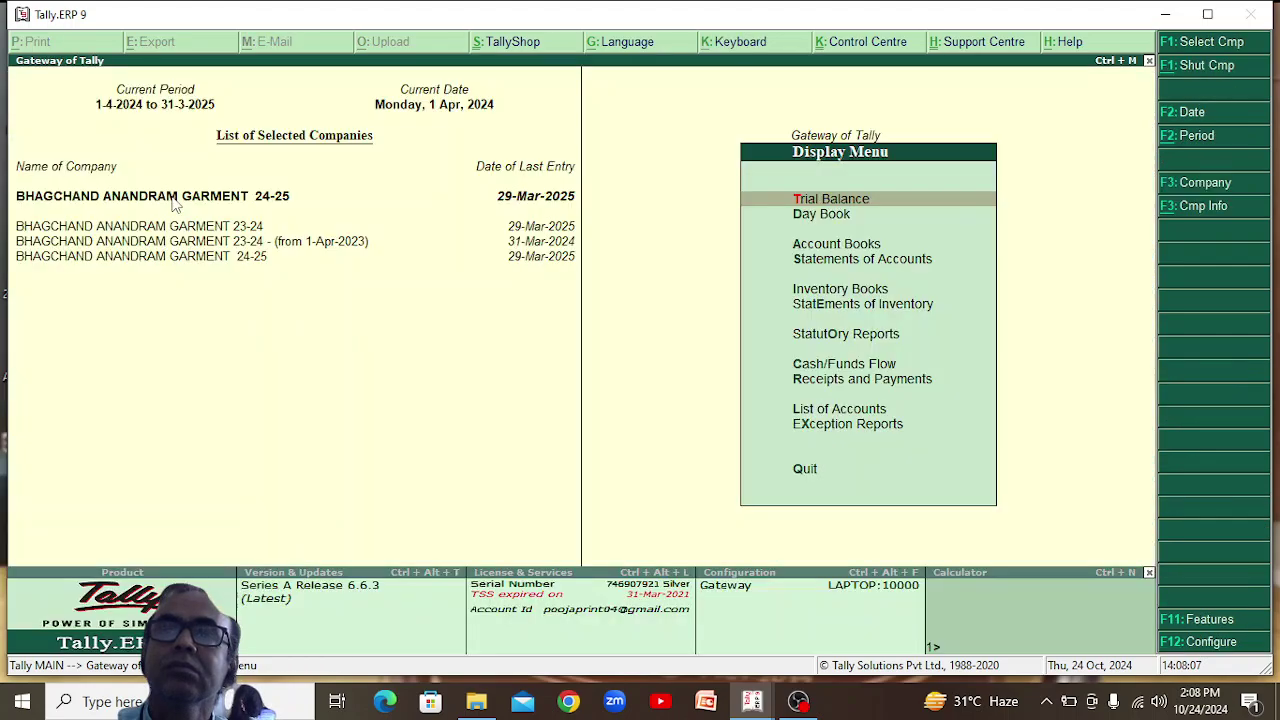
key("Return")
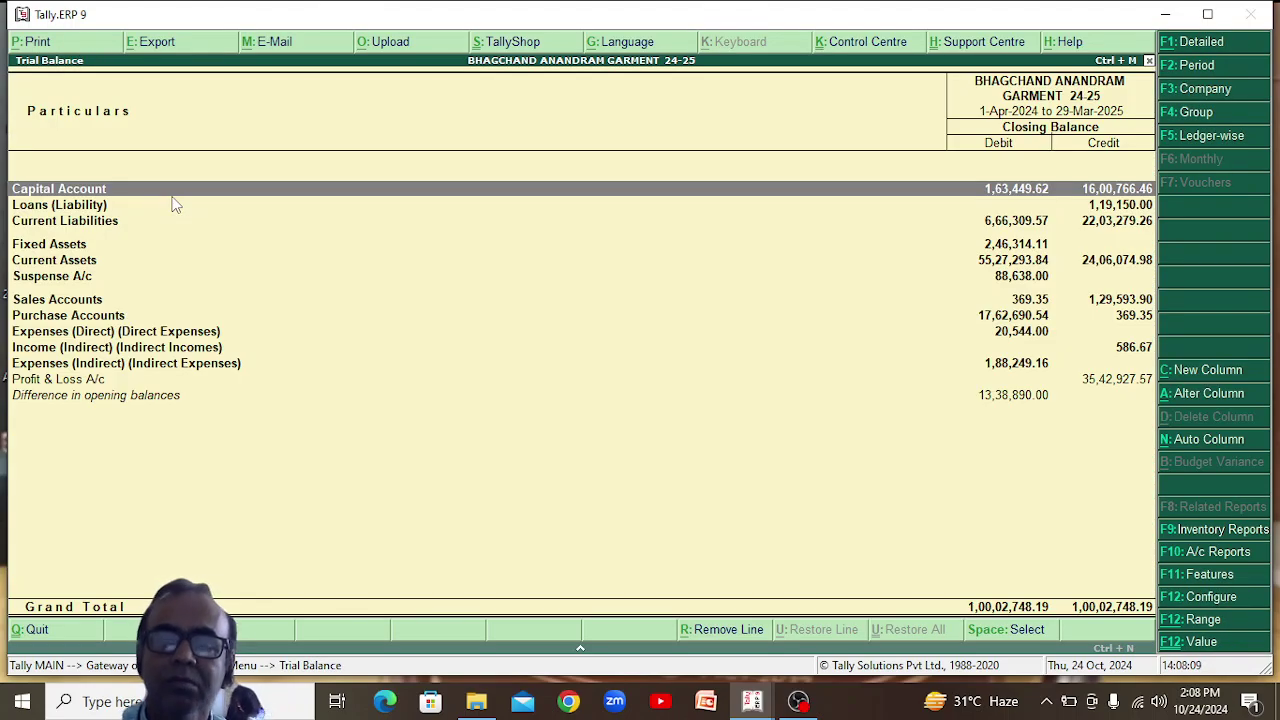
key("F12")
key("y")
key("y")
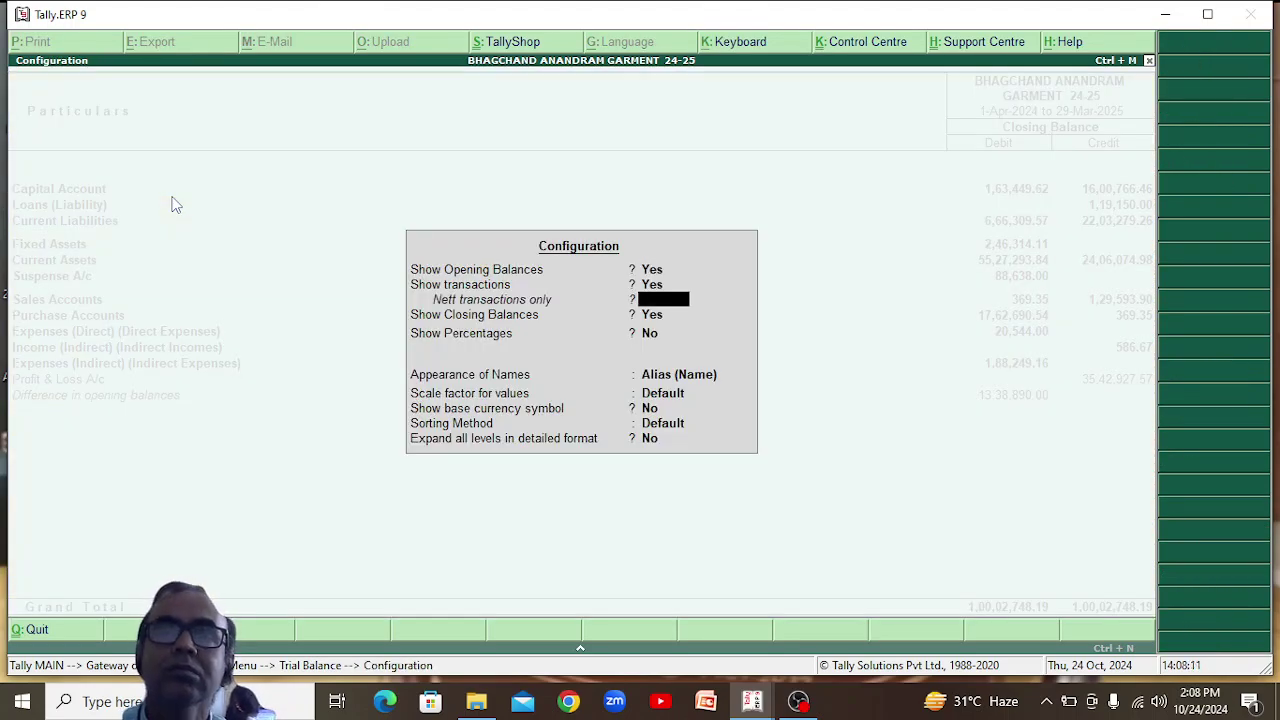
key("ctrl+a")
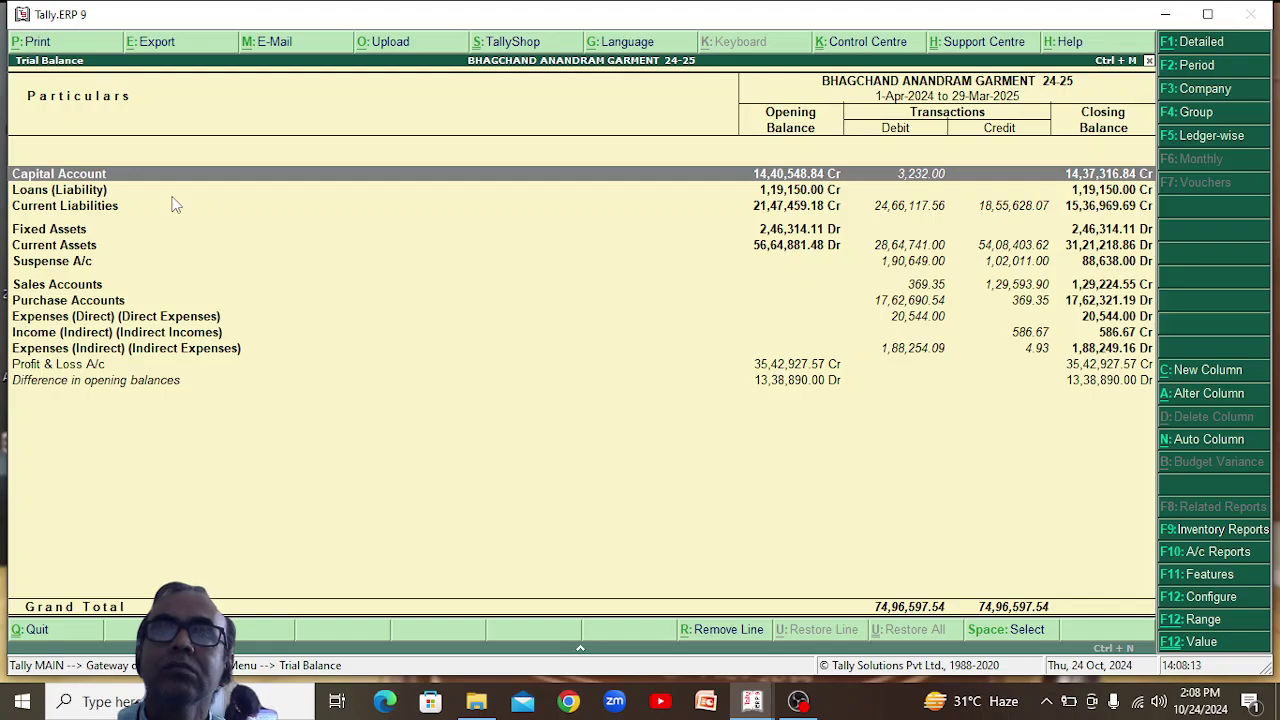
key("alt+F1")
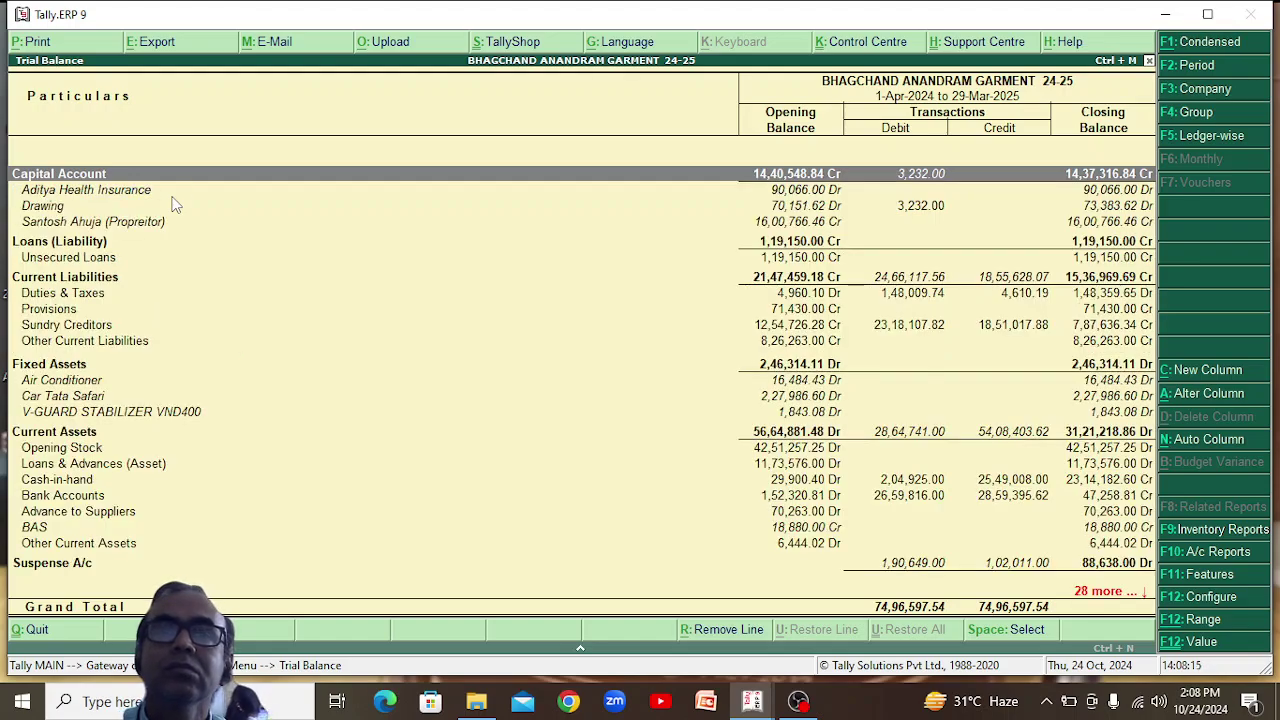
Compare the proprietor's capital opening balance with the Capital Account in the 23-24 company's Balance Sheet.
key("Down")
key("Down")
key("Down")
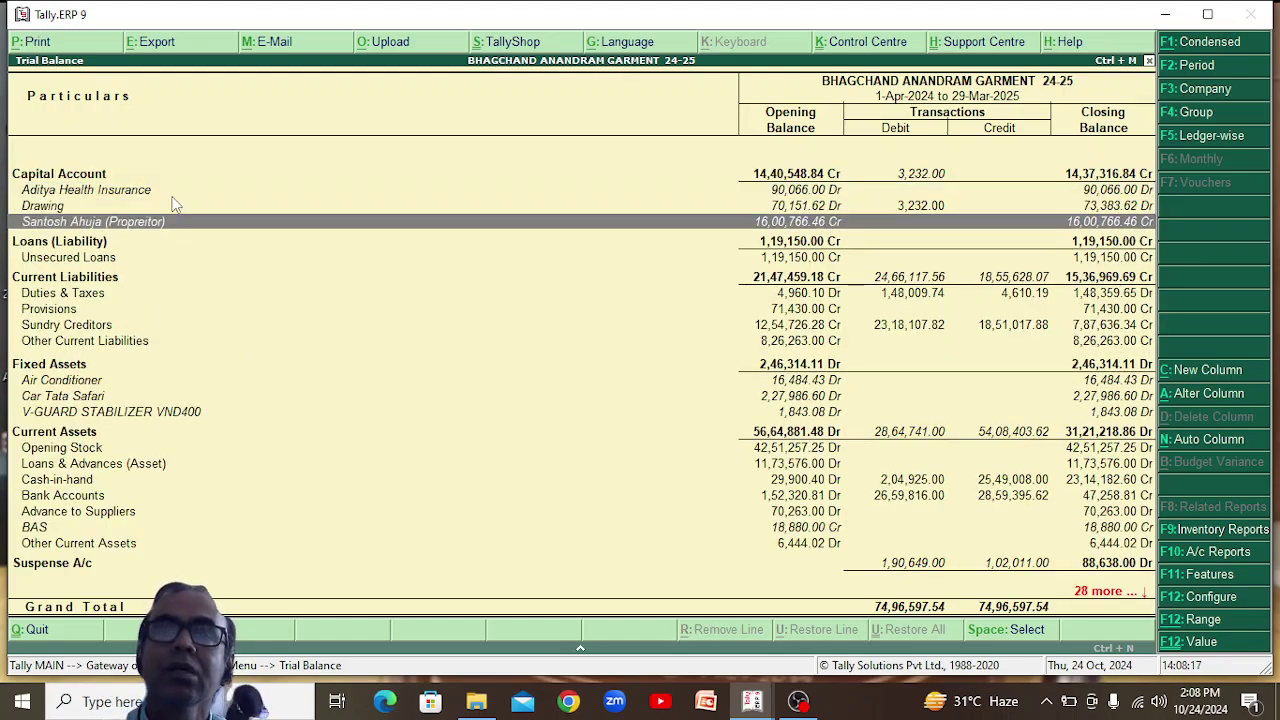
key("alt+Tab")
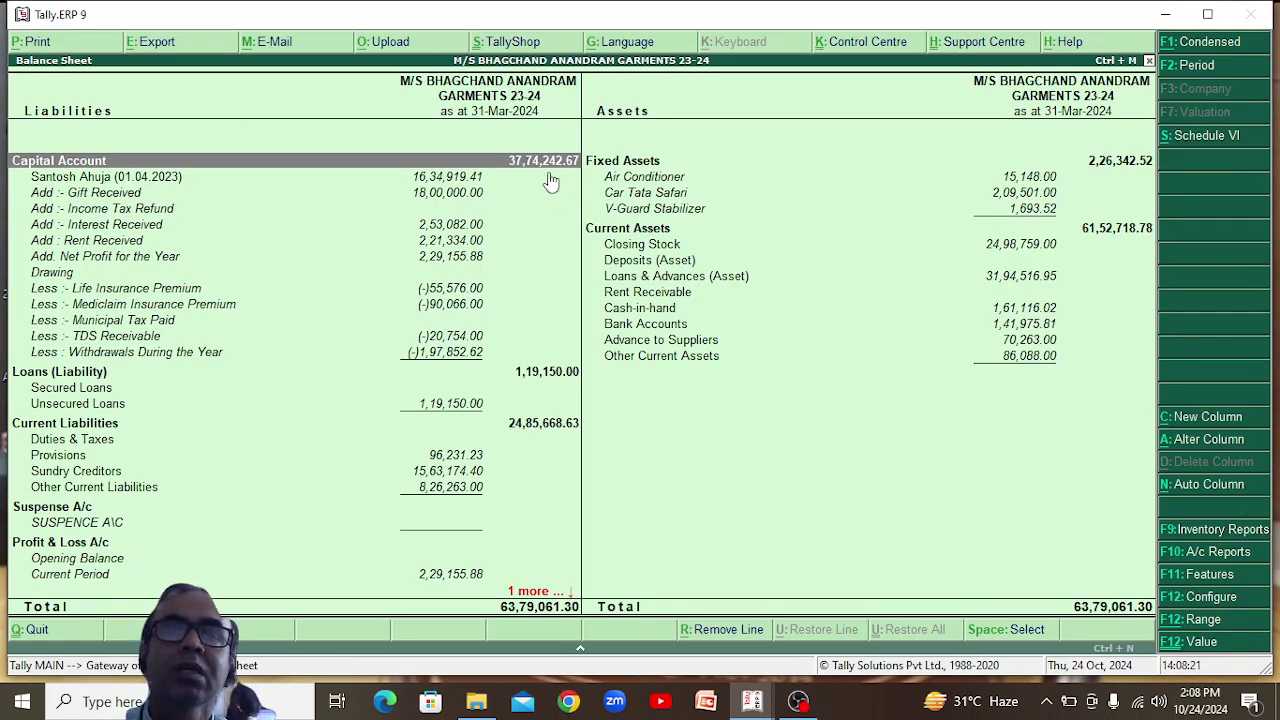
key("alt+Tab")
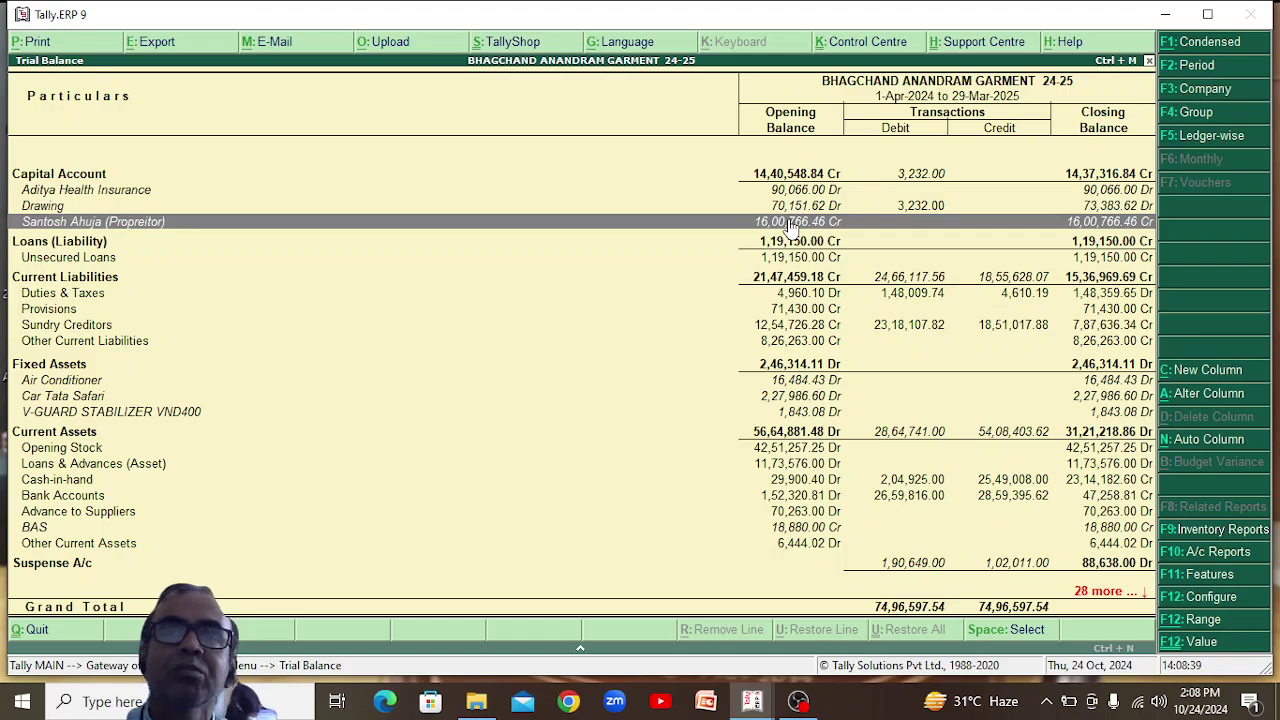
Open the April vouchers of the Aditya Health Insurance ledger and start adding a new voucher from there.
key("Up")
key("Up")
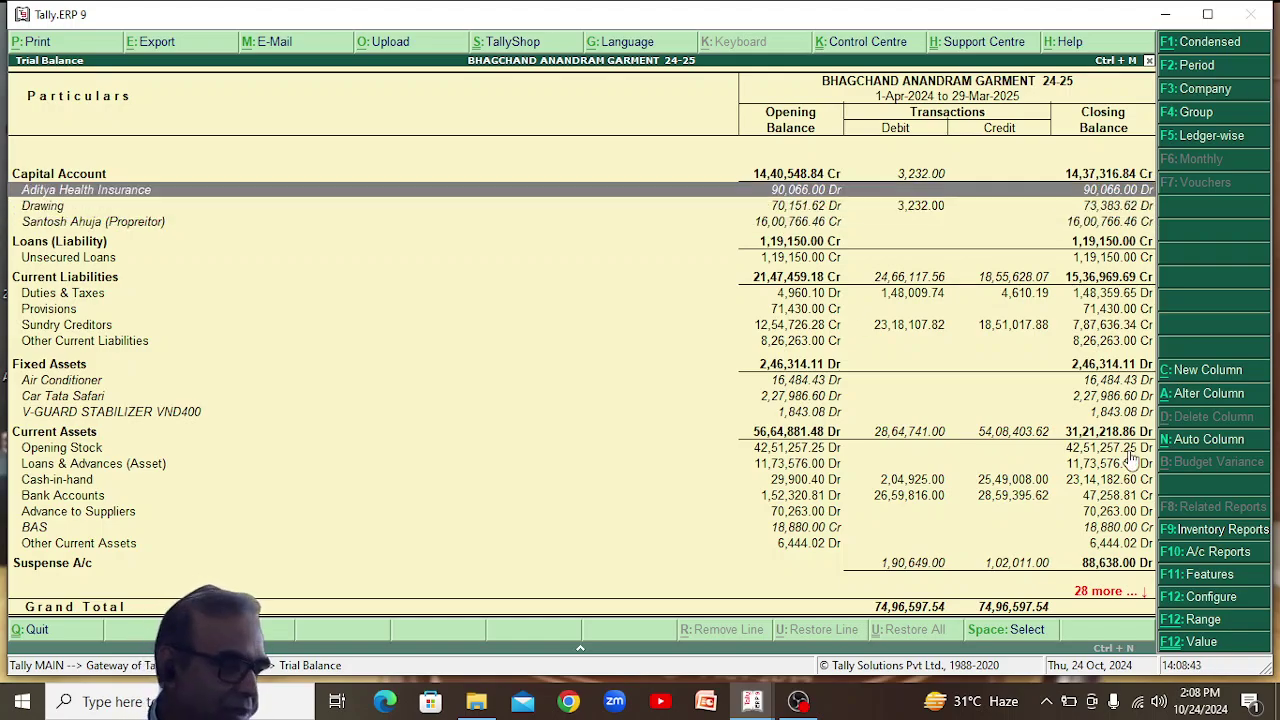
key("Return")
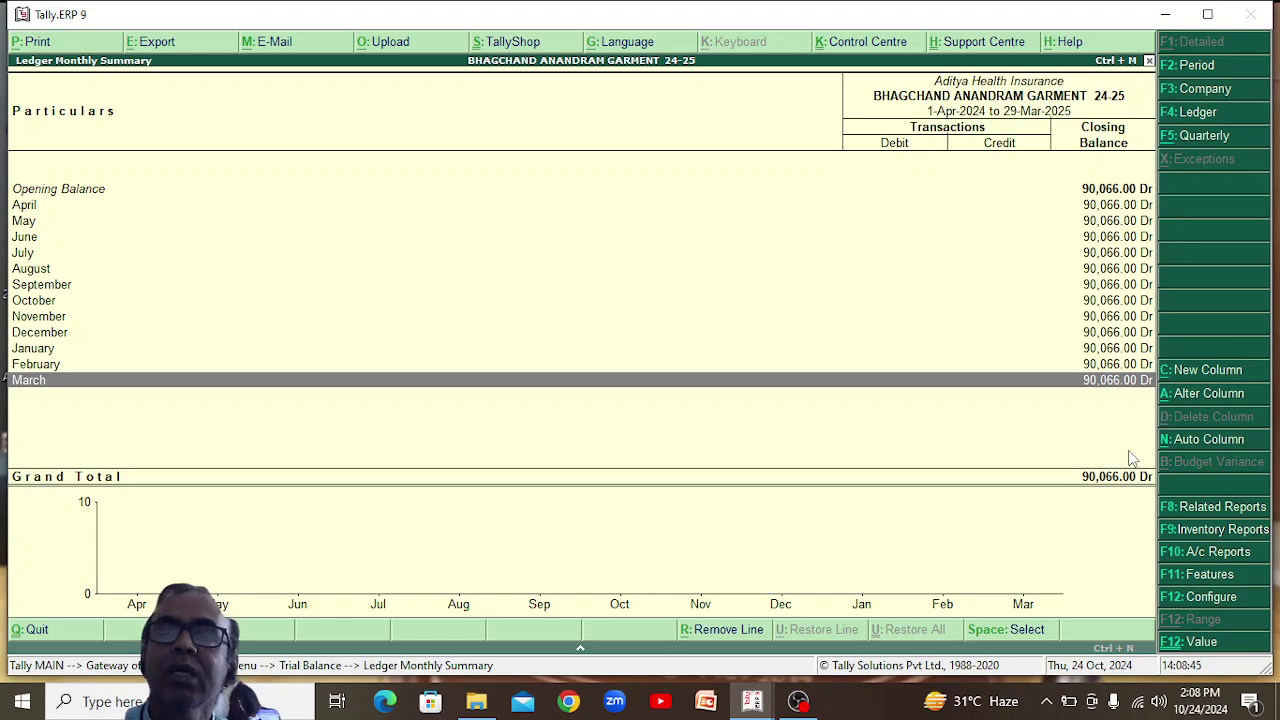
key("Up")
key("Up")
key("Up")
key("Up")
key("Up")
key("Up")
key("Up")
key("Up")
key("Up")
key("Up")
key("Up")
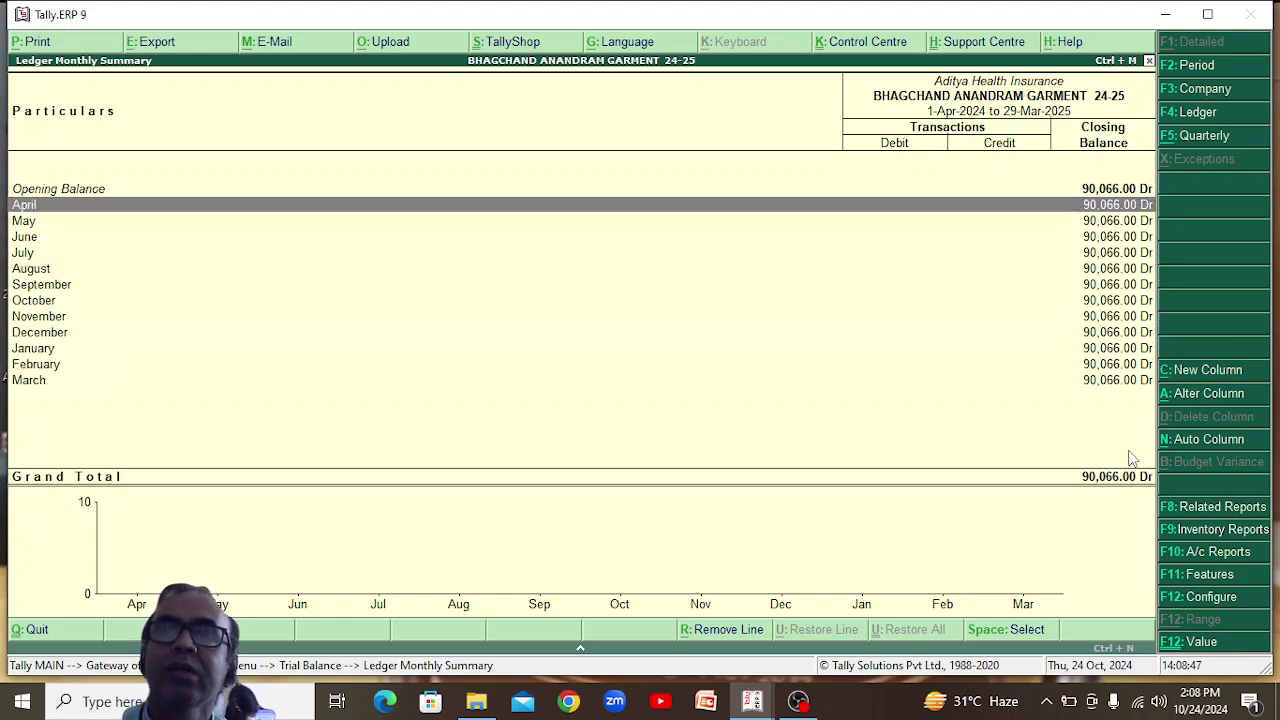
key("Return")
key("alt+a")
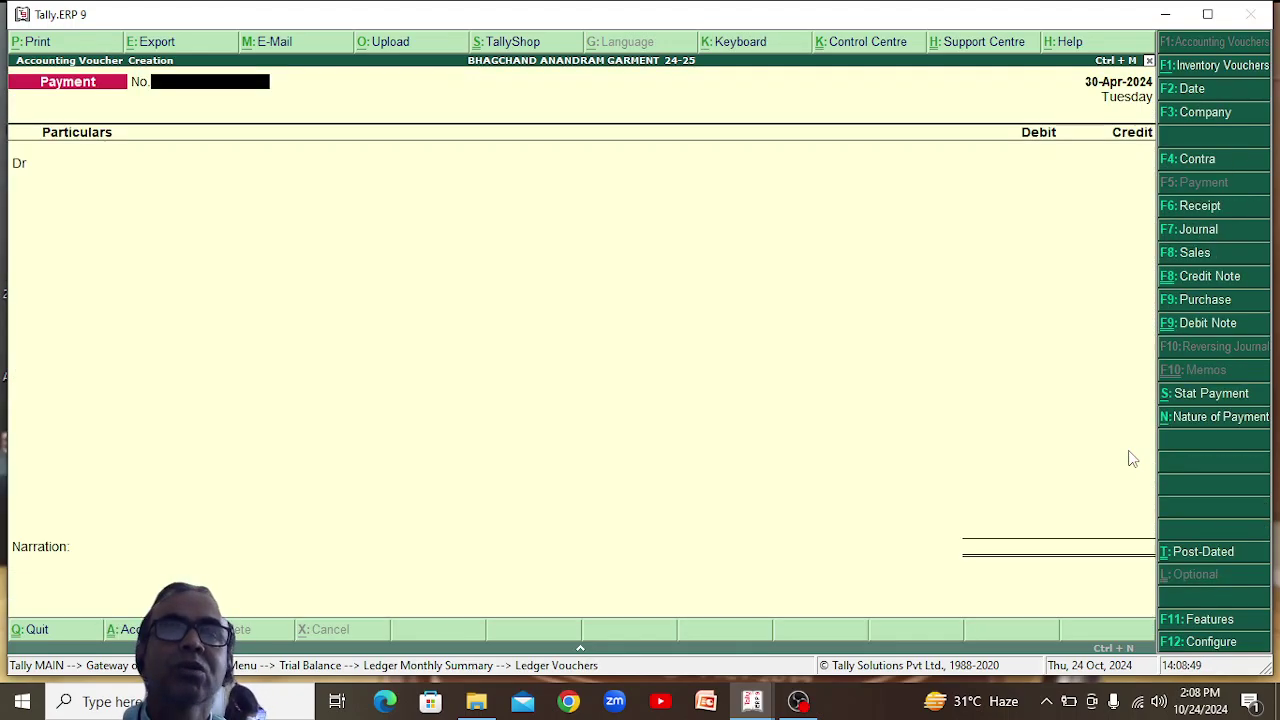
Change the voucher to a Journal, choose Aditya Health Insurance as the debit ledger, and open that ledger for alteration.
key("F7")
key("Return")
key("Return")
type("A")
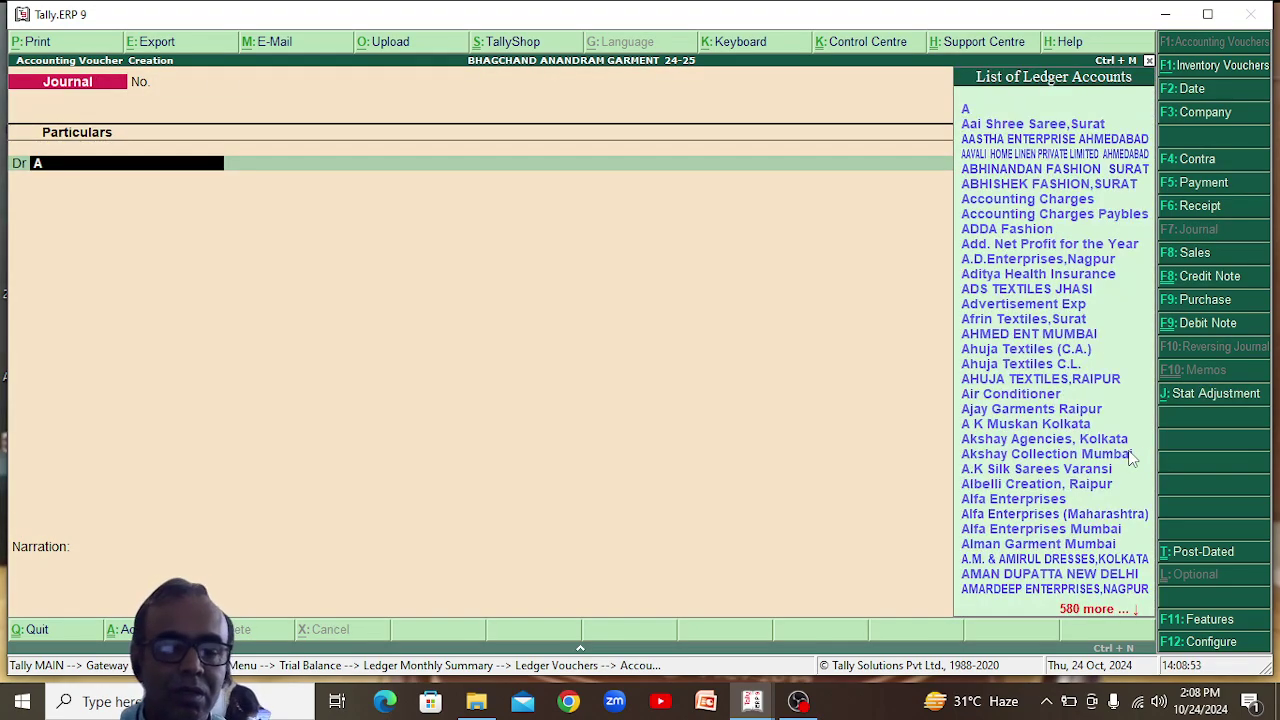
type("di")
key("Return")
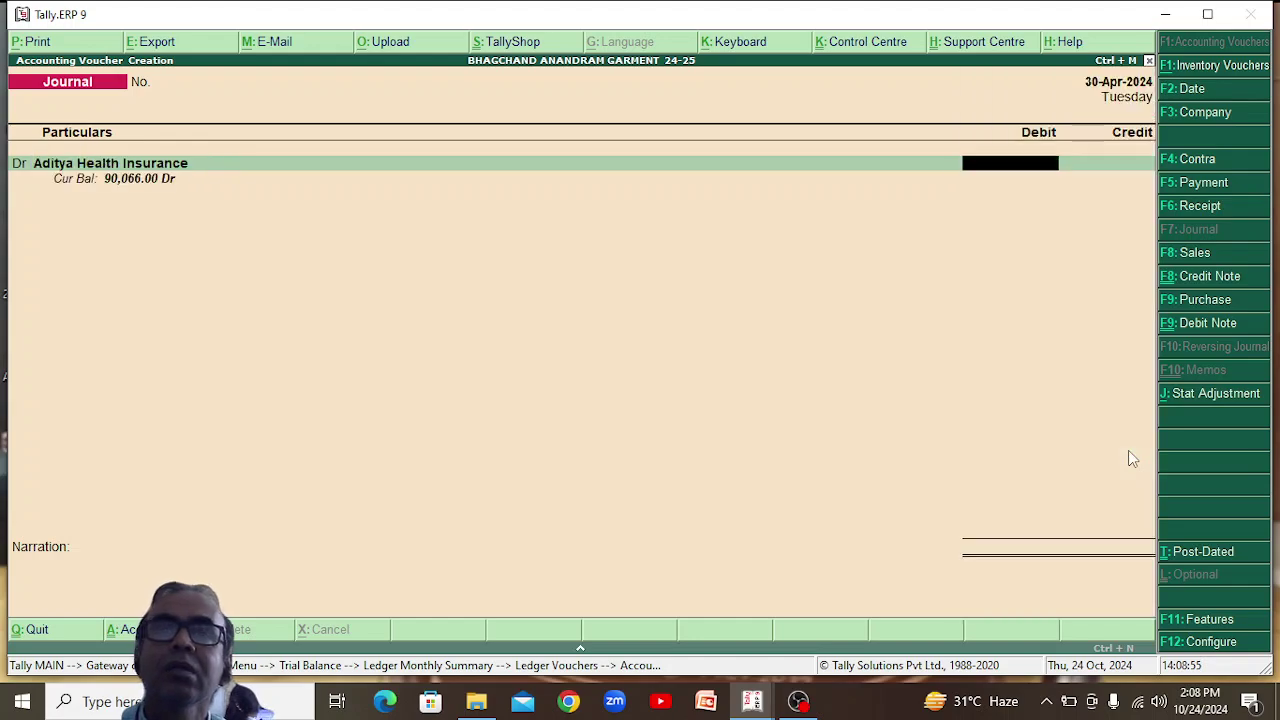
key("BackSpace")
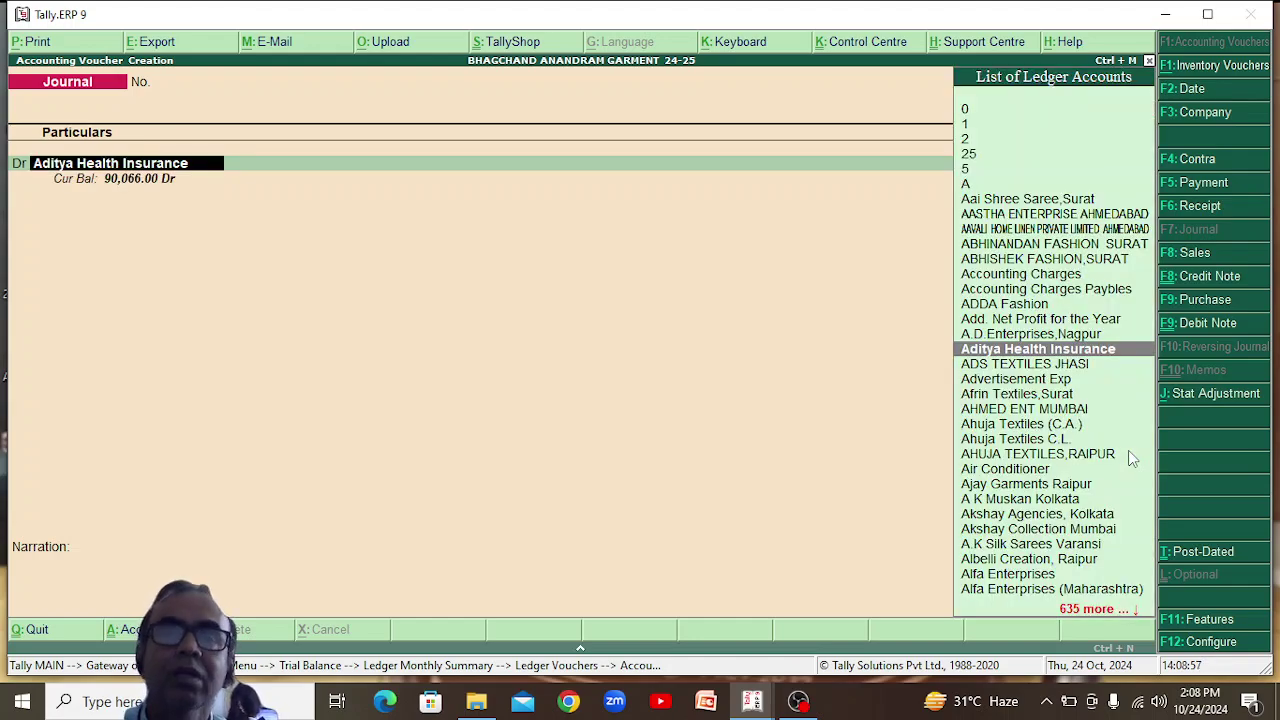
key("ctrl+Return")
Clear the Aditya Health Insurance ledger's opening balance, save it, and return to the Trial Balance without saving the journal.
key("ctrl+End")
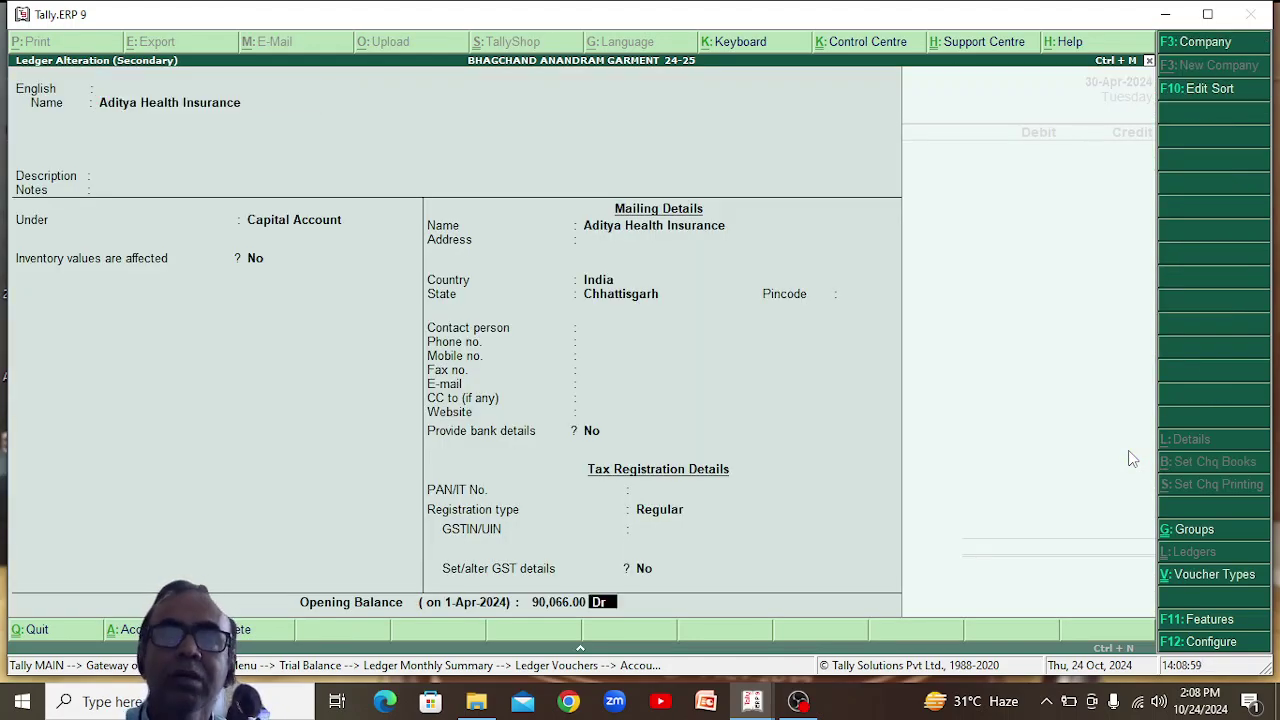
key("BackSpace")
key("space")
key("Return")
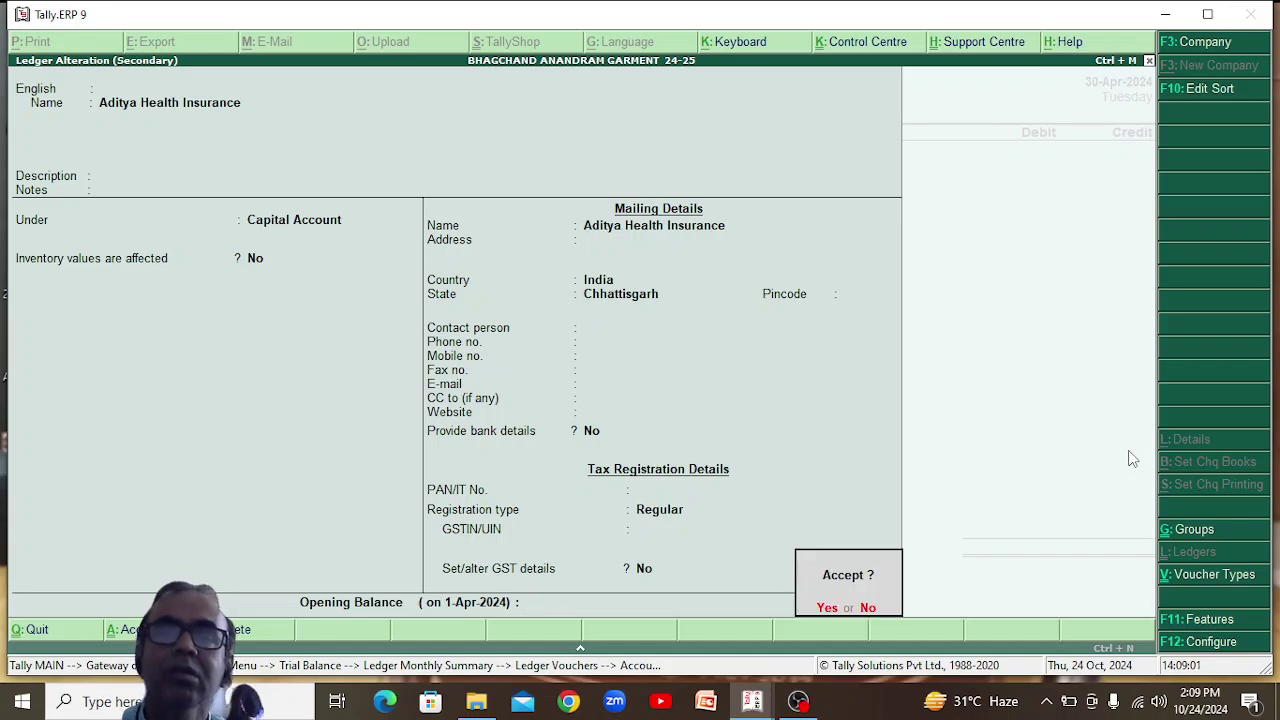
key("Return")
key("Escape")
key("Return")
key("Escape")
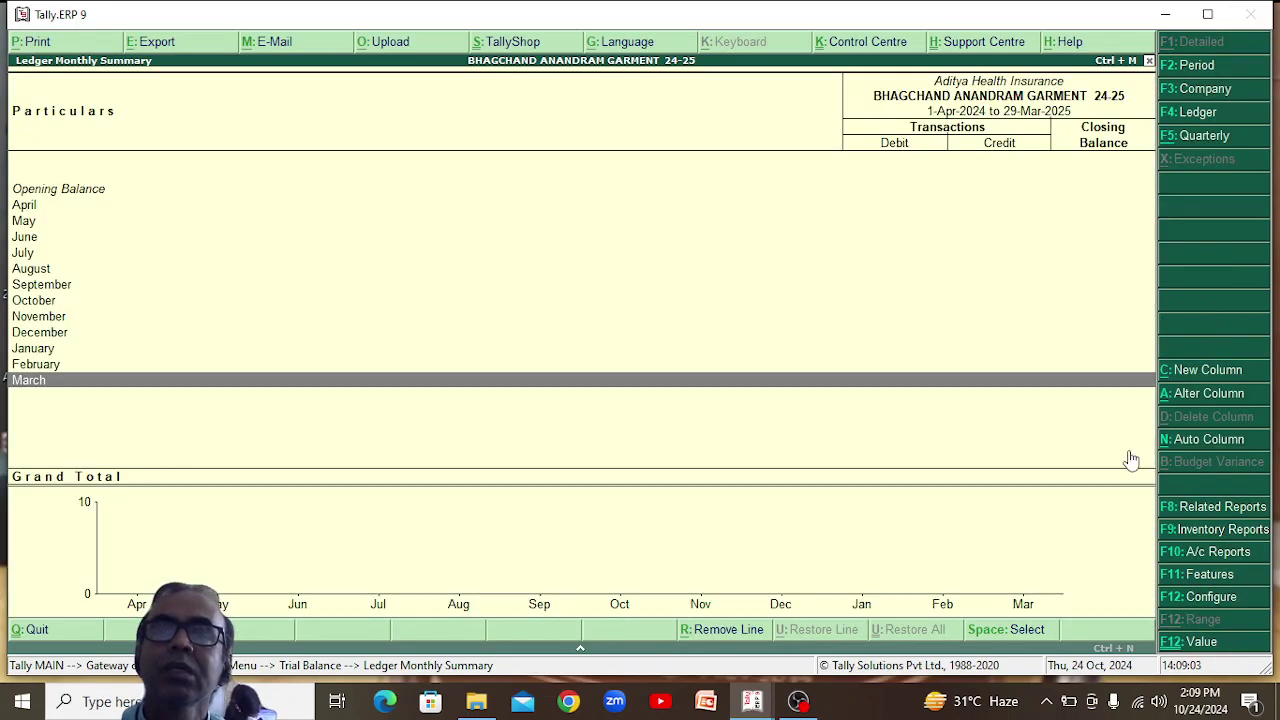
key("Escape")
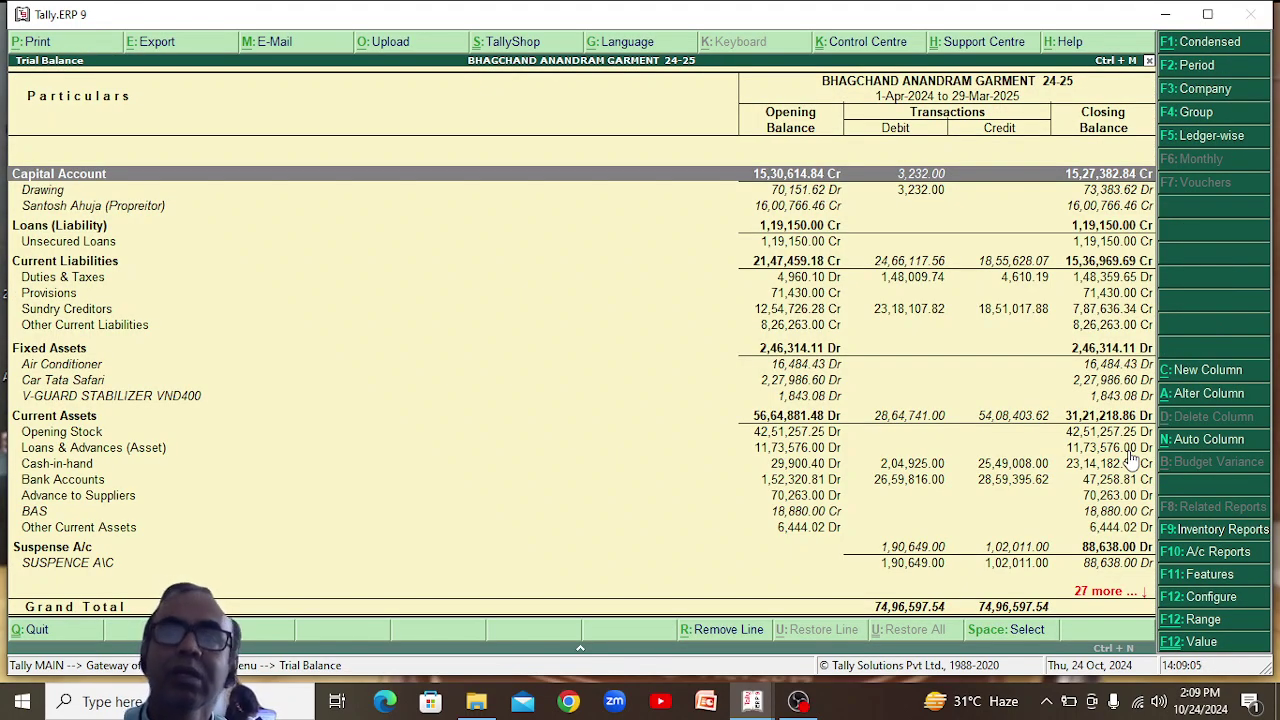
Leave the Trial Balance and go to the ledger masters of the 24-25 company.
key("Down")
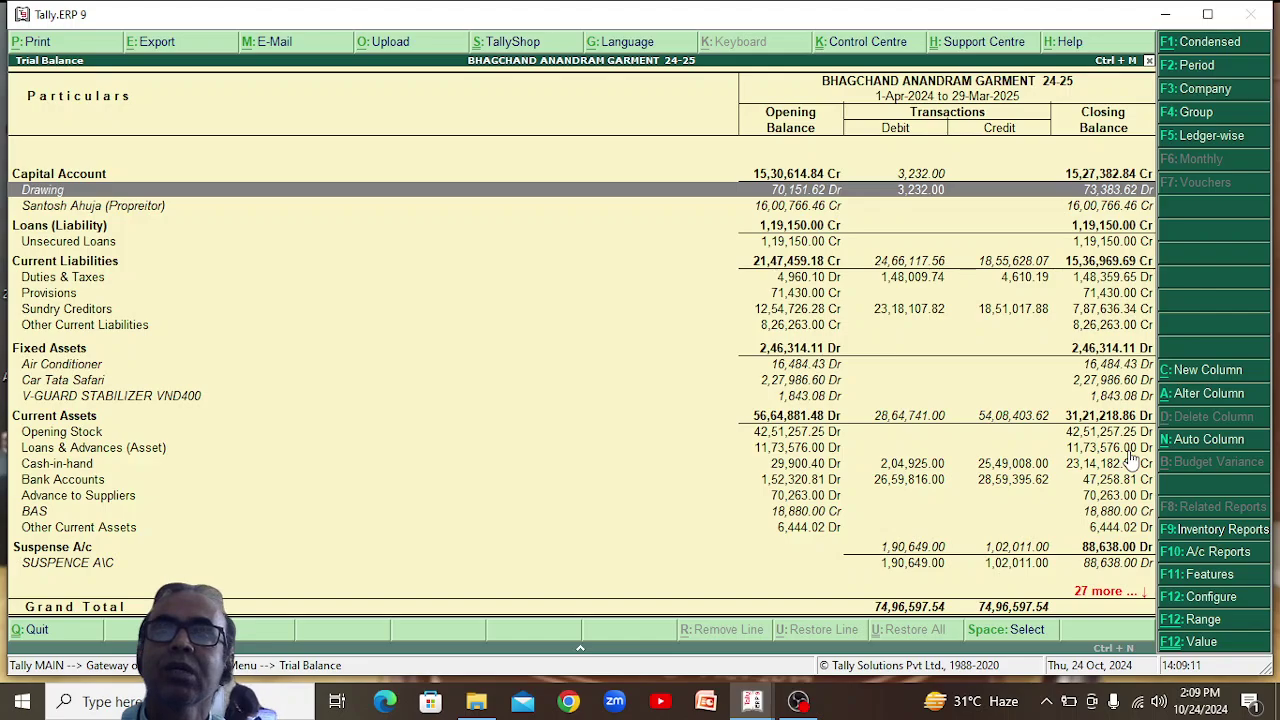
key("Escape")
key("Escape")
key("Up")
key("Up")
key("Up")
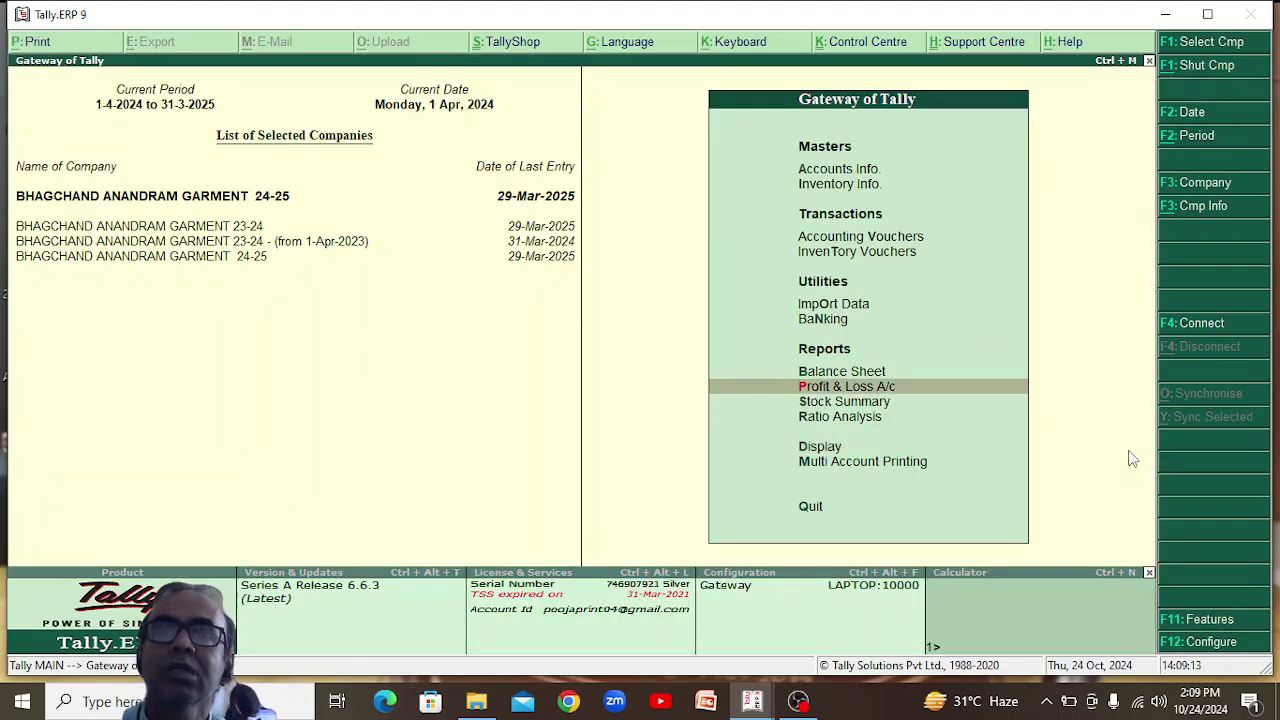
key("a")
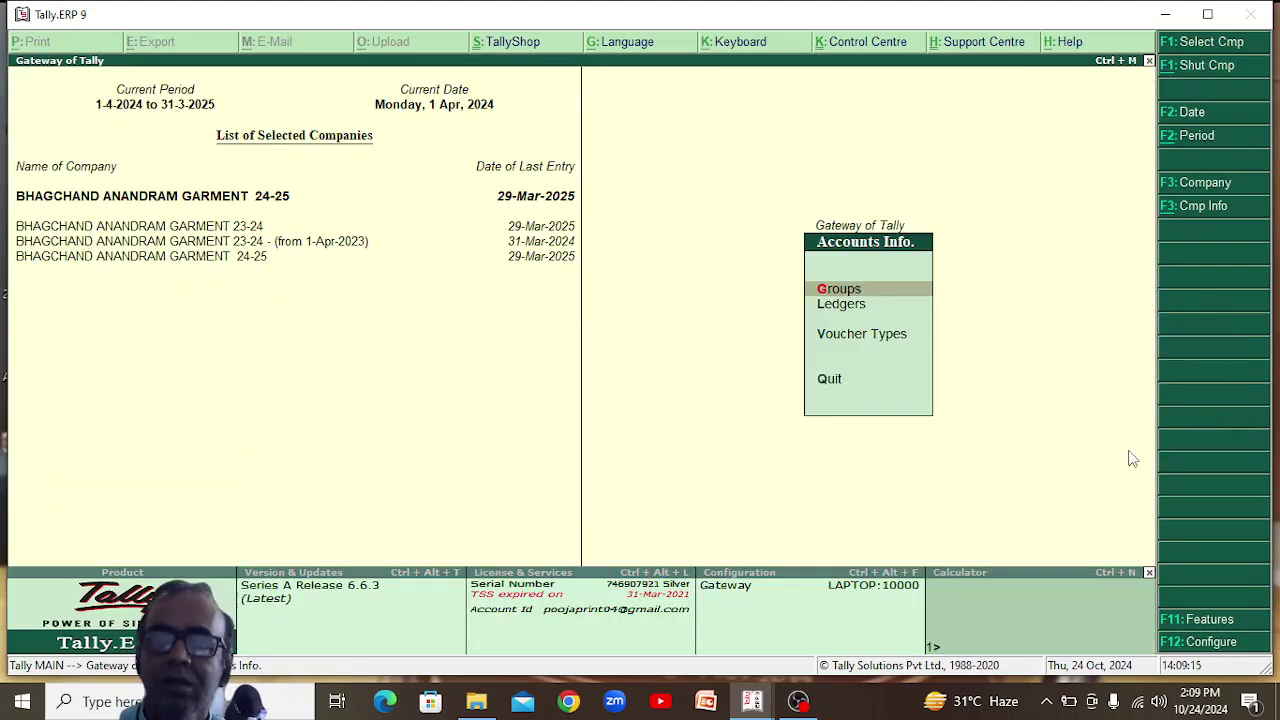
key("Down")
key("Return")
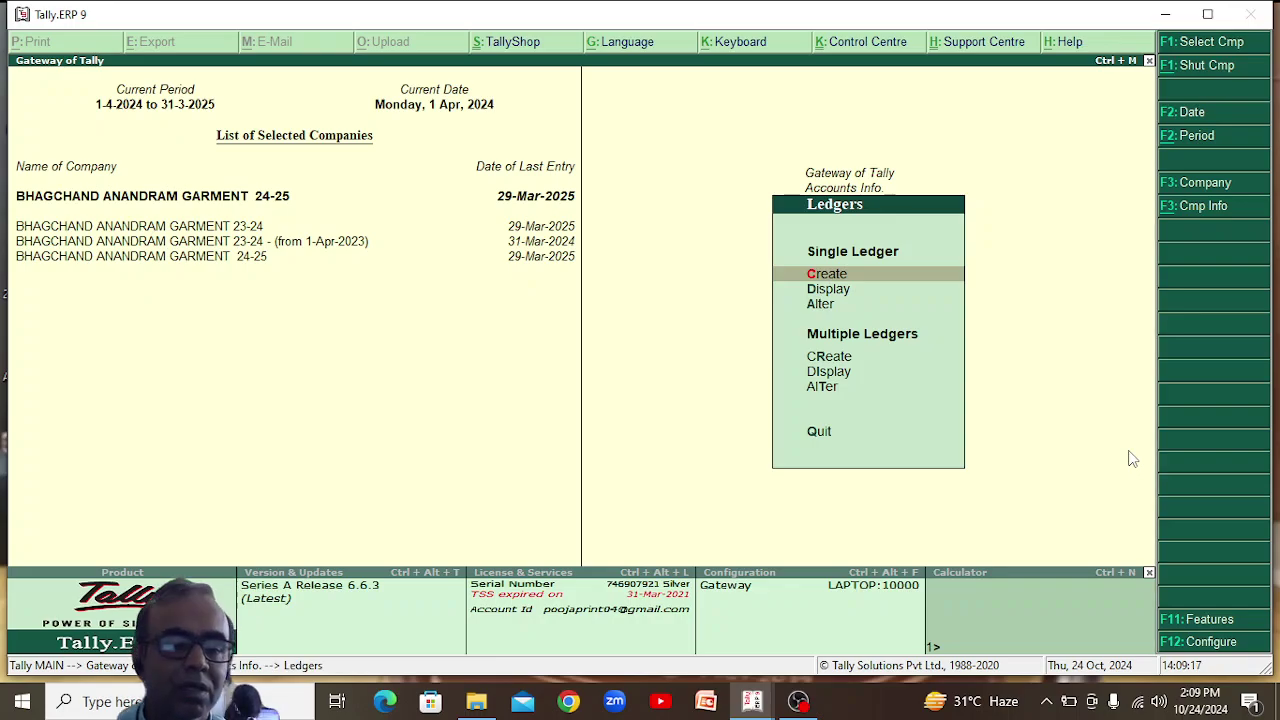
View the Drawing ledger and the proprietor's capital ledger in single-ledger alteration, leaving both without making changes.
type("a")
type("Dr")
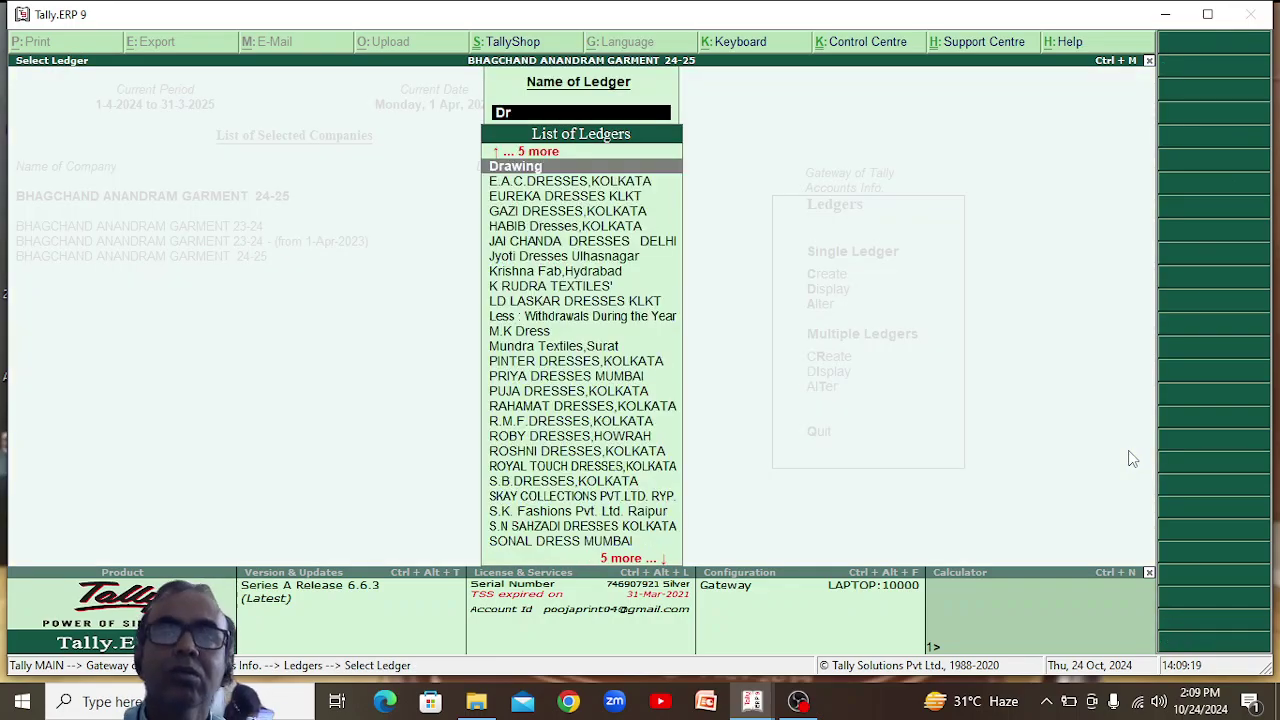
key("Return")
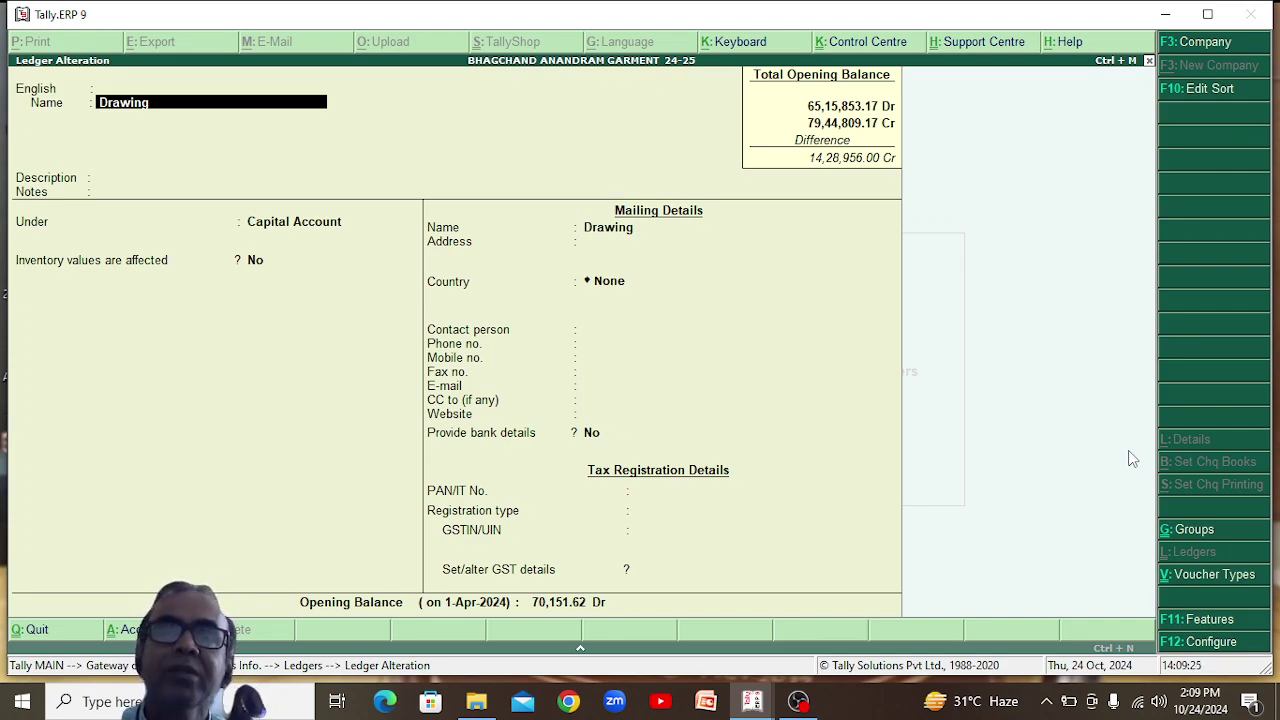
key("Escape")
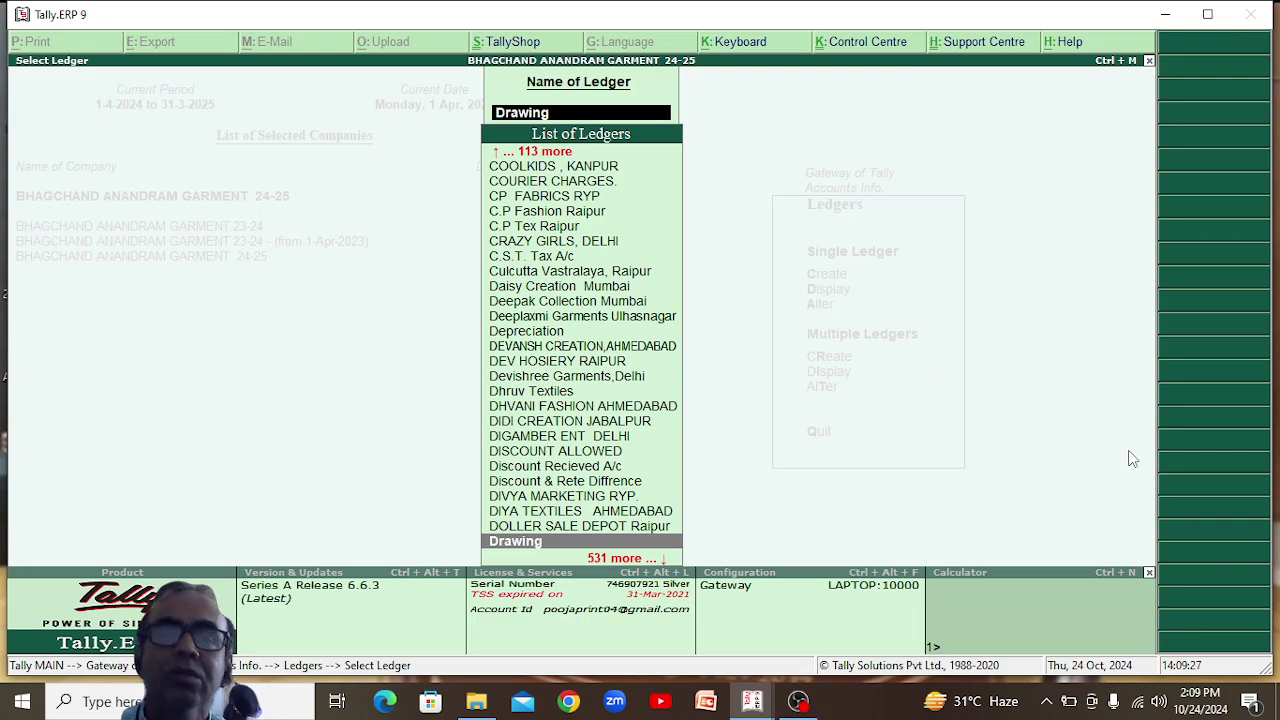
type("Santo")
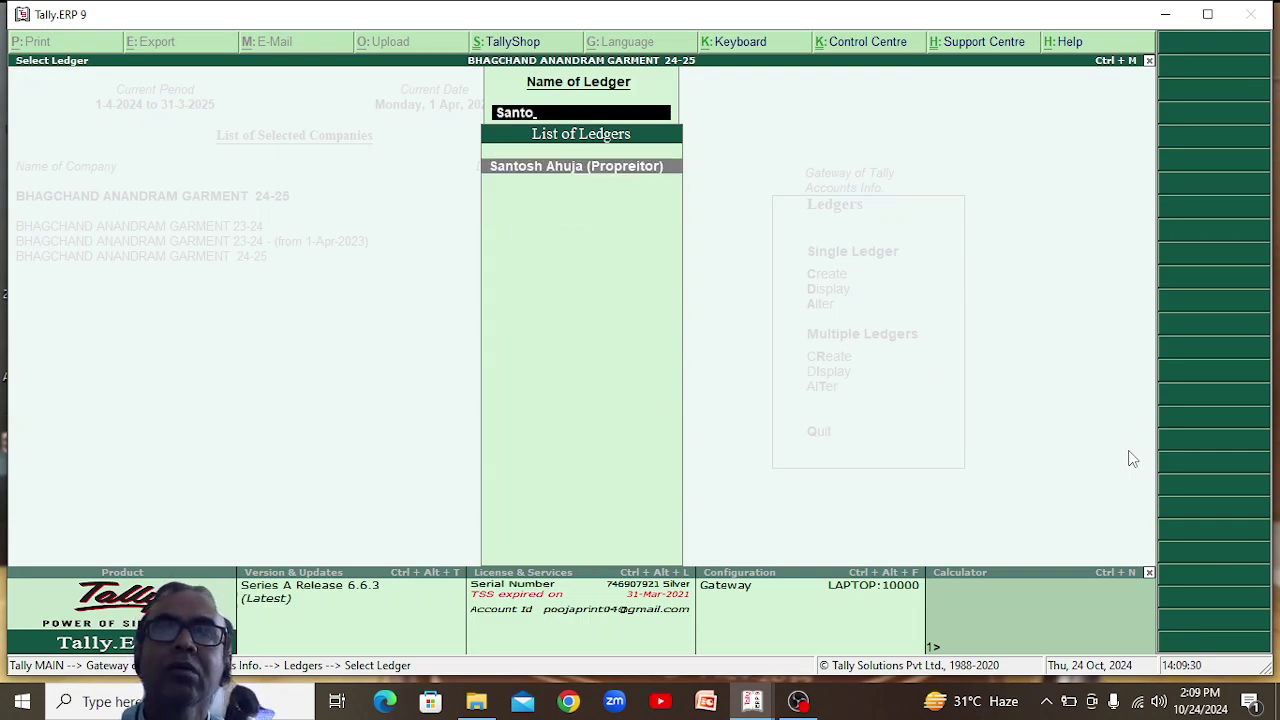
key("Return")
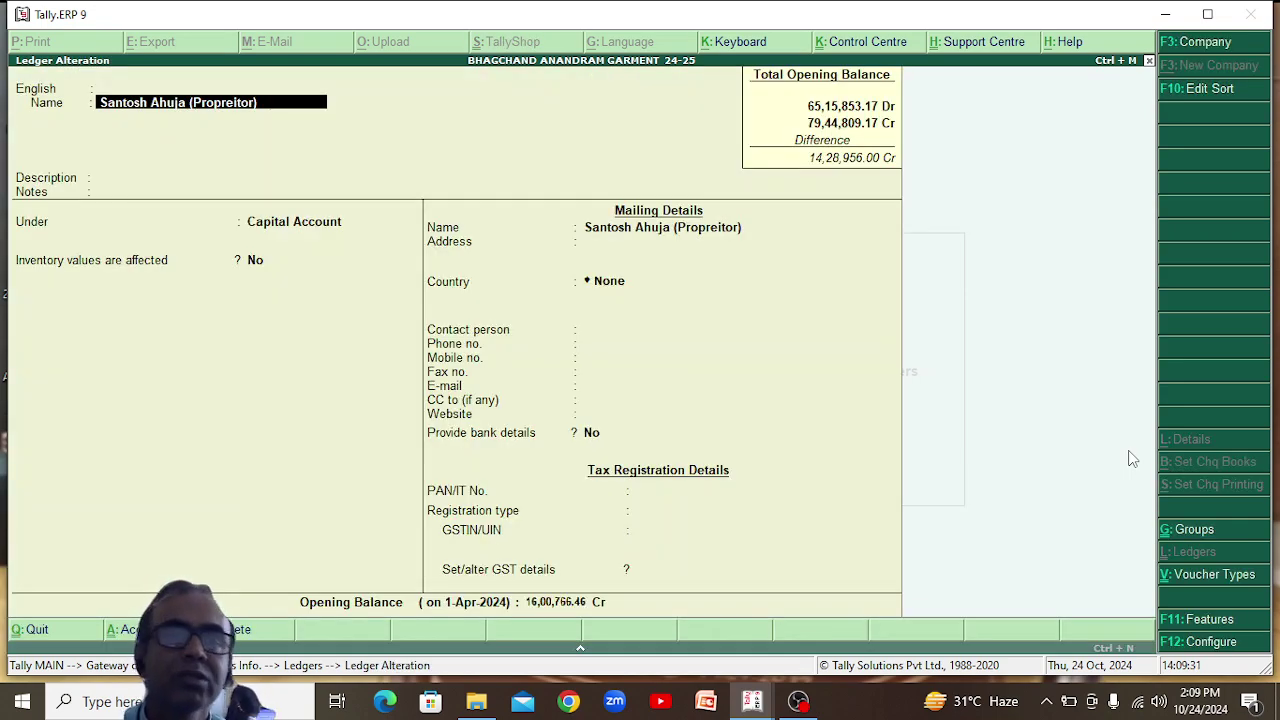
key("Escape")
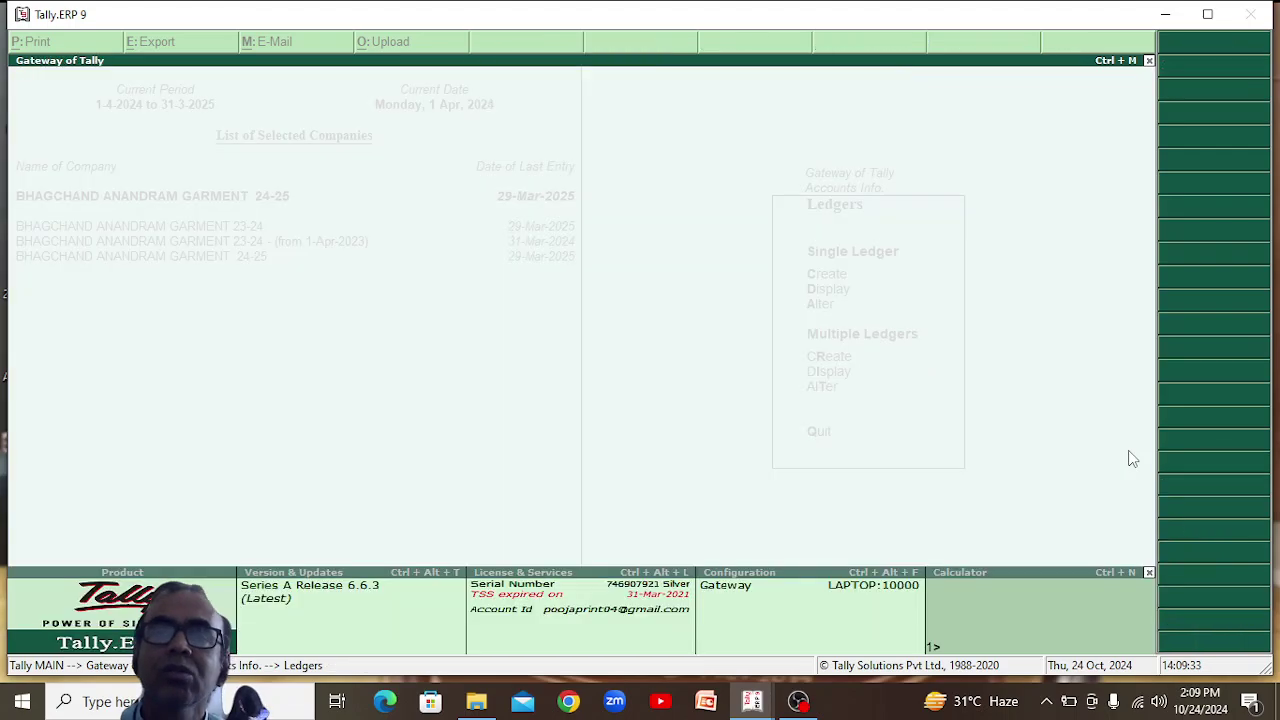
key("Escape")
key("Escape")
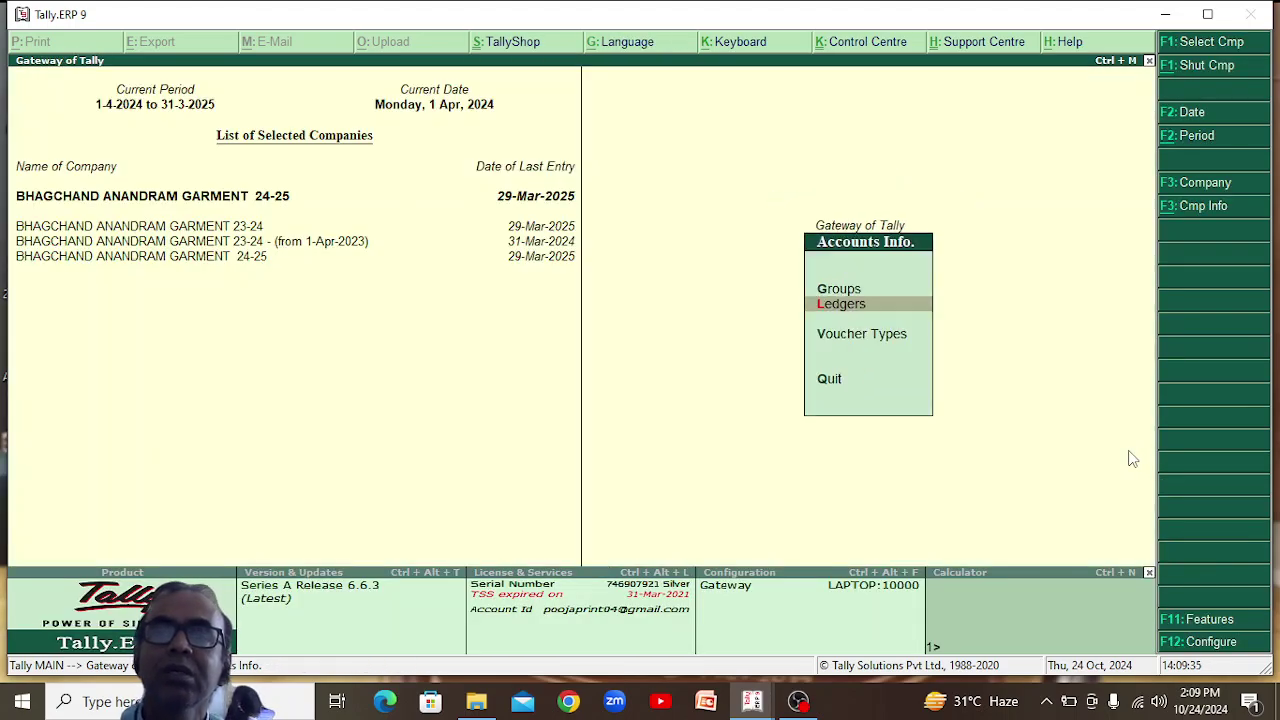
Open all ledgers under the Capital Account group for multiple-ledger alteration.
key("Return")
key("Down")
key("Down")
key("Down")
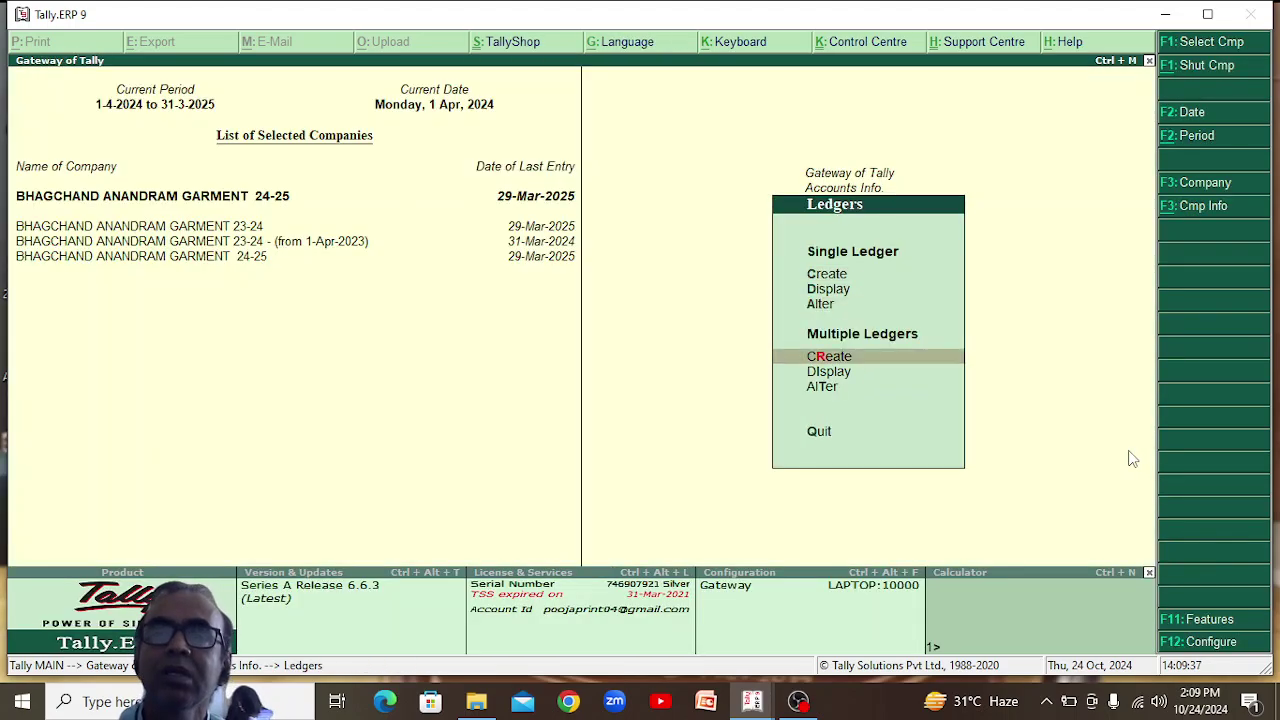
key("Up")
key("Down")
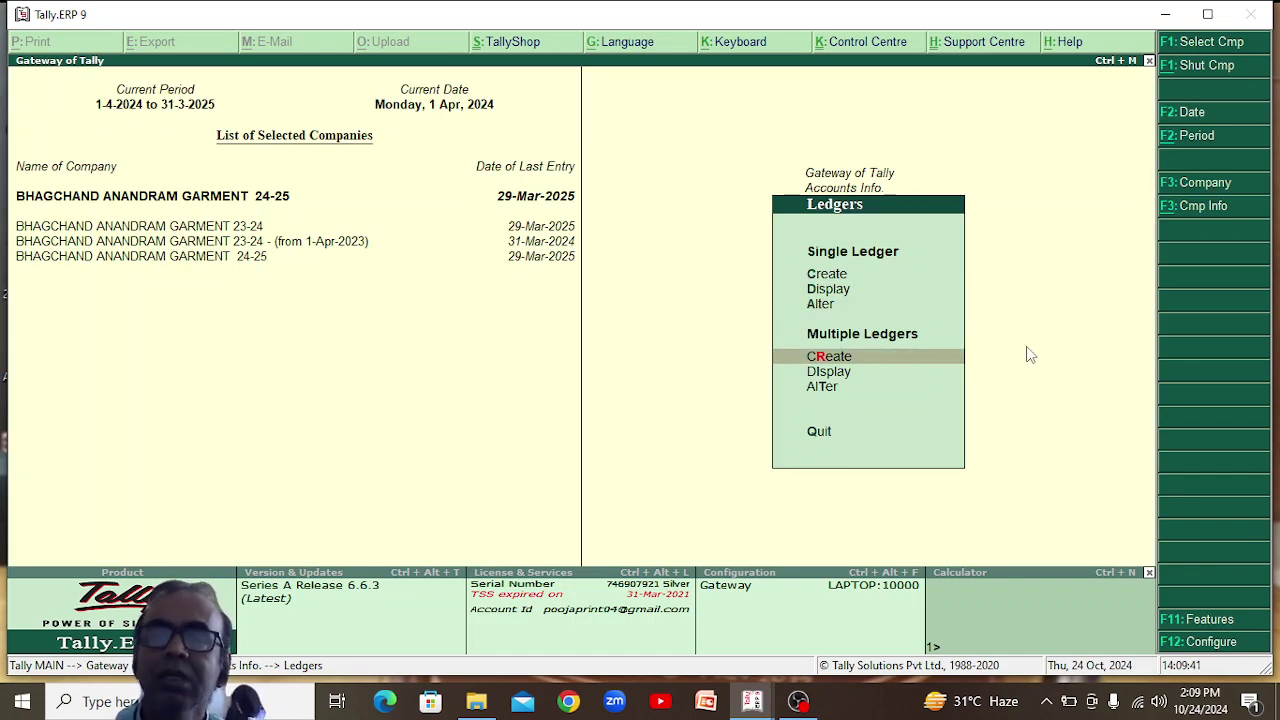
key("Down")
key("Down")
key("Return")
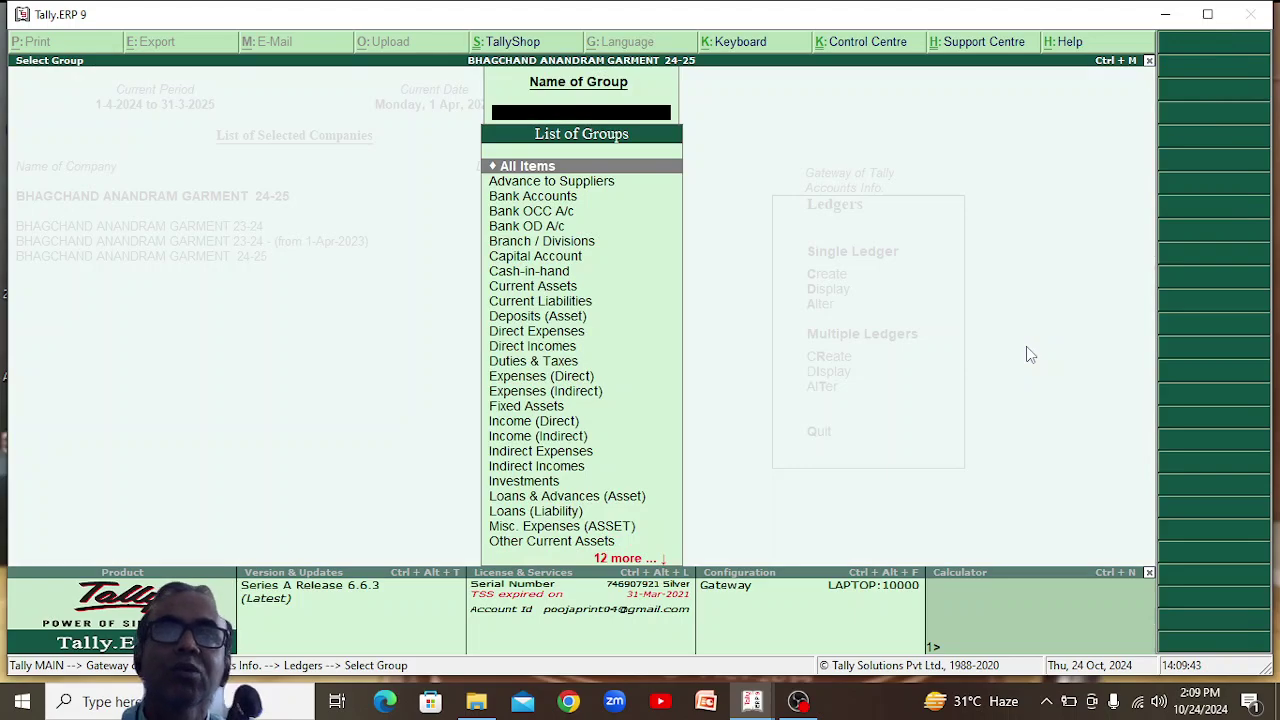
type("Ca")
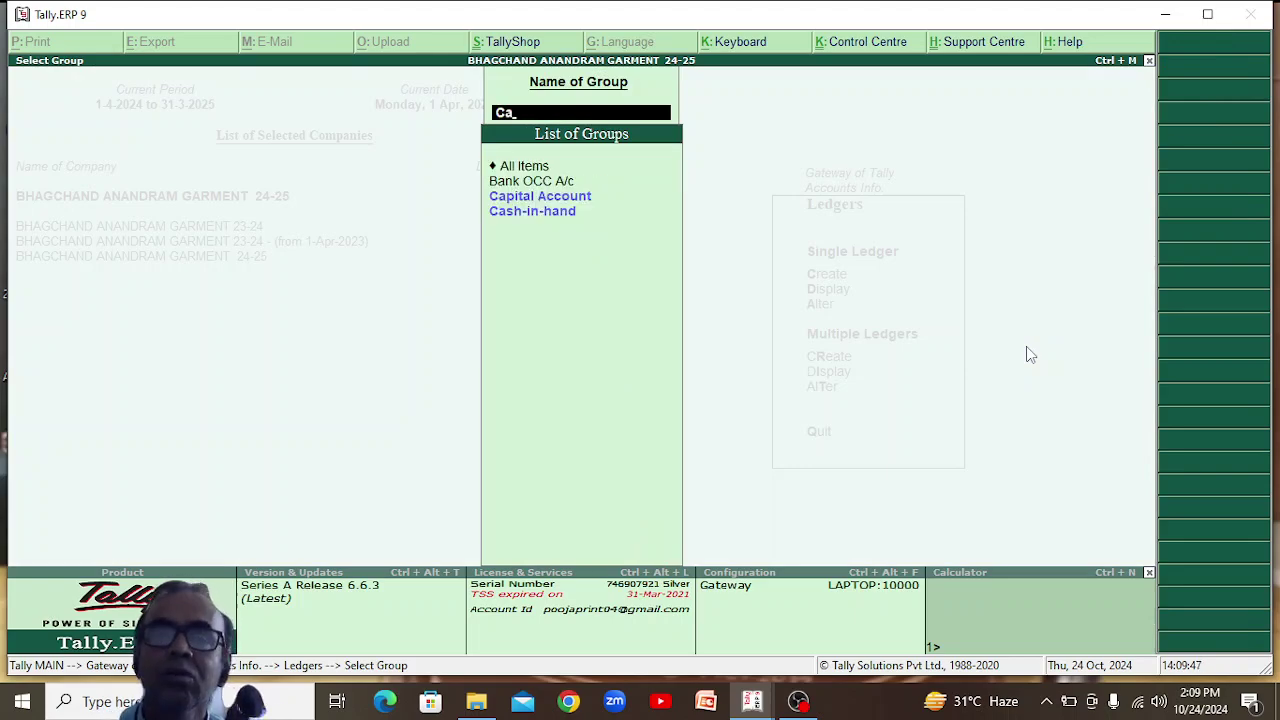
key("Down")
key("Return")
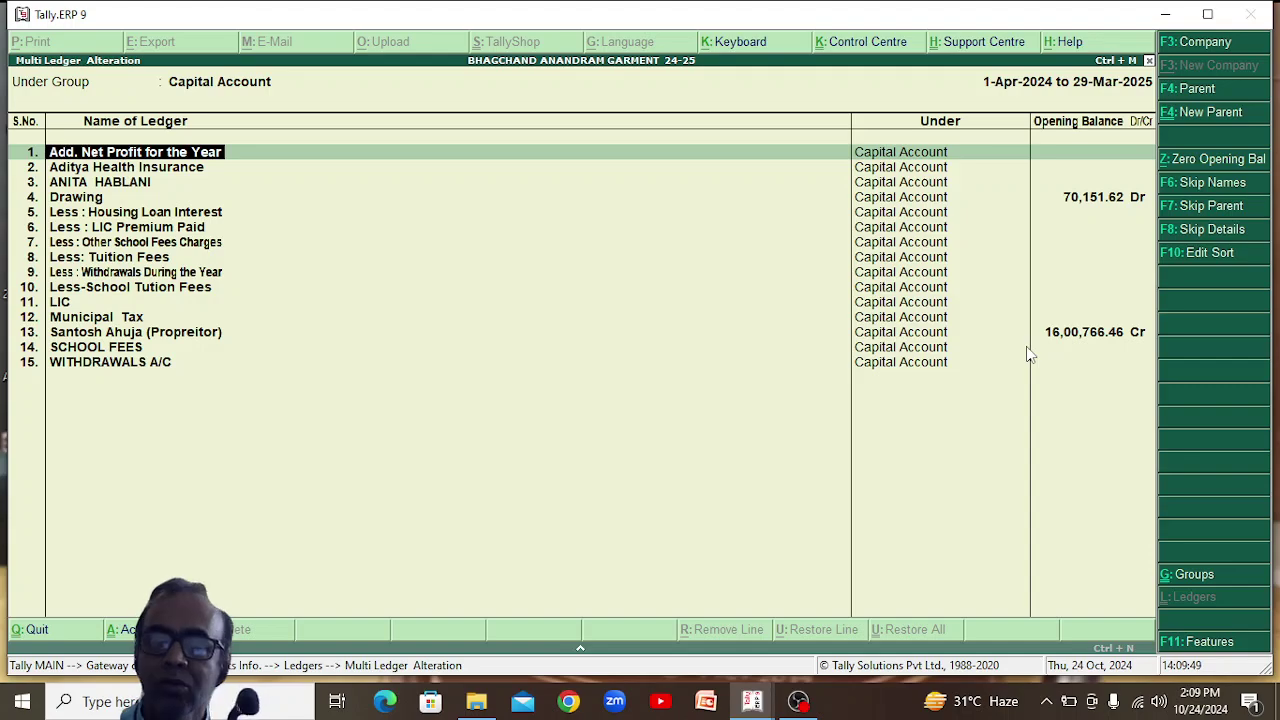
Set the Drawing ledger's opening balance to 0.
key("Down")
key("Down")
key("Down")
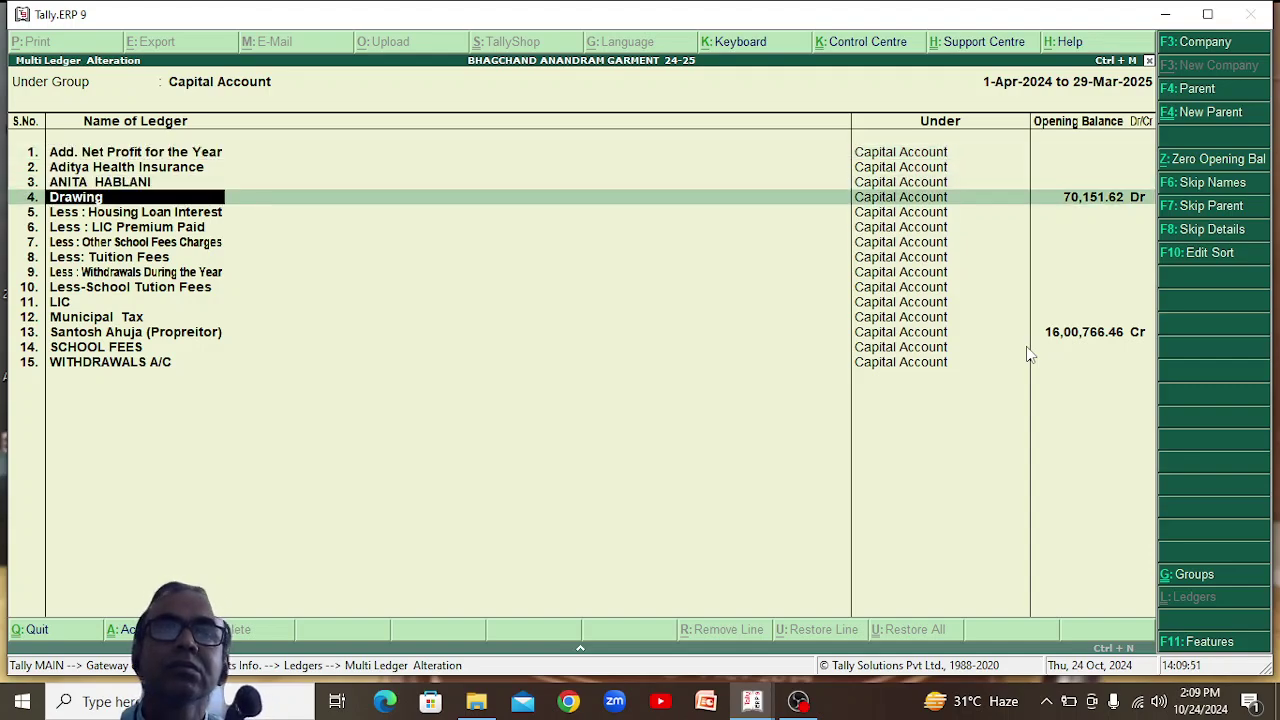
key("Return")
type("0")
key("Return")
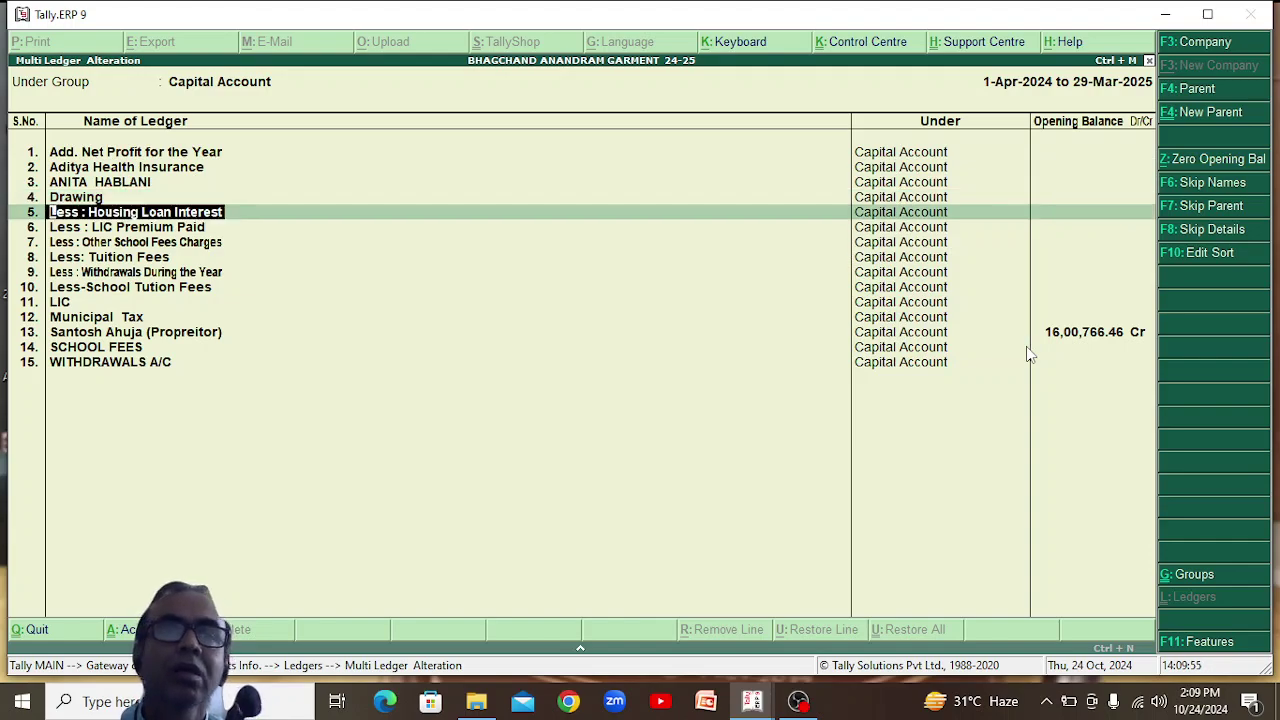
Enter 3774242.67 as the proprietor's capital ledger opening balance, taken from the Capital Account total in the 23-24 Balance Sheet.
key("Return")
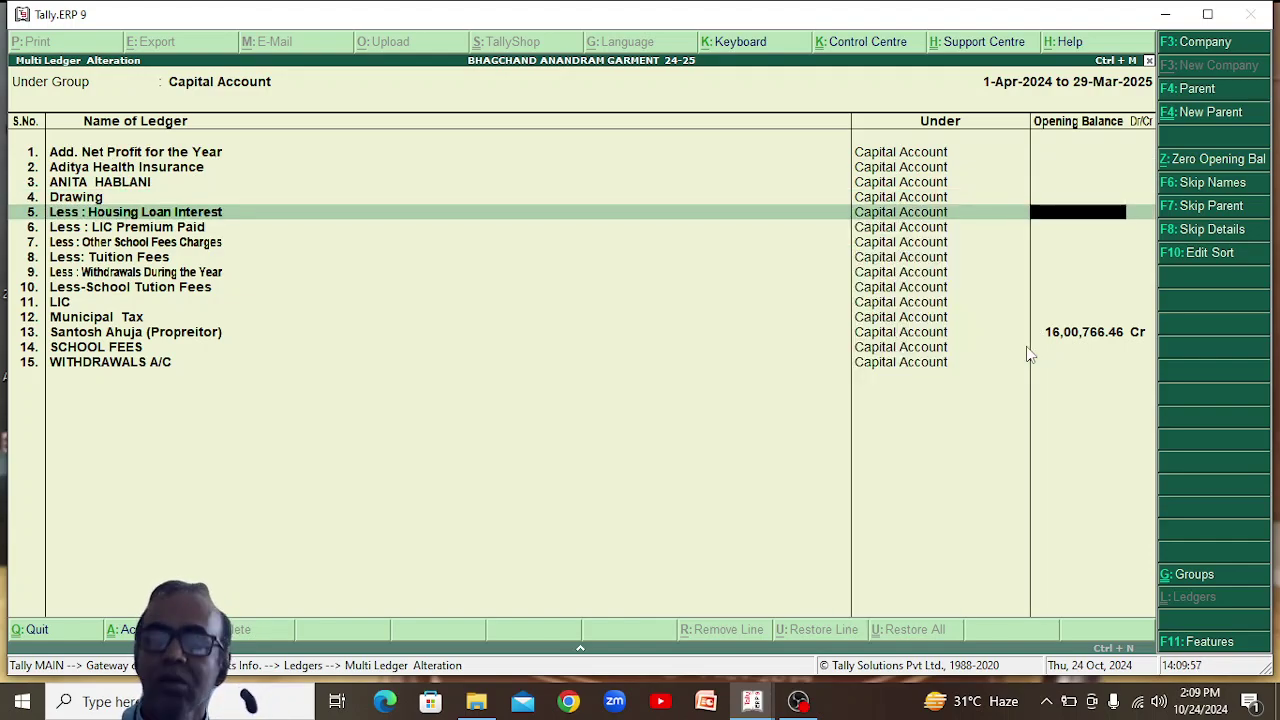
key("Down")
key("Down")
key("Down")
key("Down")
key("Down")
key("Down")
key("Down")
key("Down")
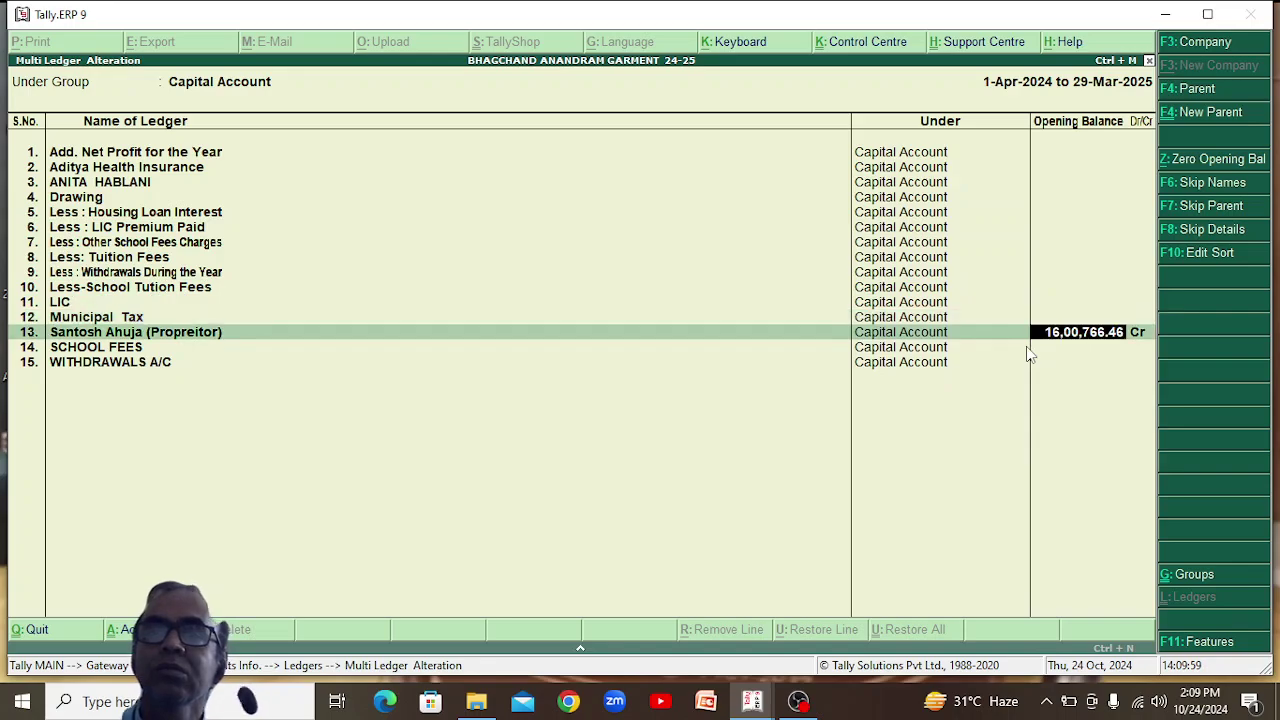
key("ctrl+a")
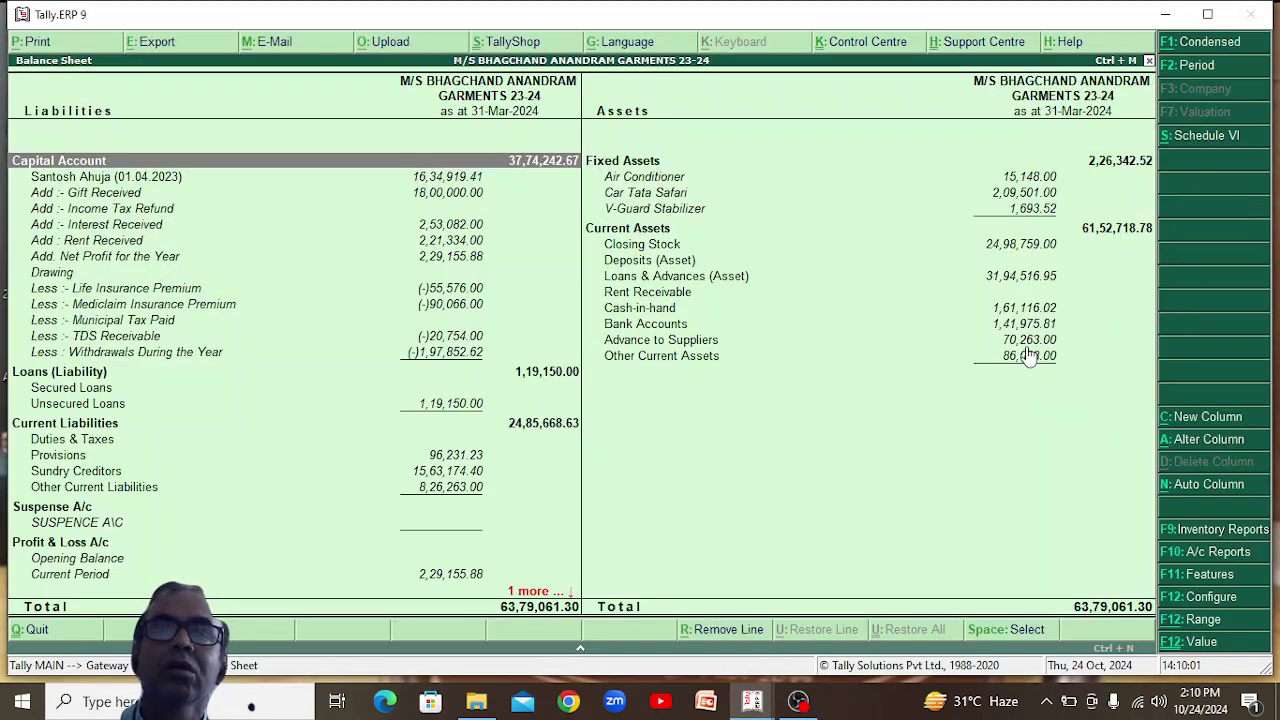
key("alt+Tab")
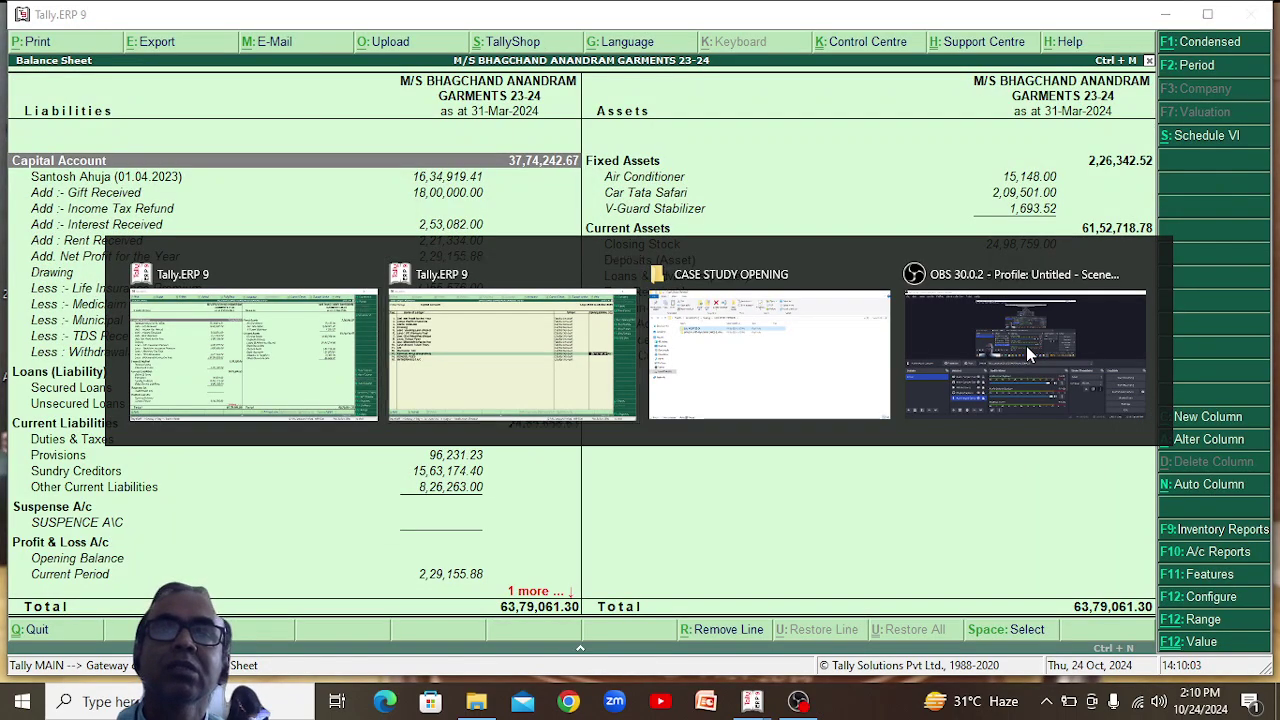
type("3774")
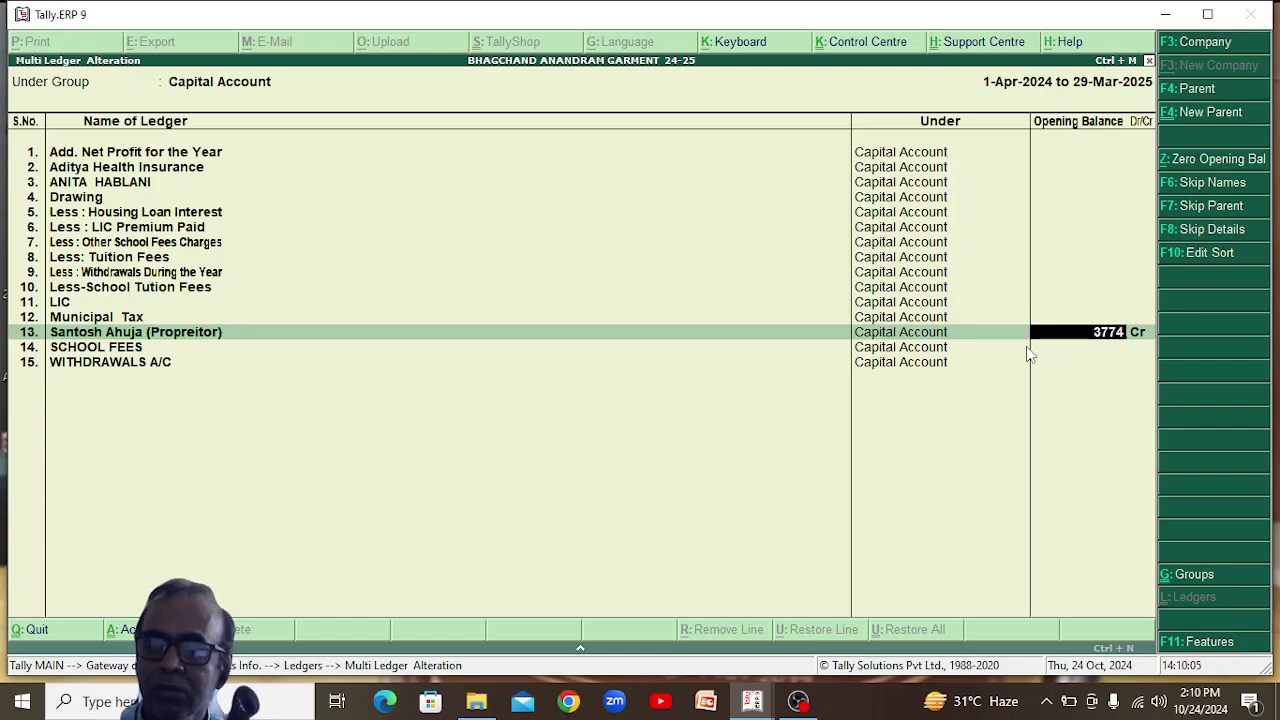
type("242.67")
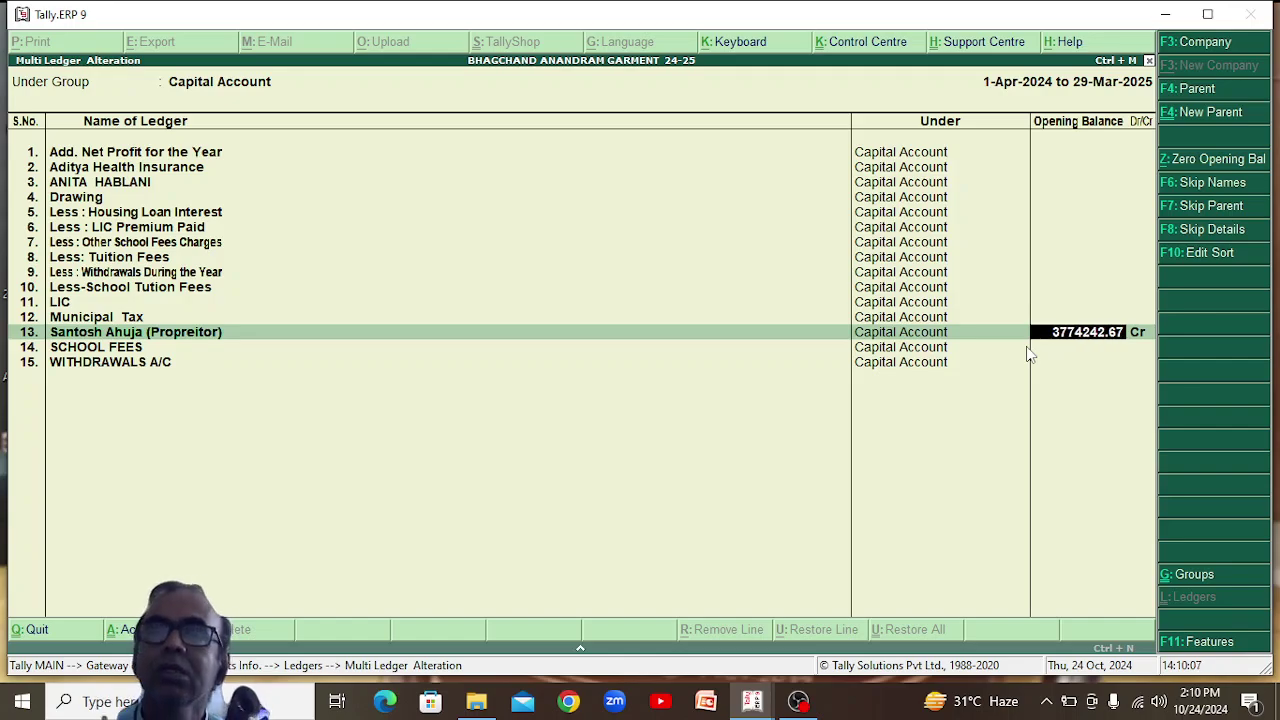
Recheck the capital figure against the 23-24 Balance Sheet, keep it as Cr, and save the Capital Account group's ledger alterations.
key("alt+Tab")
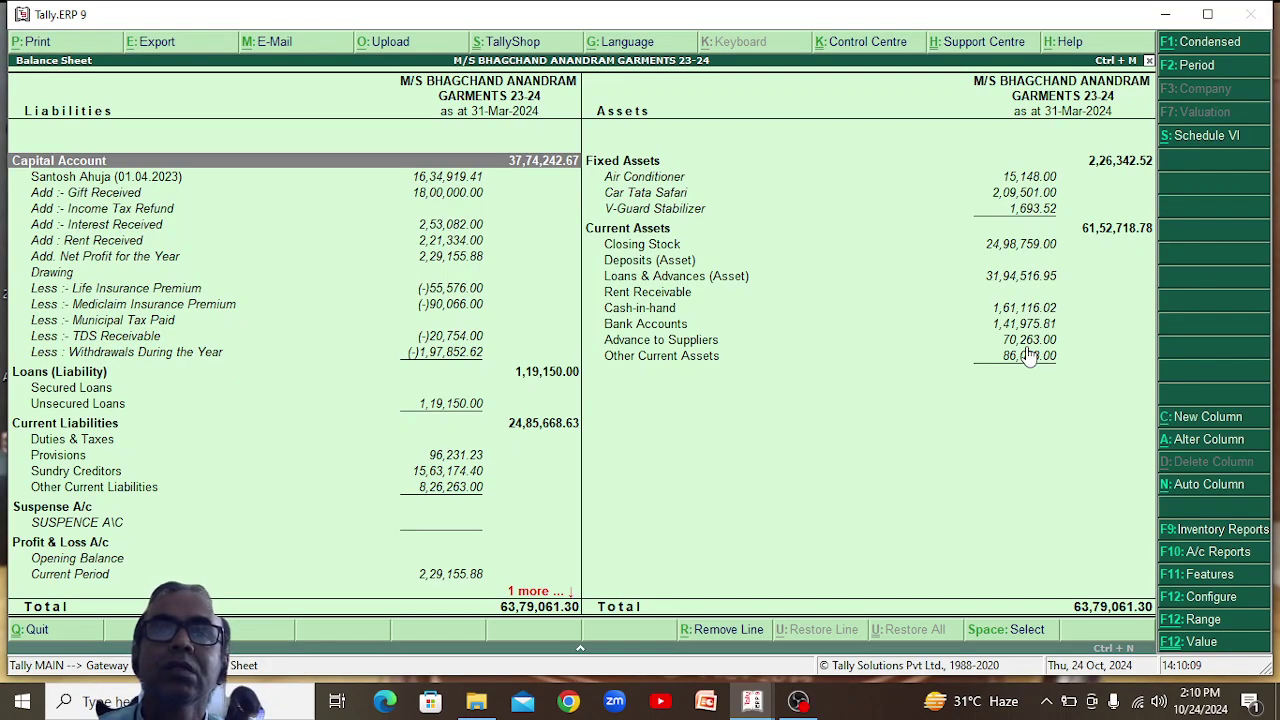
key("alt+Tab")
key("Return")
key("Return")
key("Return")
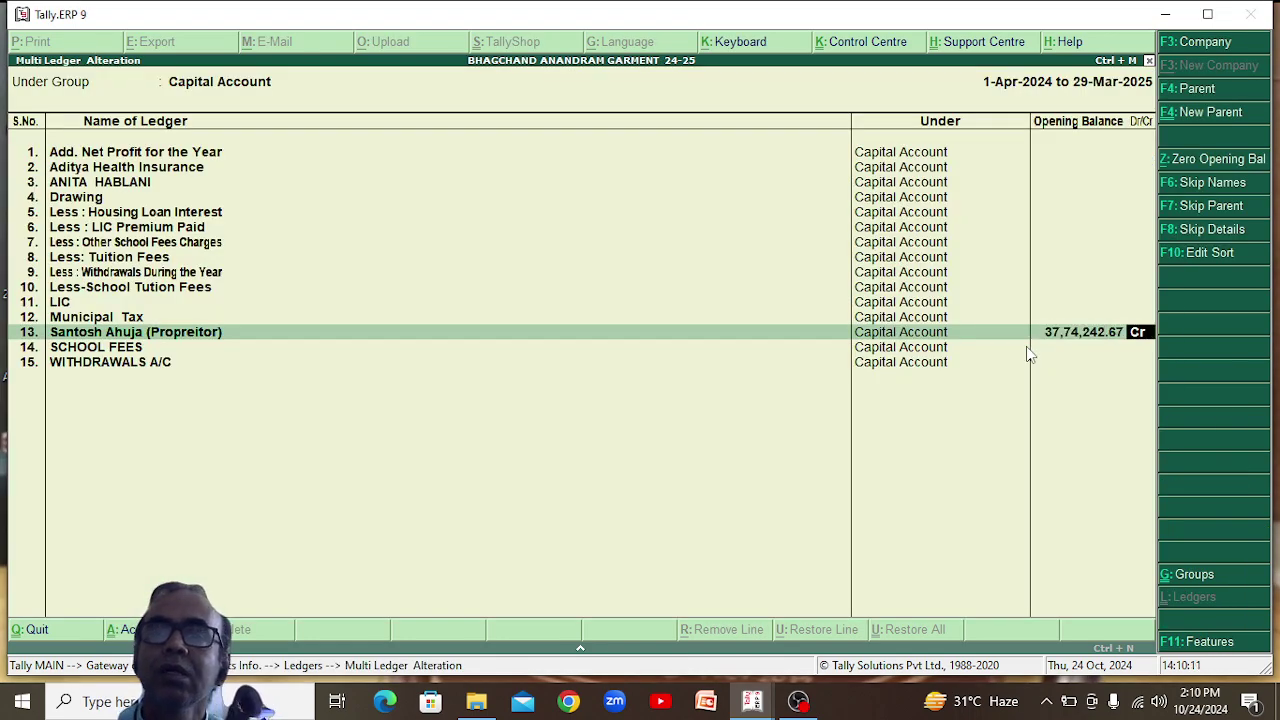
key("Return")
key("Return")
key("Return")
key("Return")
key("Return")
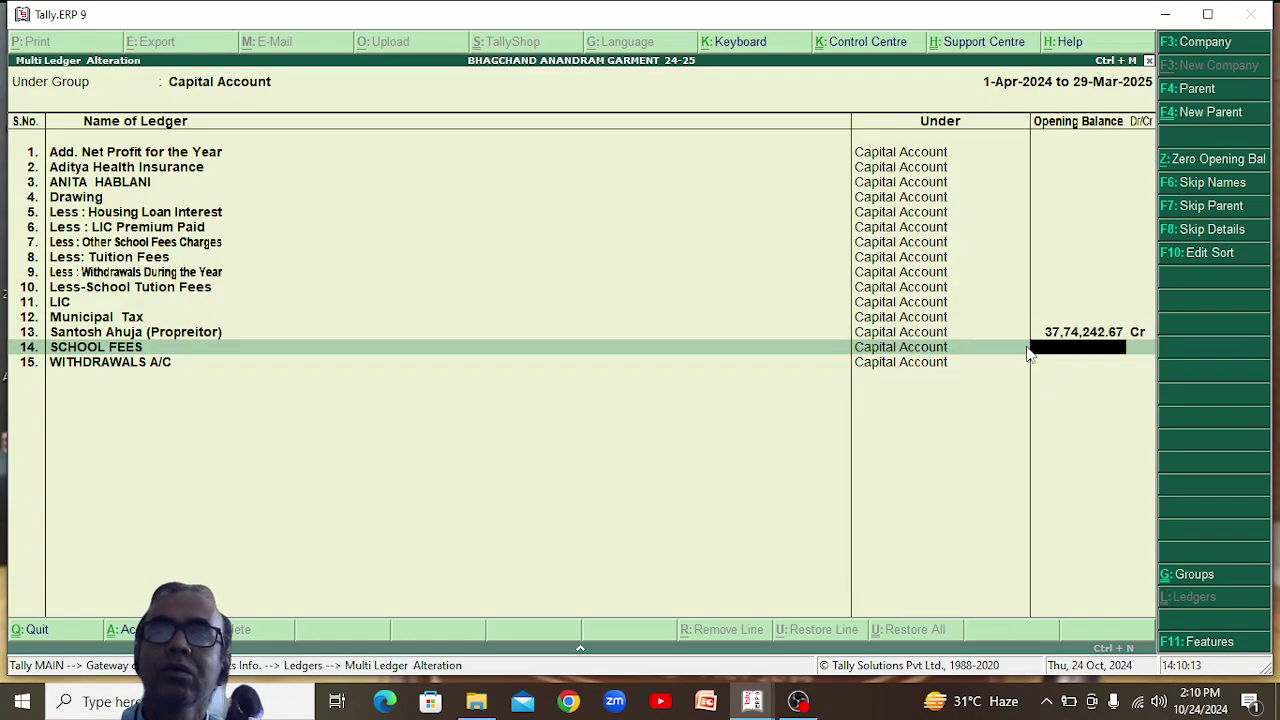
key("Return")
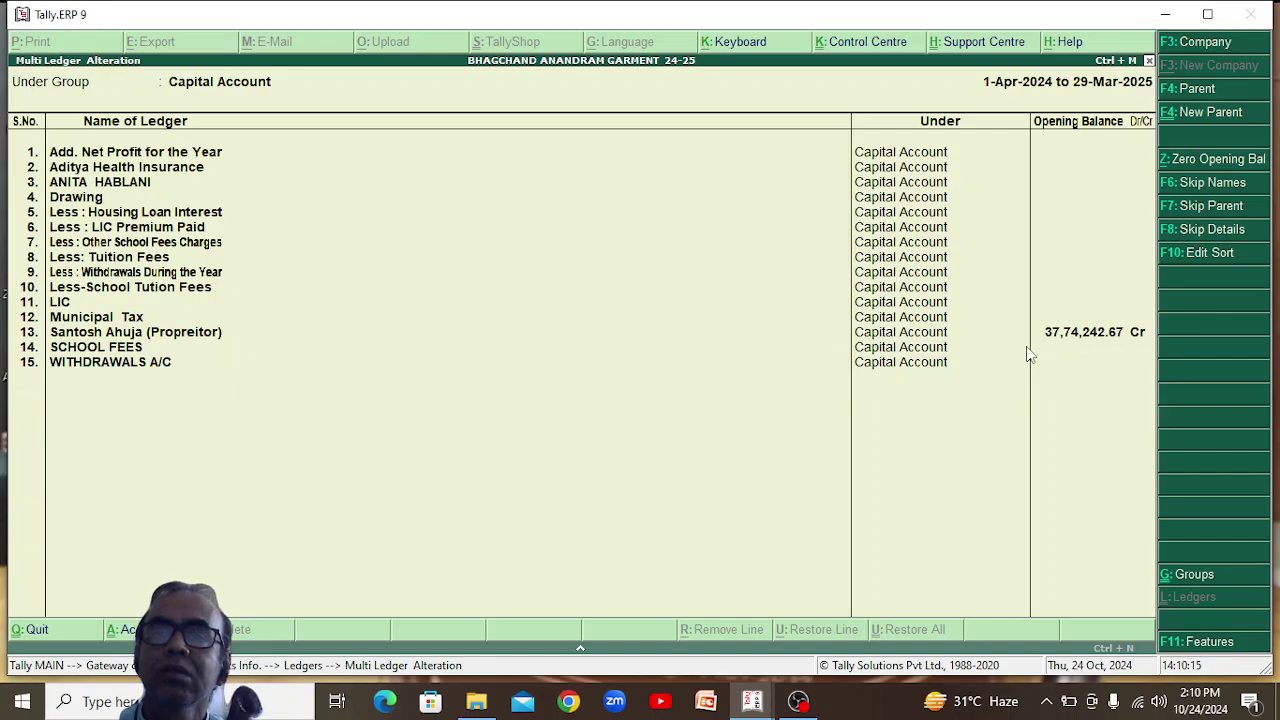
key("Return")
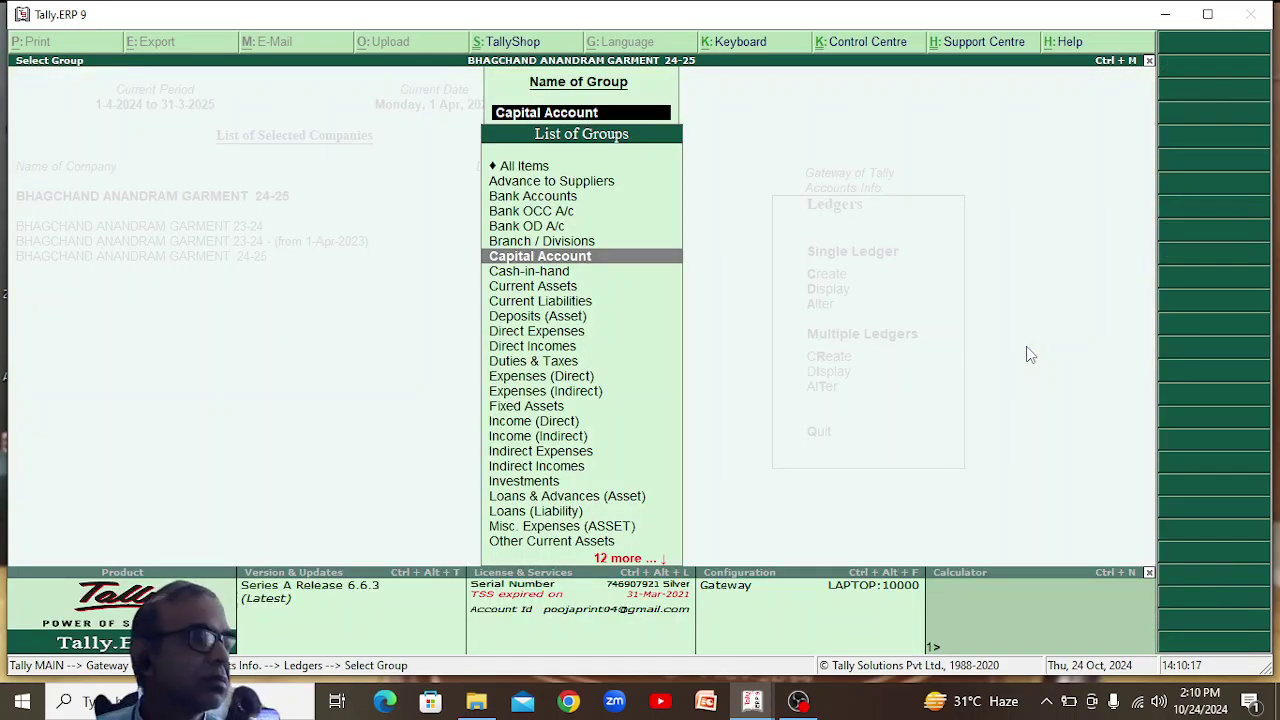
Open the Unsecured Loans group summary from the 23-24 company's Balance Sheet.
key("alt+Tab")
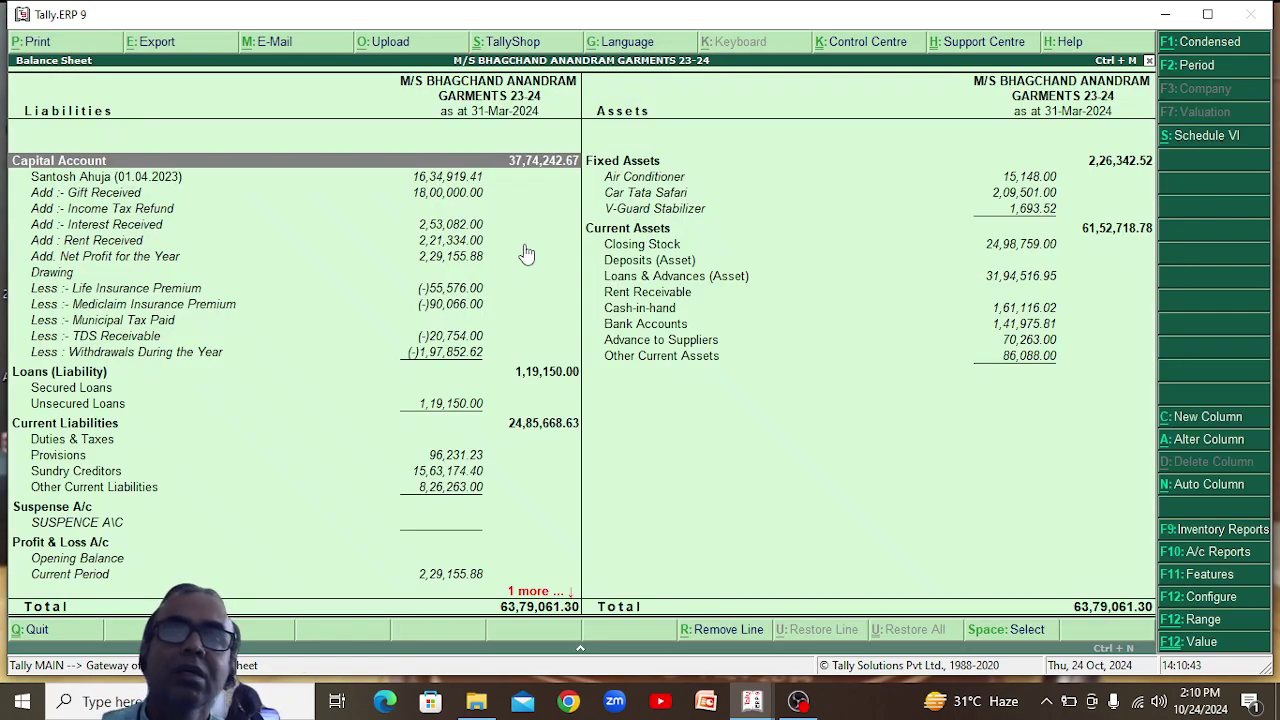
key("Down")
key("Down")
key("Down")
key("Down")
key("Down")
key("Down")
key("Down")
key("Down")
key("Down")
key("Down")
key("Down")
key("Down")
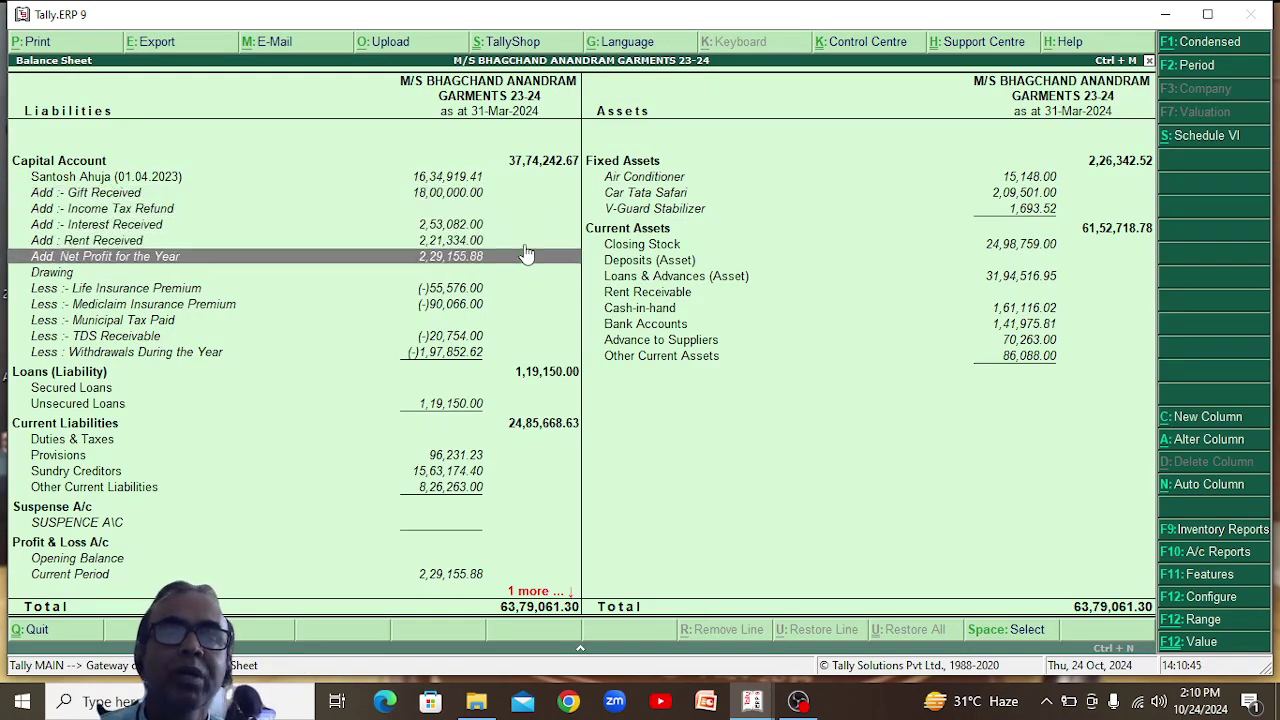
key("Down")
key("Down")
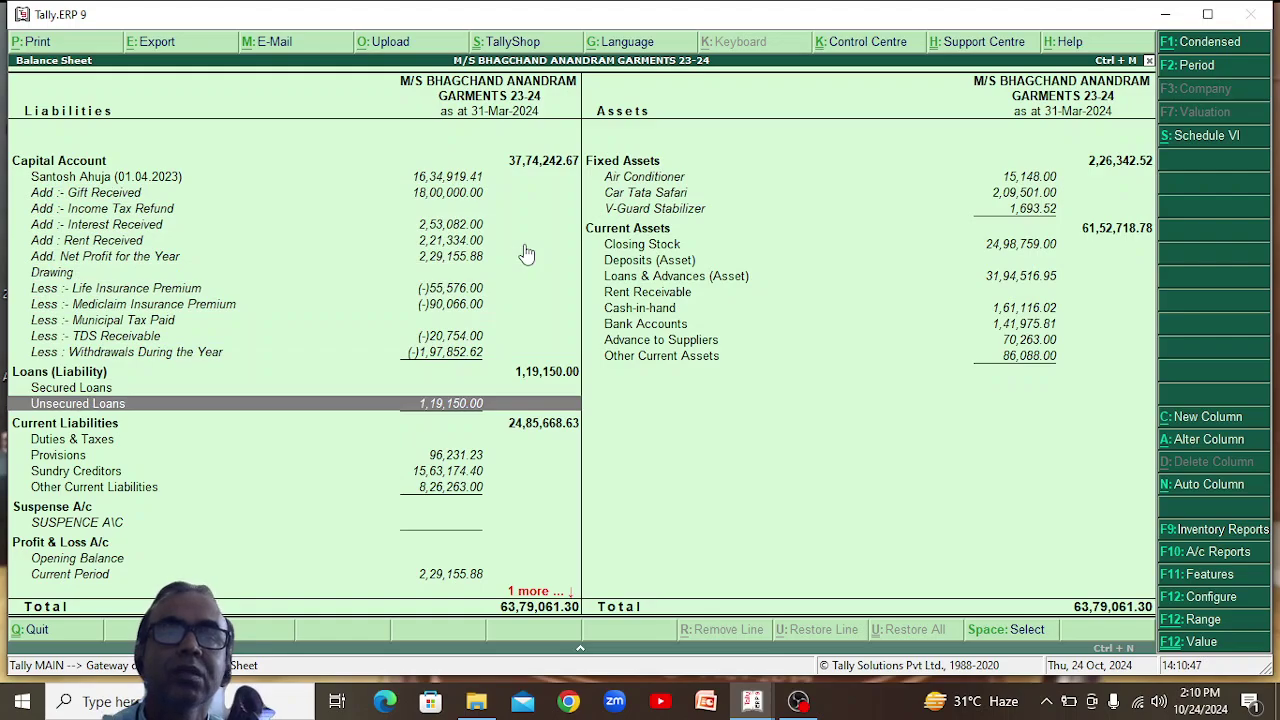
key("Return")
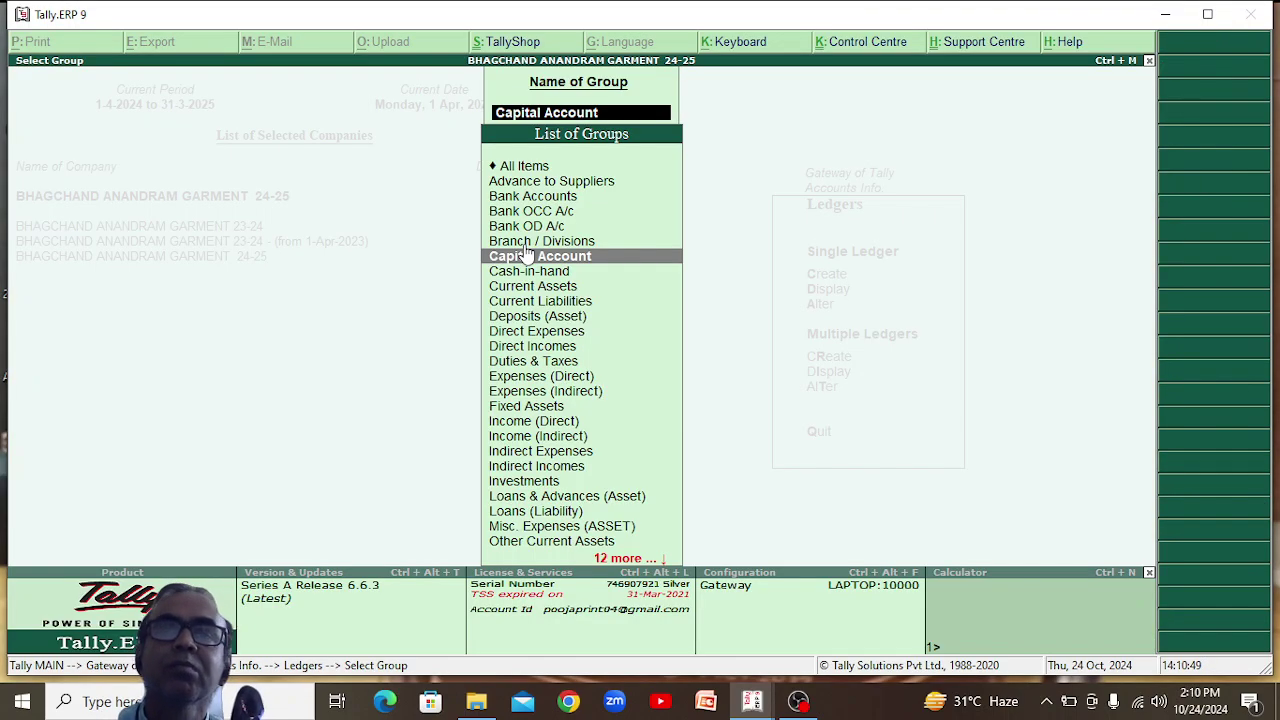
Open the 24-25 company's Unsecured Loans group for multiple-ledger alteration and compare it with the 23-24 group summary.
type("Un")
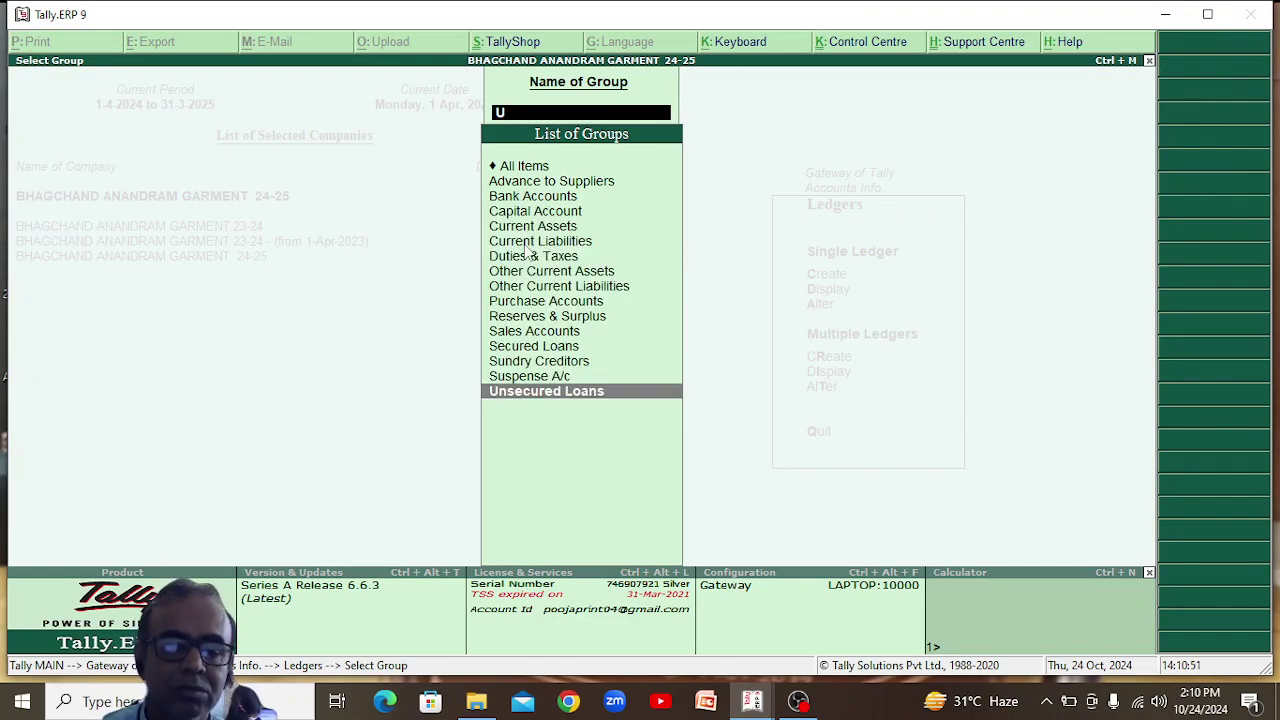
key("Return")
key("alt+Tab")
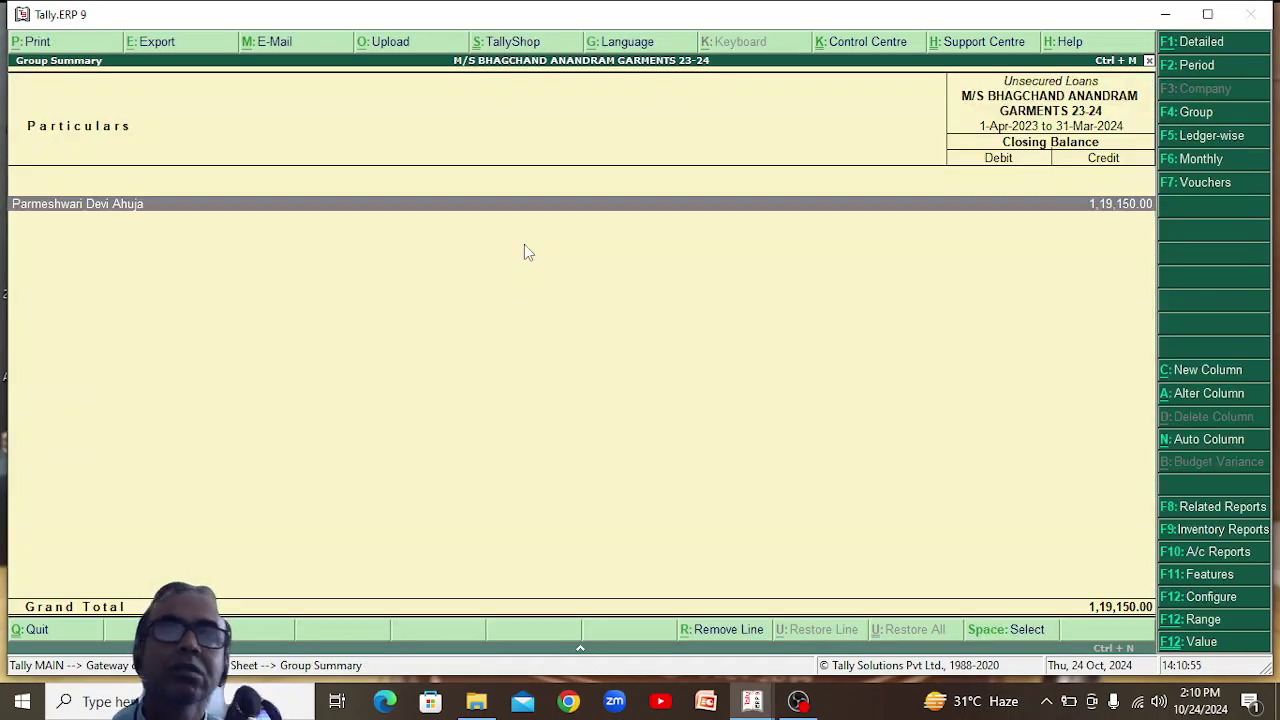
Leave the 24-25 company's Unsecured Loans ledger alteration with its opening balance kept as is.
key("alt+Tab")
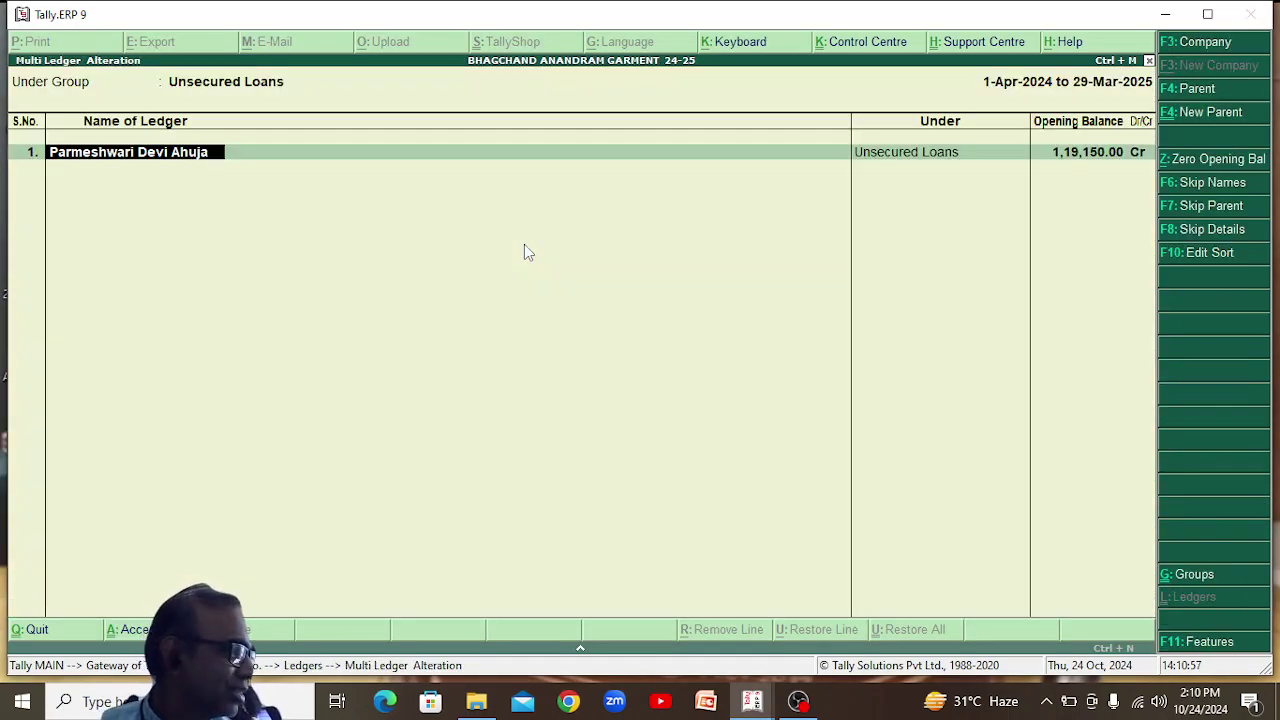
key("BackSpace")
key("Escape")
key("Return")
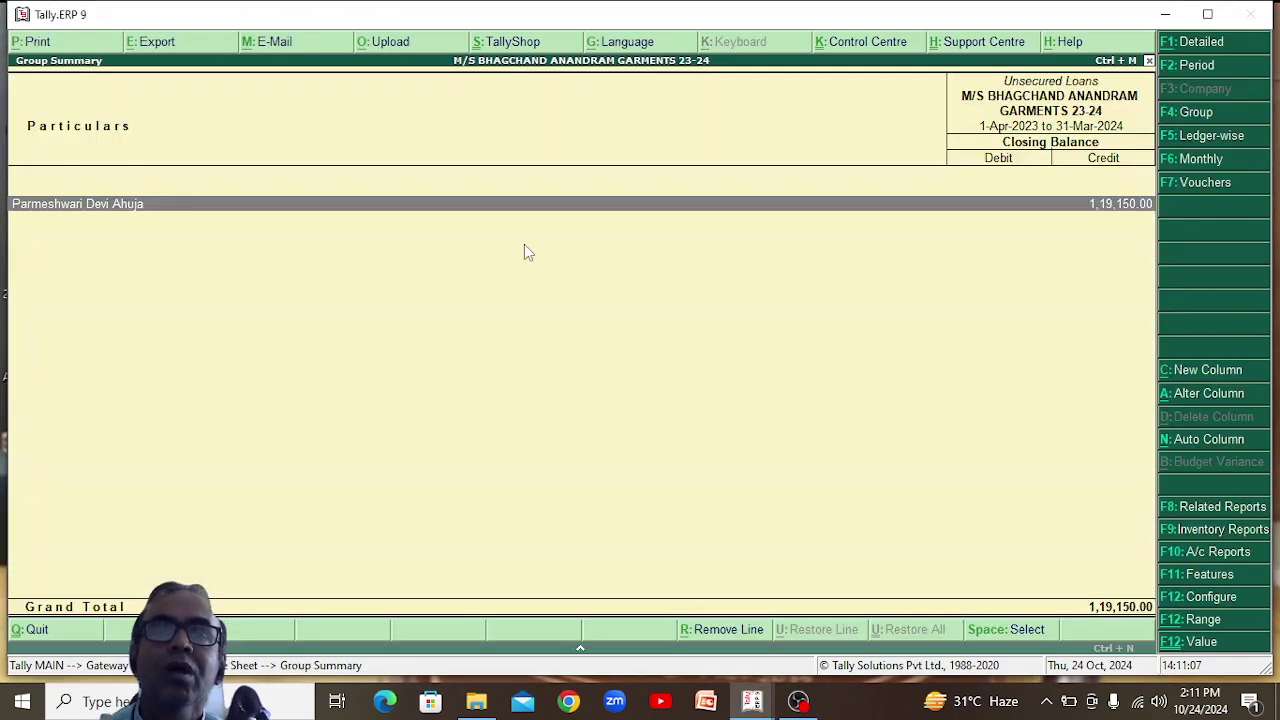
Open the Provisions group summary from the 23-24 company's Balance Sheet.
key("Escape")
key("Down")
key("Down")
key("Down")
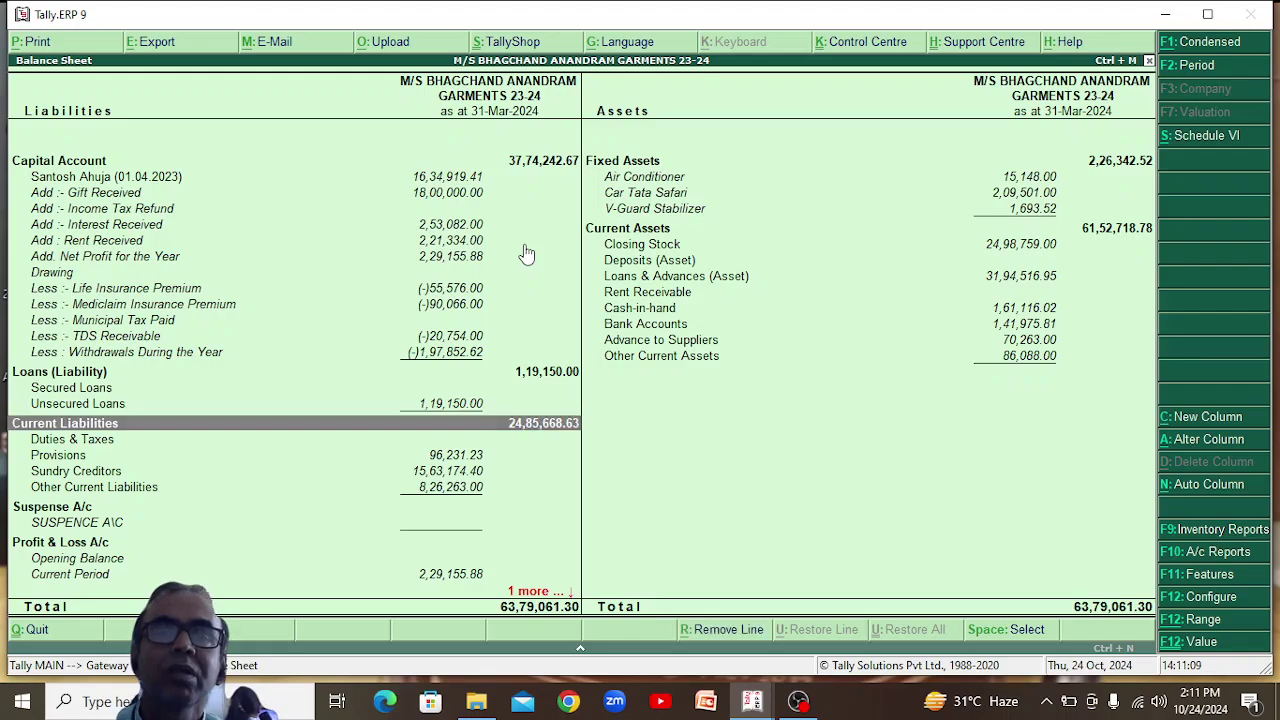
key("Return")
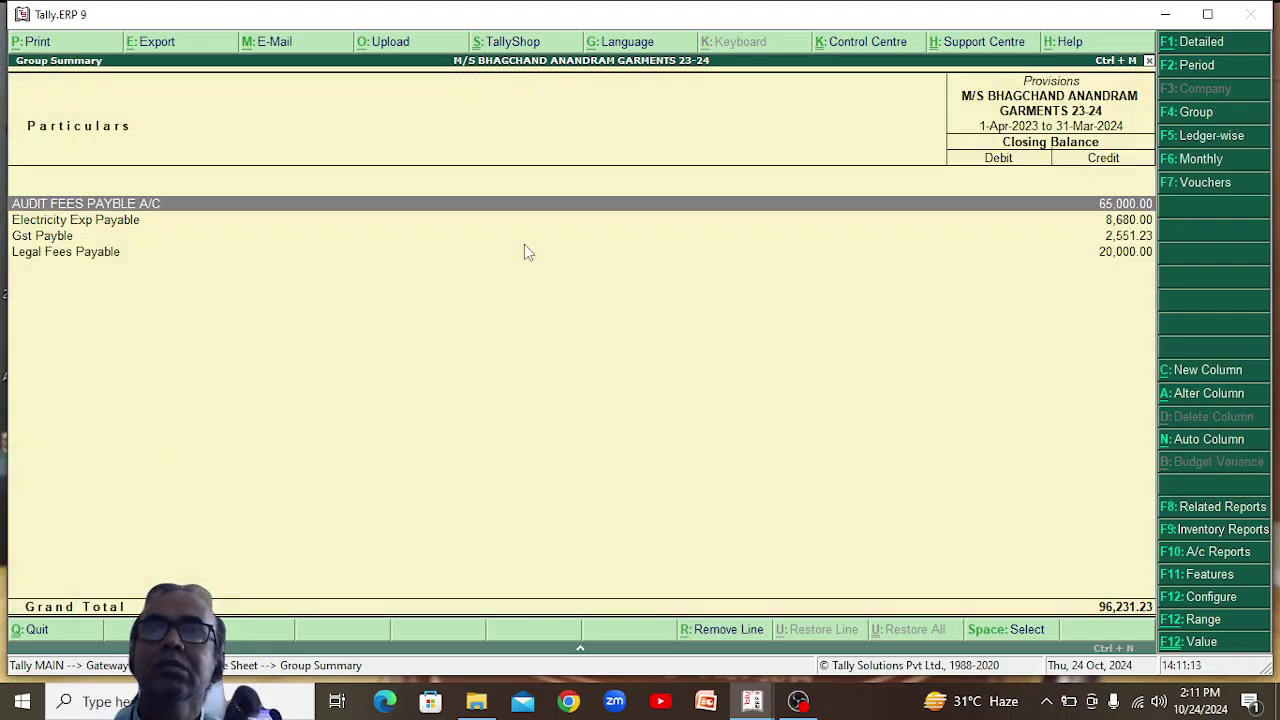
Open the 24-25 company's Provisions group for multiple-ledger alteration and compare it with the 23-24 group summary.
key("alt+Tab")
type("p")
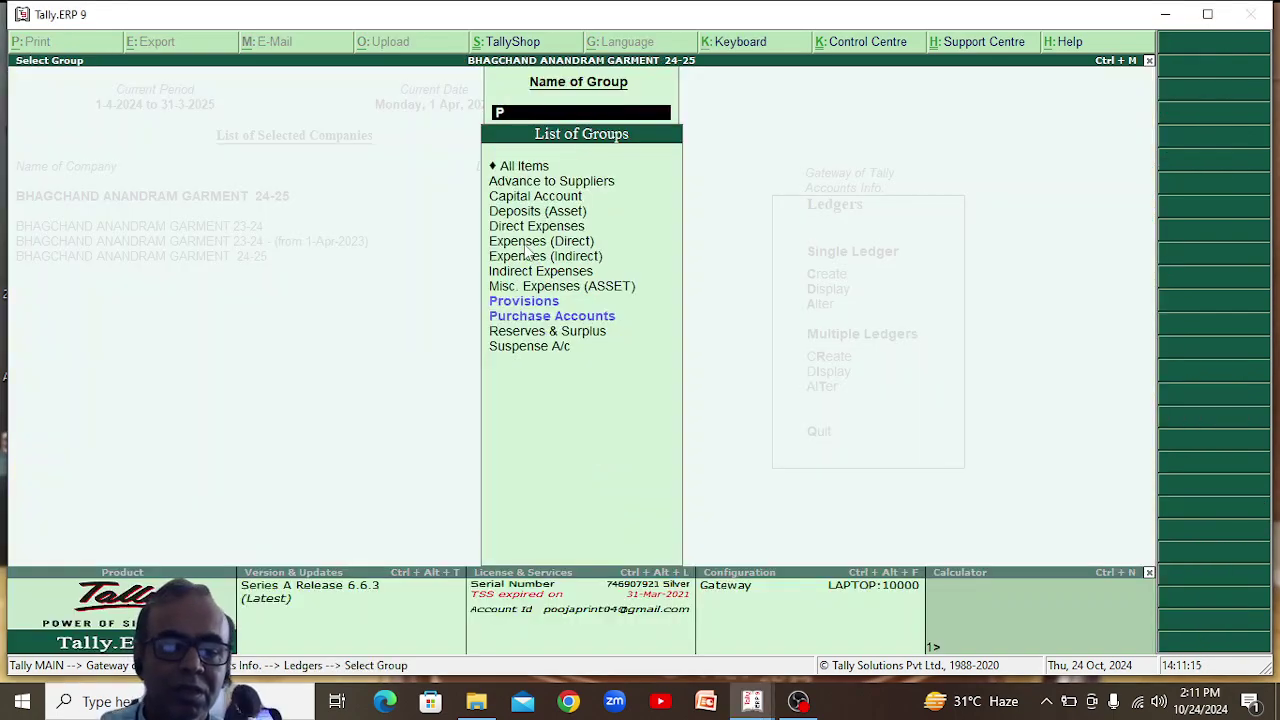
type("ro")
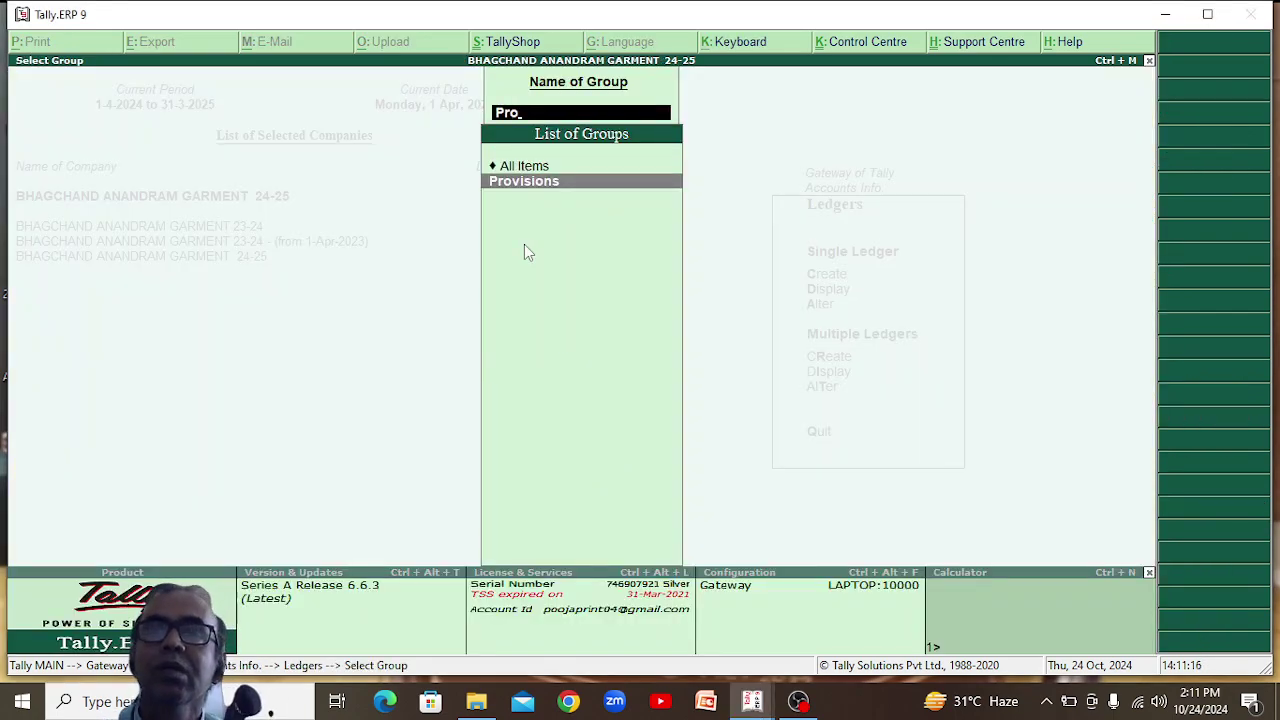
key("Return")
key("alt+Tab")
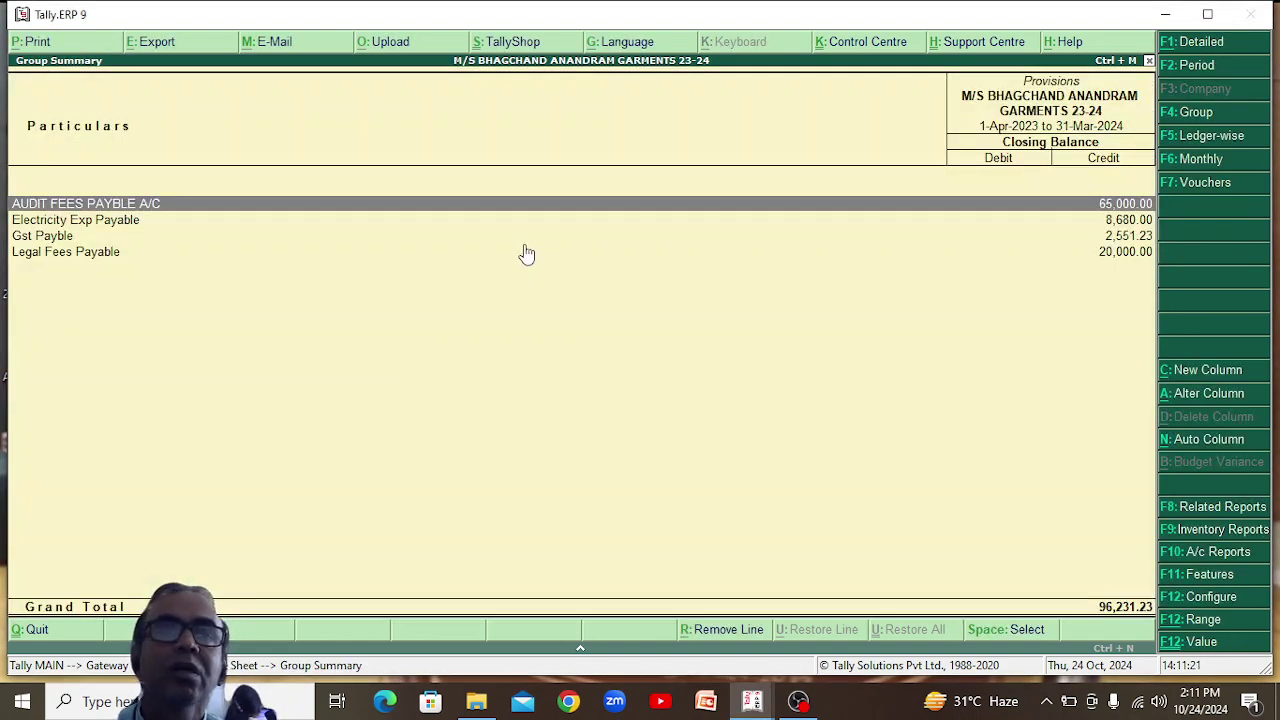
key("alt+Tab")
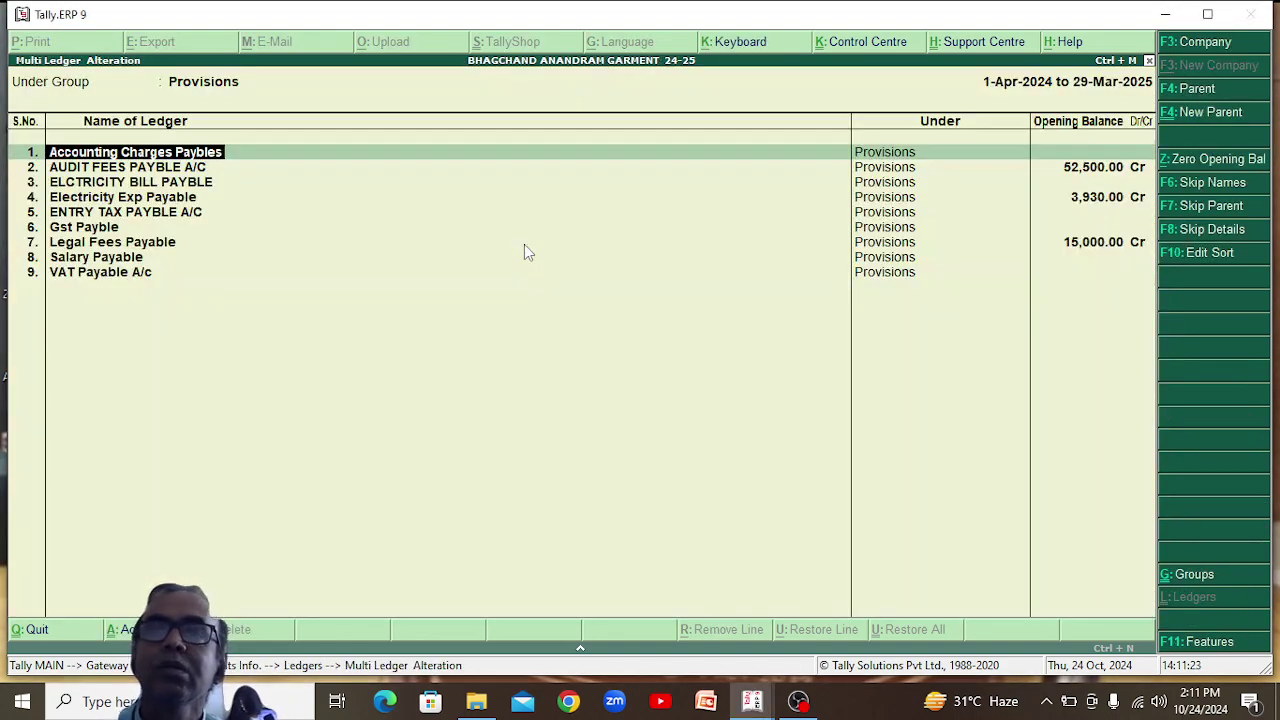
Set the AUDIT FEES PAYBLE A/C opening balance to 65000, taken from the 23-24 Provisions summary.
key("Return")
key("Return")
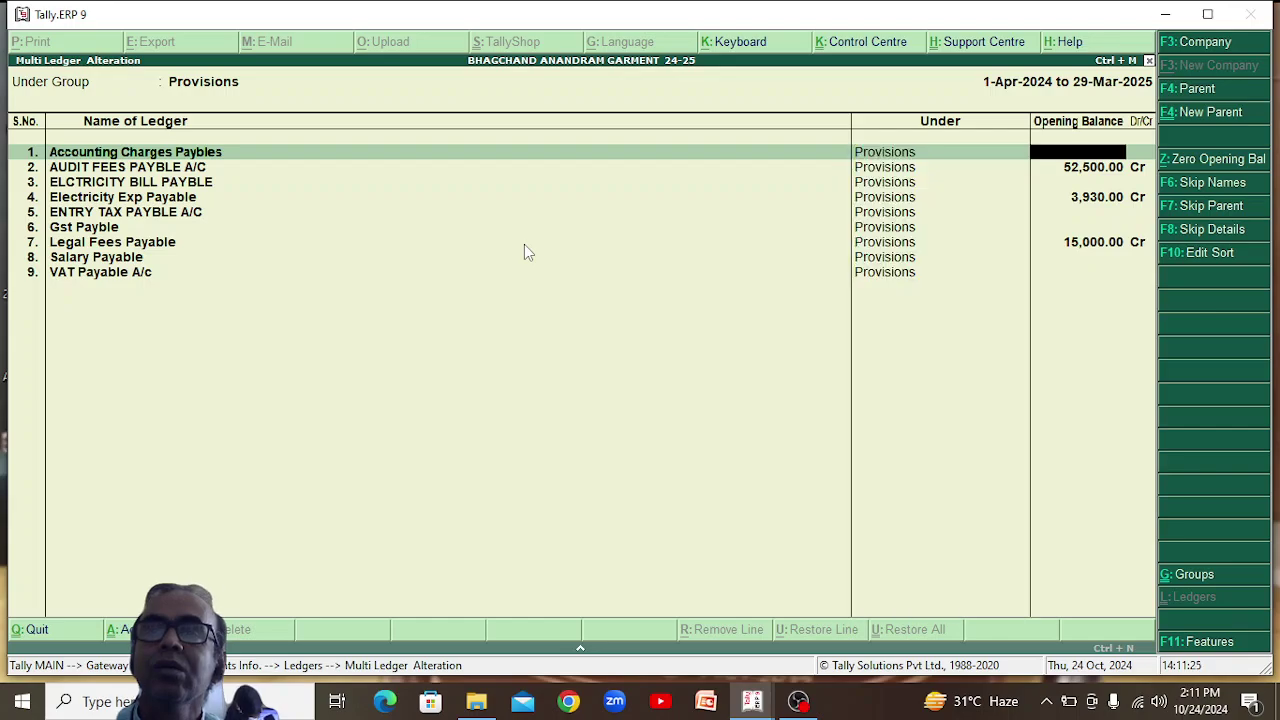
key("Return")
key("Return")
key("Return")
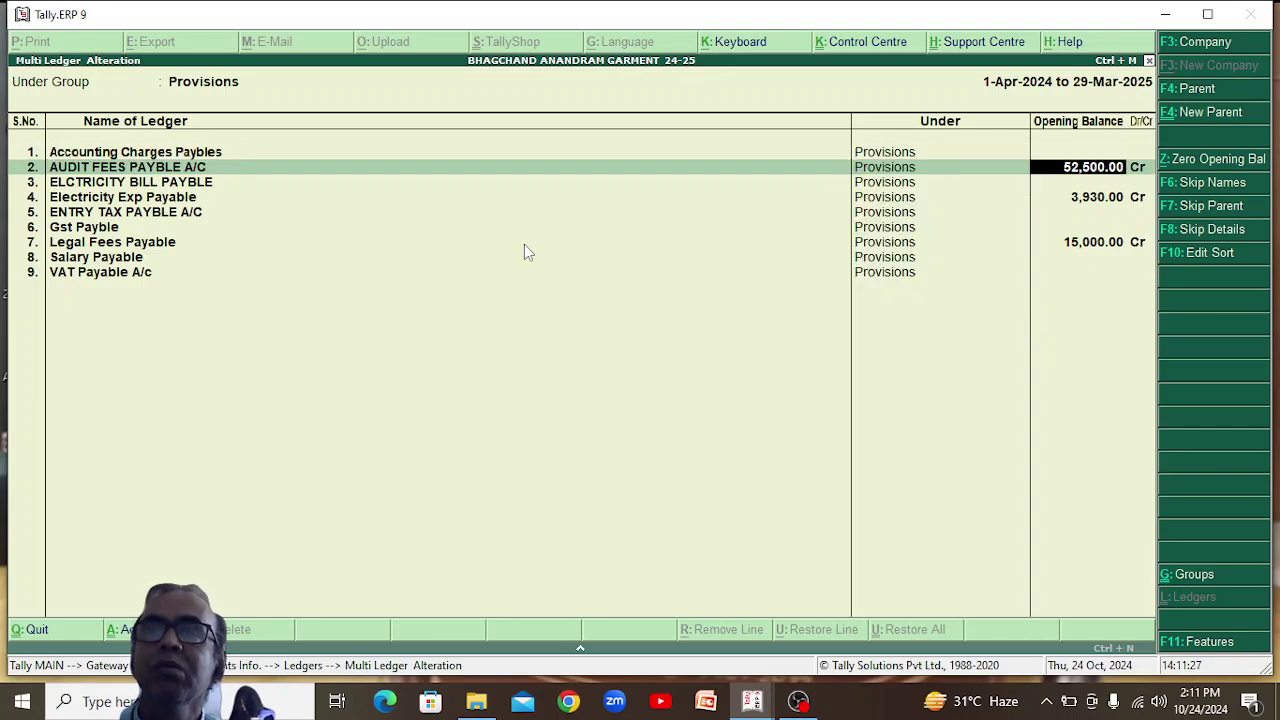
key("alt+Tab")
key("alt+Tab")
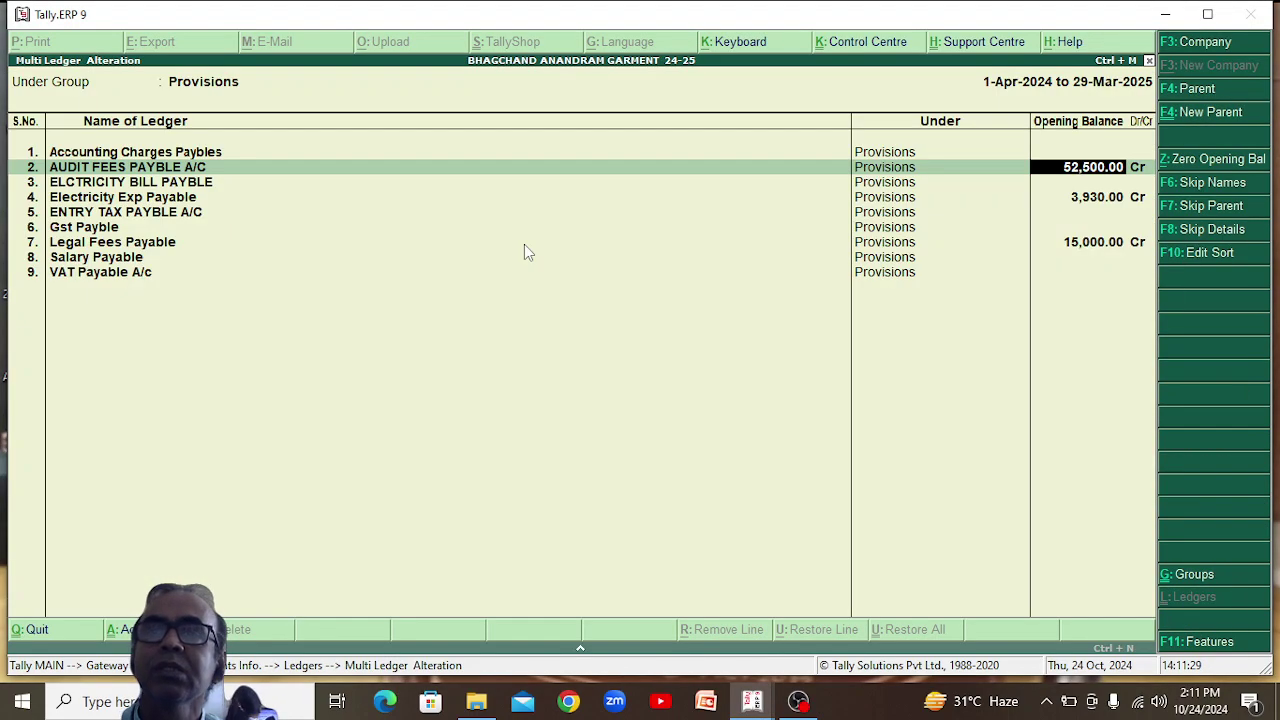
type("65000")
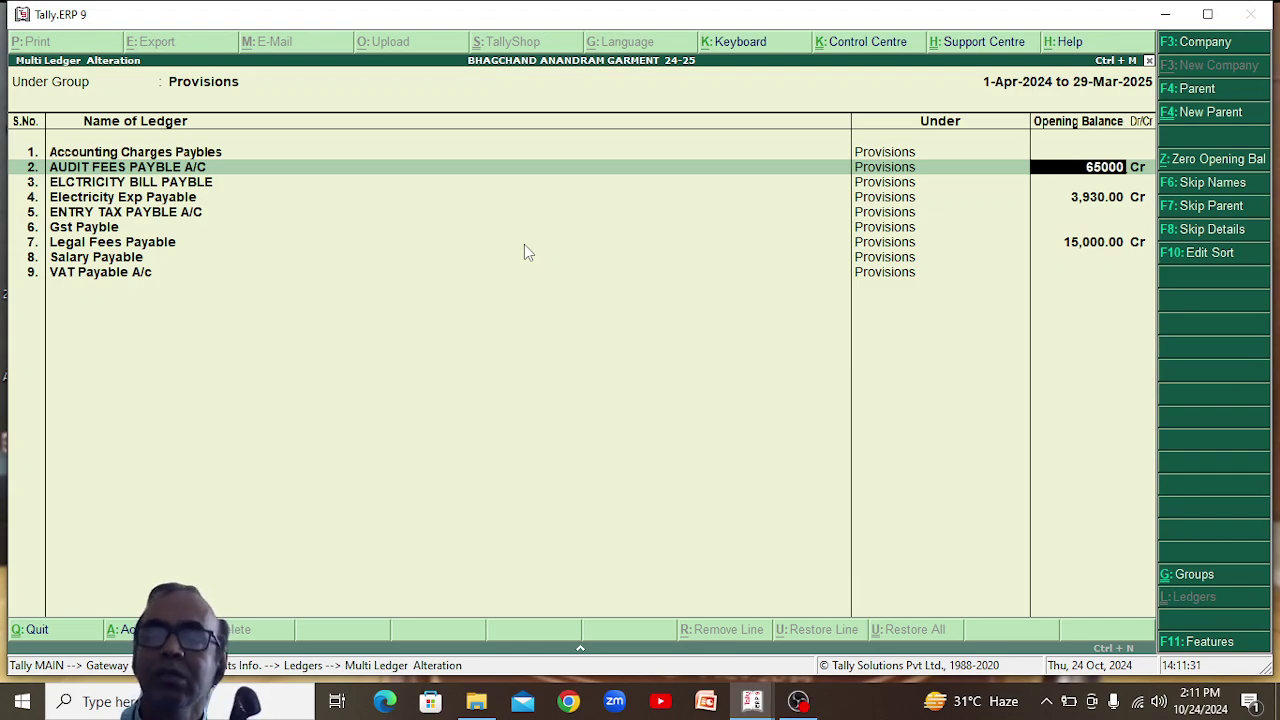
key("Return")
Set the Electricity Exp Payable opening balance to 8680 after checking it in the 23-24 Provisions summary.
key("Return")
key("alt+Tab")
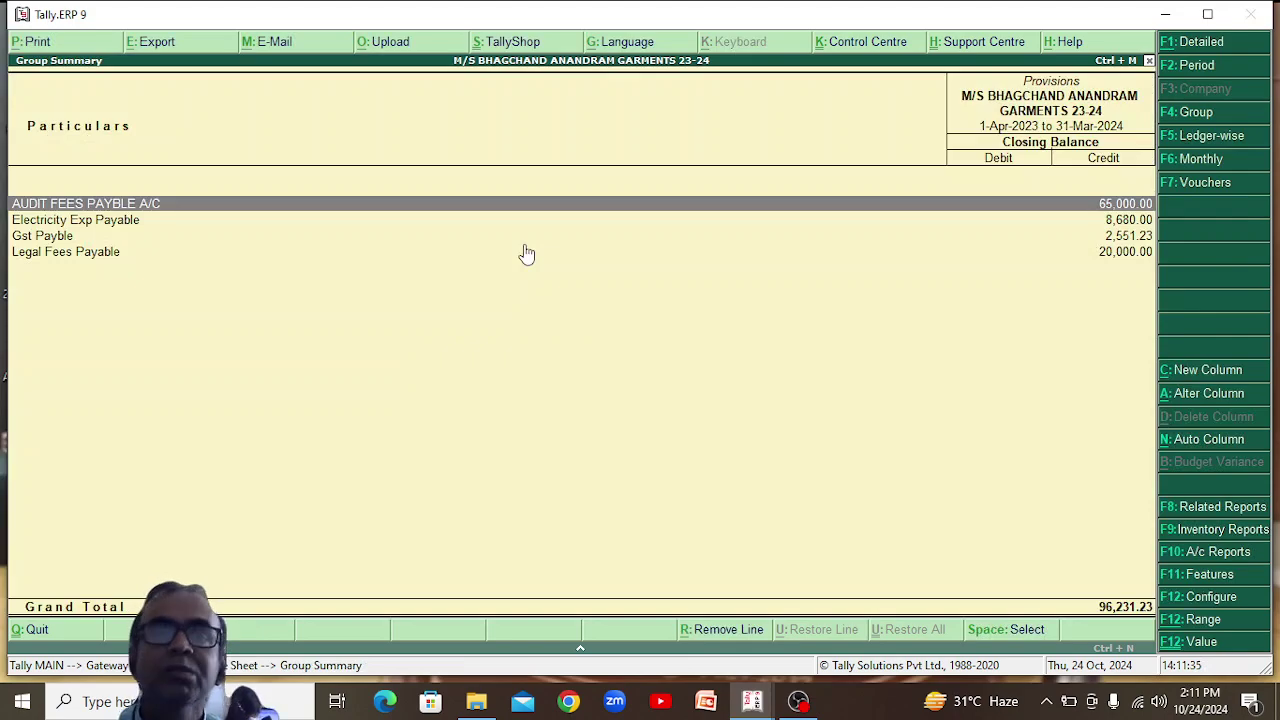
key("Down")
key("alt+Tab")
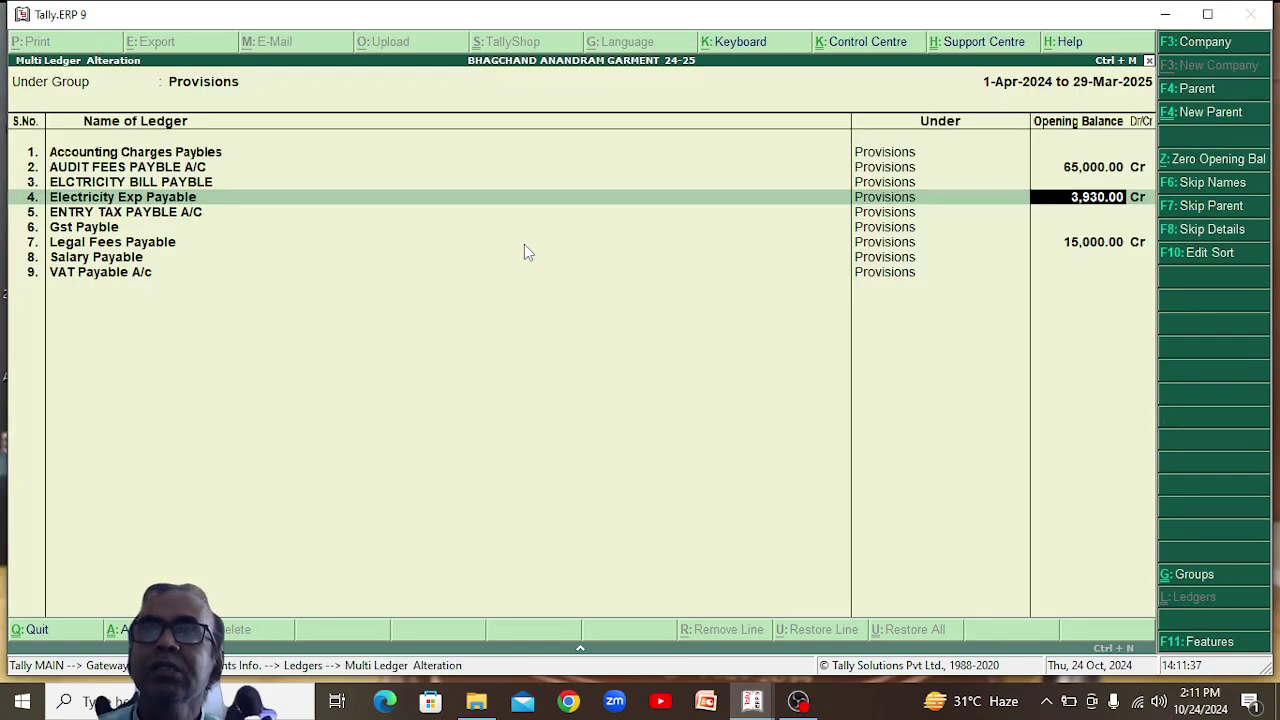
type("8680")
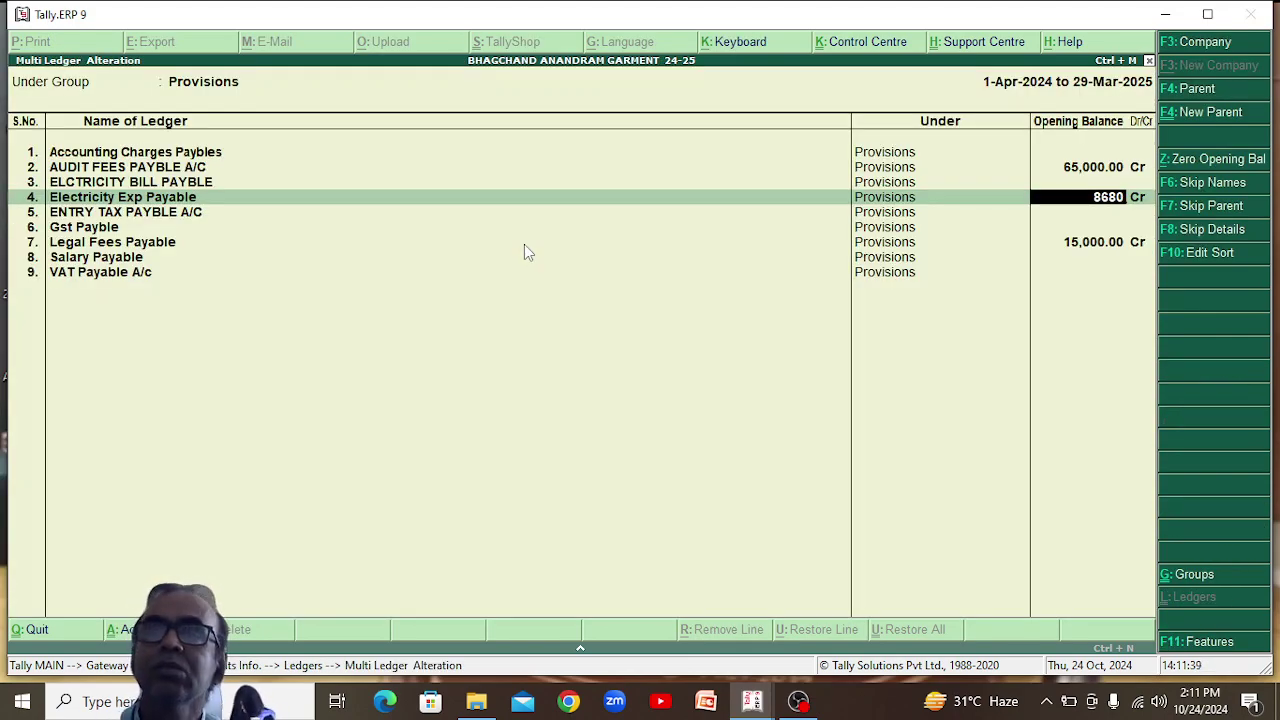
key("Return")
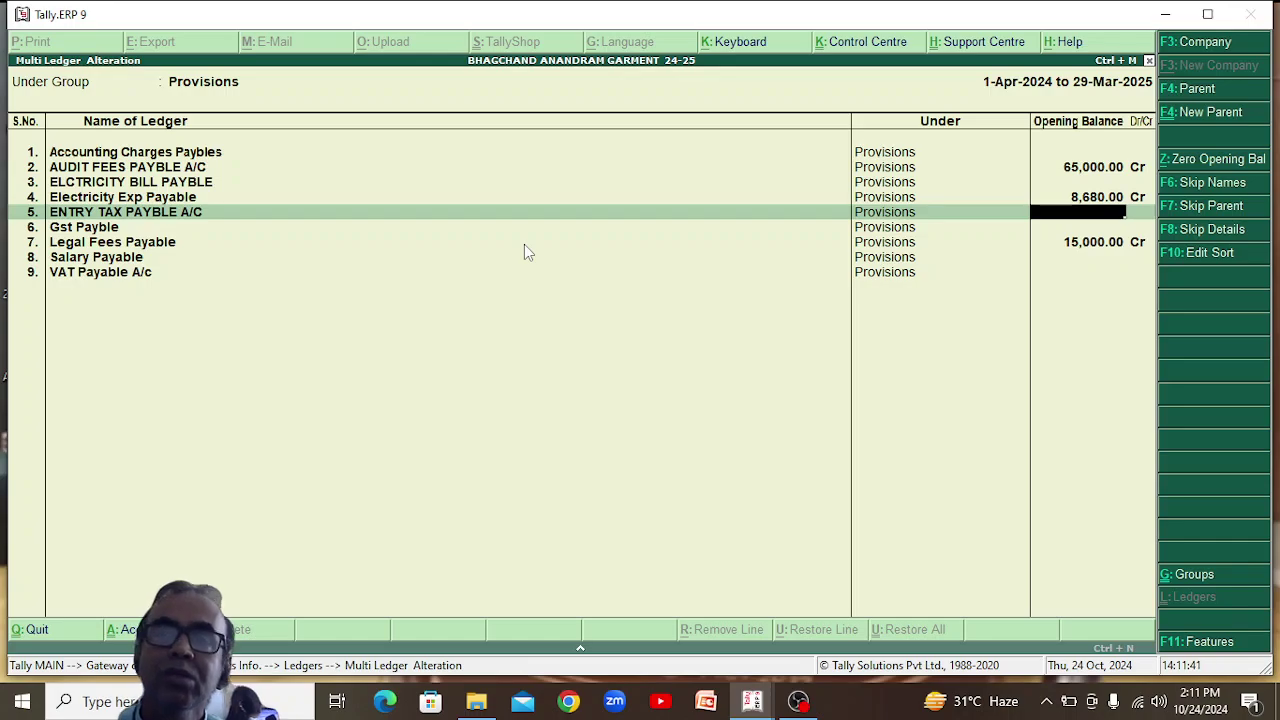
Check the Gst Payble closing figure in the 23-24 summary and enter 2551.23 as its 24-25 opening balance.
key("alt+Tab")
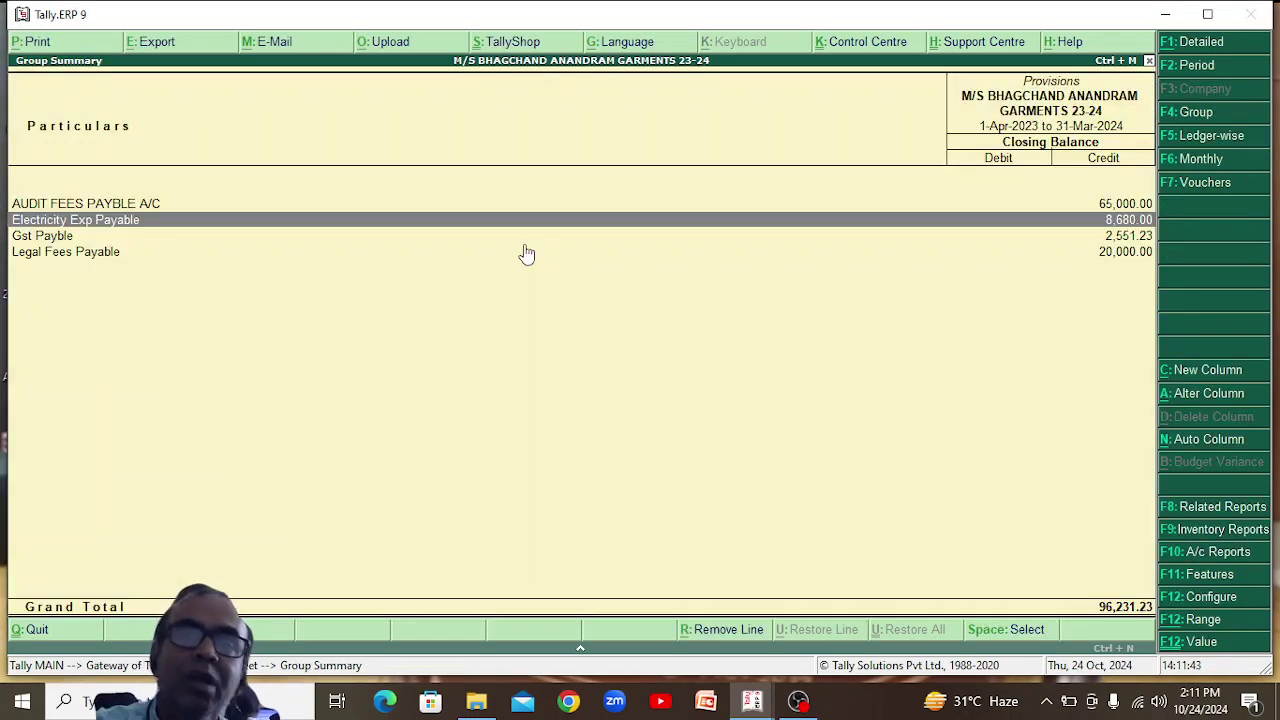
key("alt+Tab")
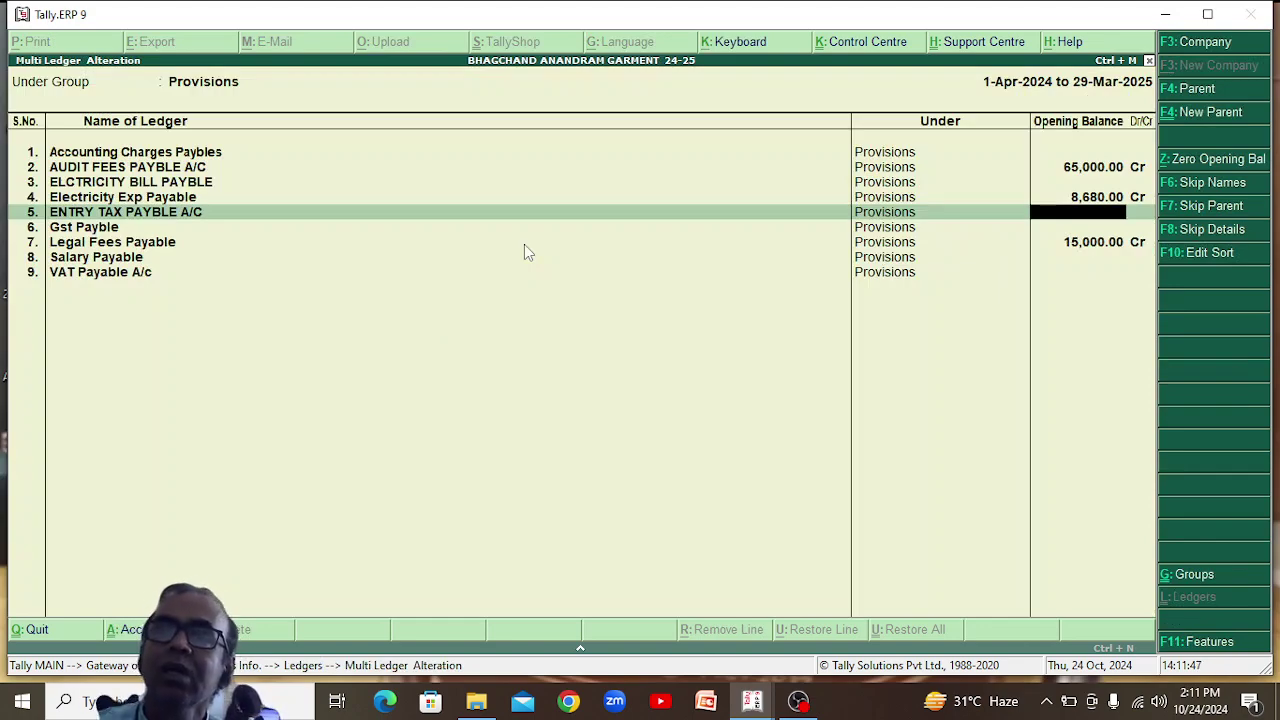
key("alt+Tab")
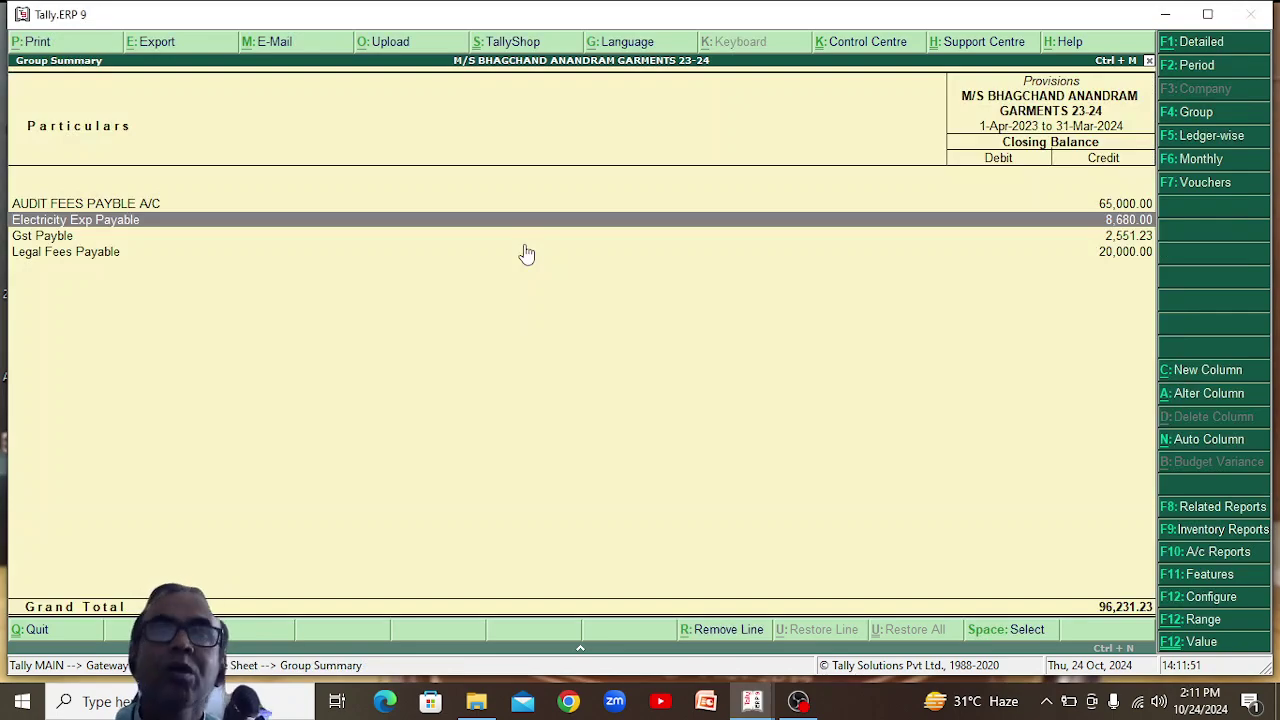
key("Down")
key("alt+Tab")
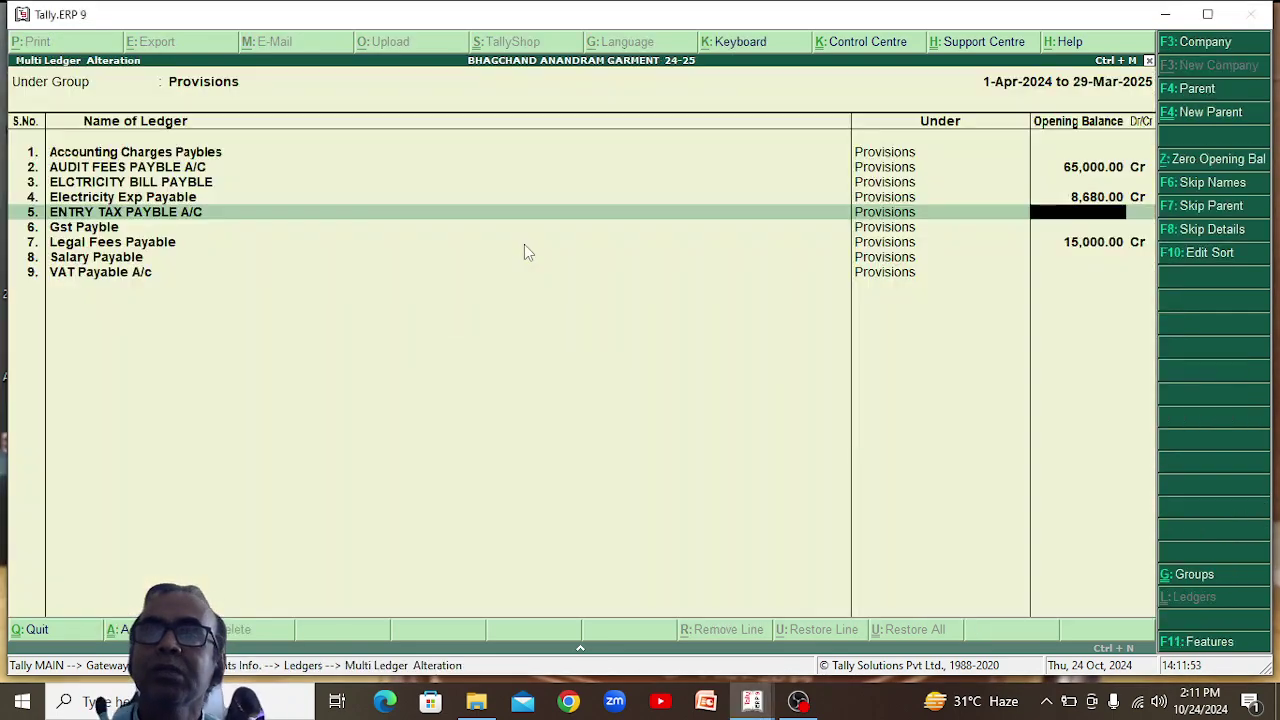
key("Down")
type("2551")
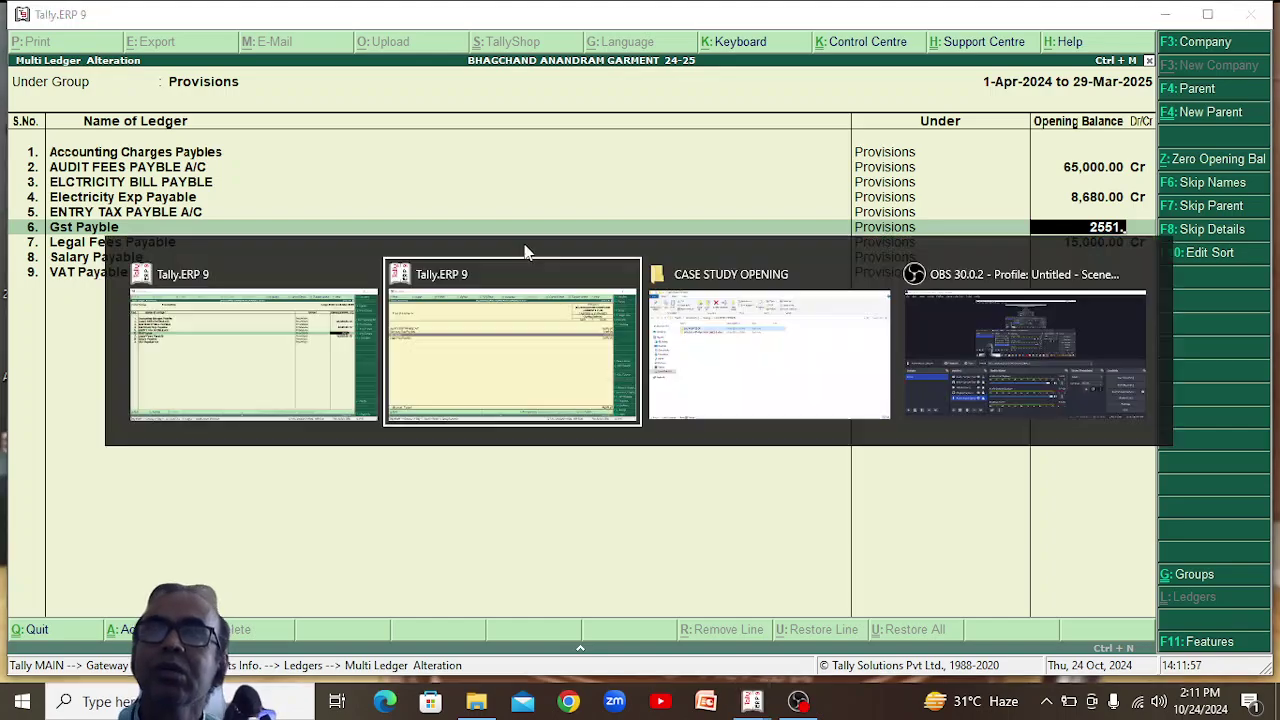
key("alt+Tab")
key("alt+Tab")
type(".23")
key("Return")
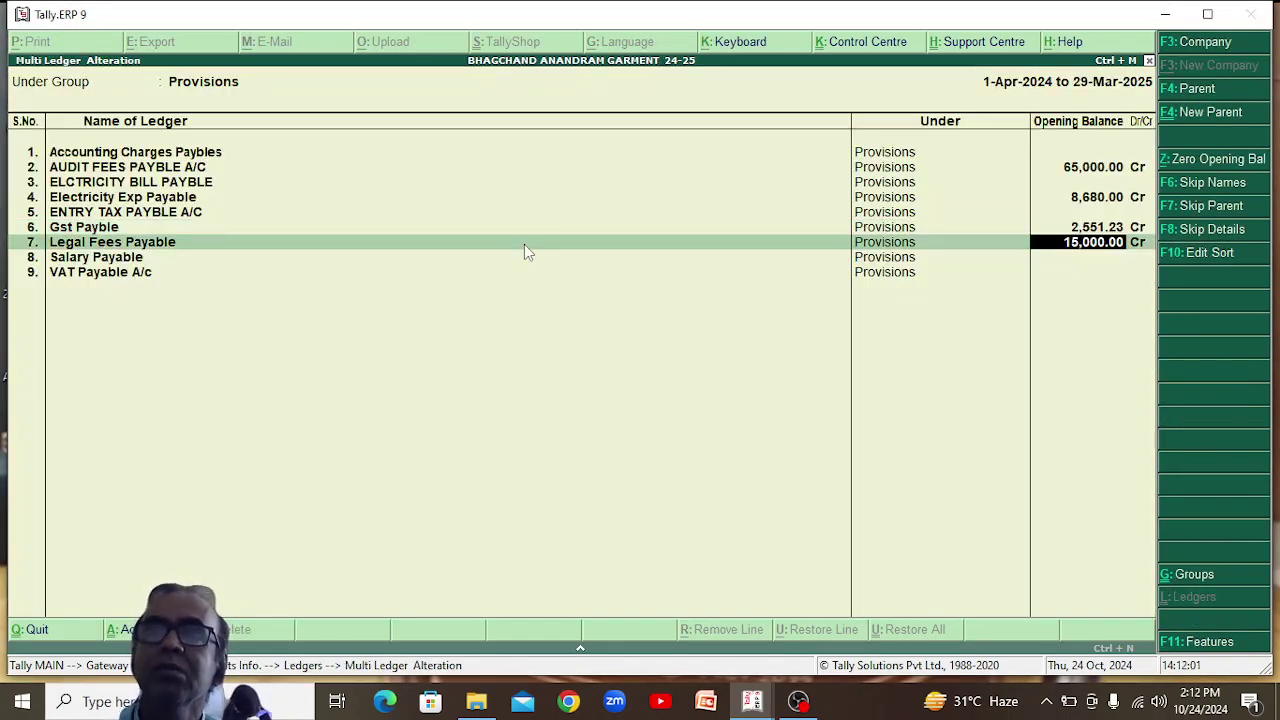
Set the Legal Fees Payable opening balance to 20,000, taken from the 23-24 Provisions summary.
key("alt+Tab")
left_click(527, 254)
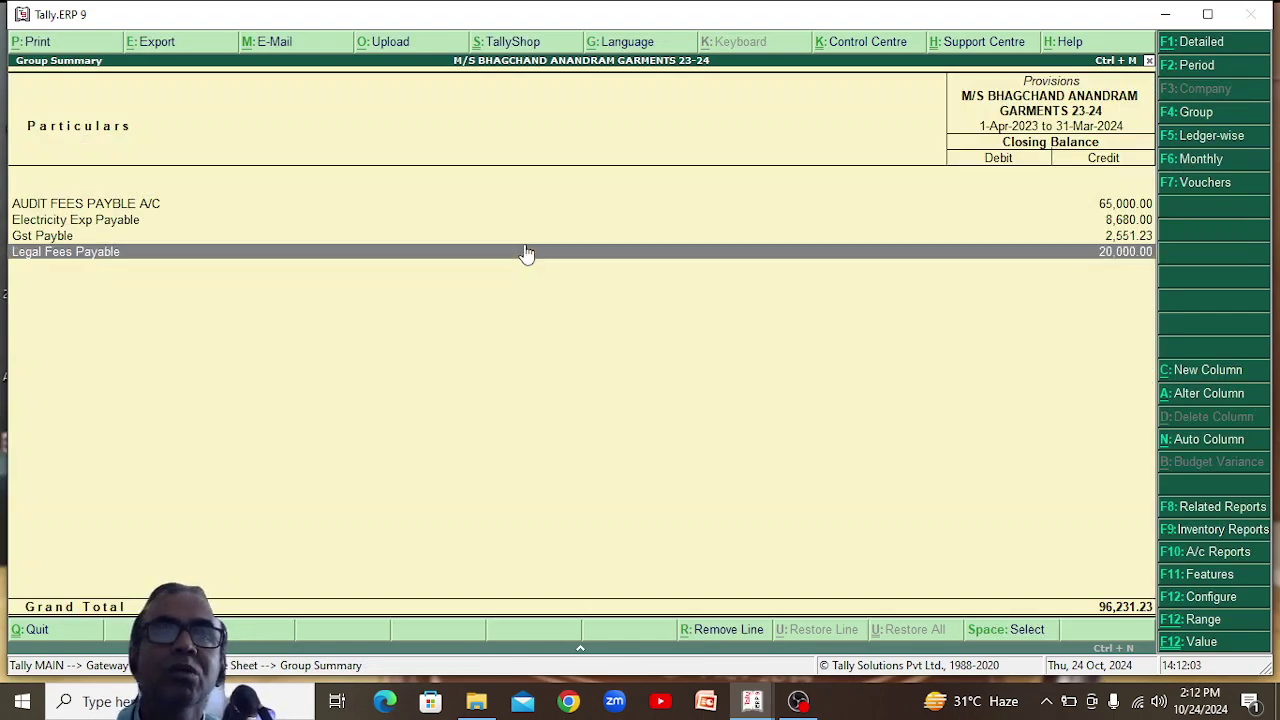
key("alt+Tab")
type("20,000")
key("Return")
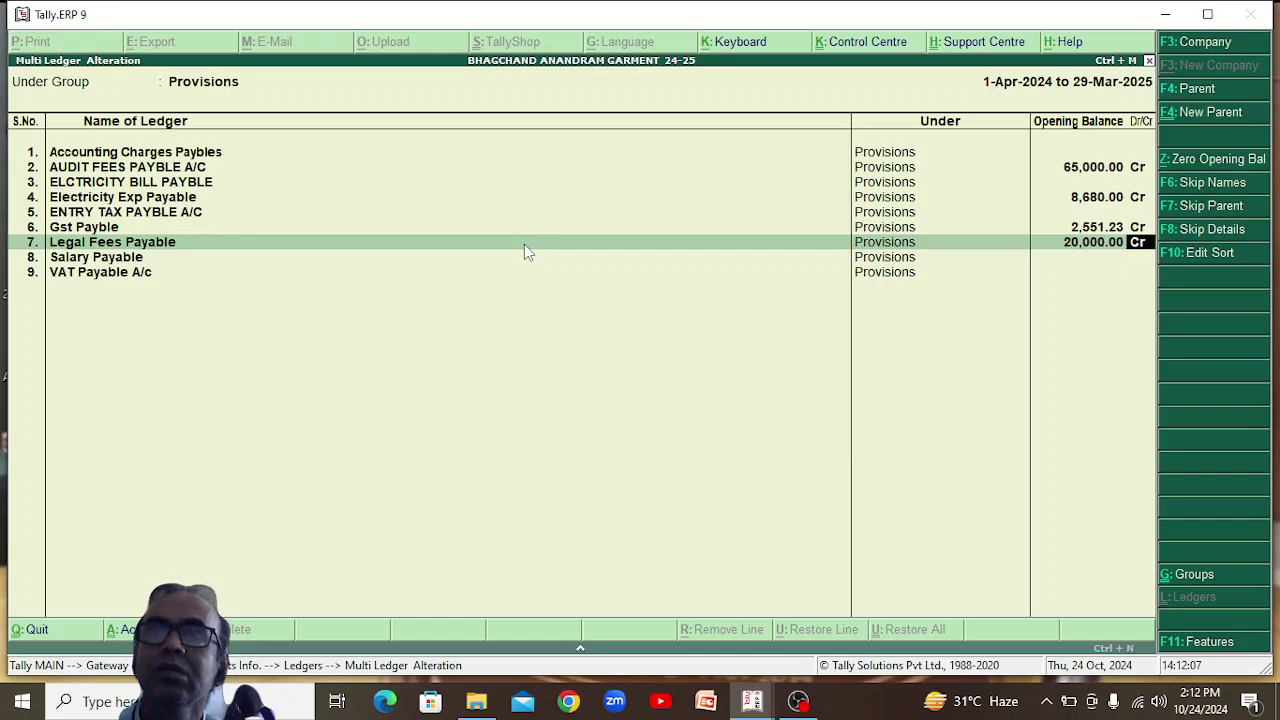
Keep Legal Fees Payable as Cr, pass the remaining ledgers unchanged and save the Provisions group's ledger alterations.
key("Return")
key("Return")
key("Return")
key("Return")
key("Return")
key("Return")
key("Return")
key("Return")
key("Return")
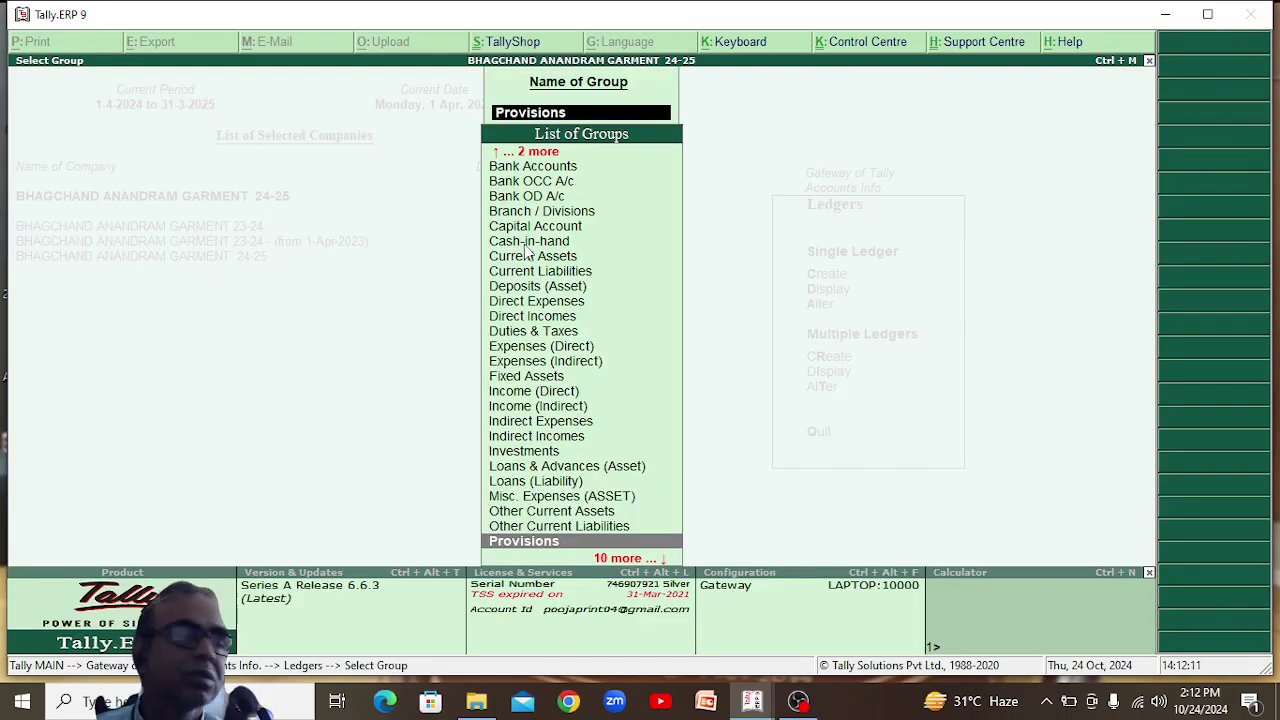
key("Return")
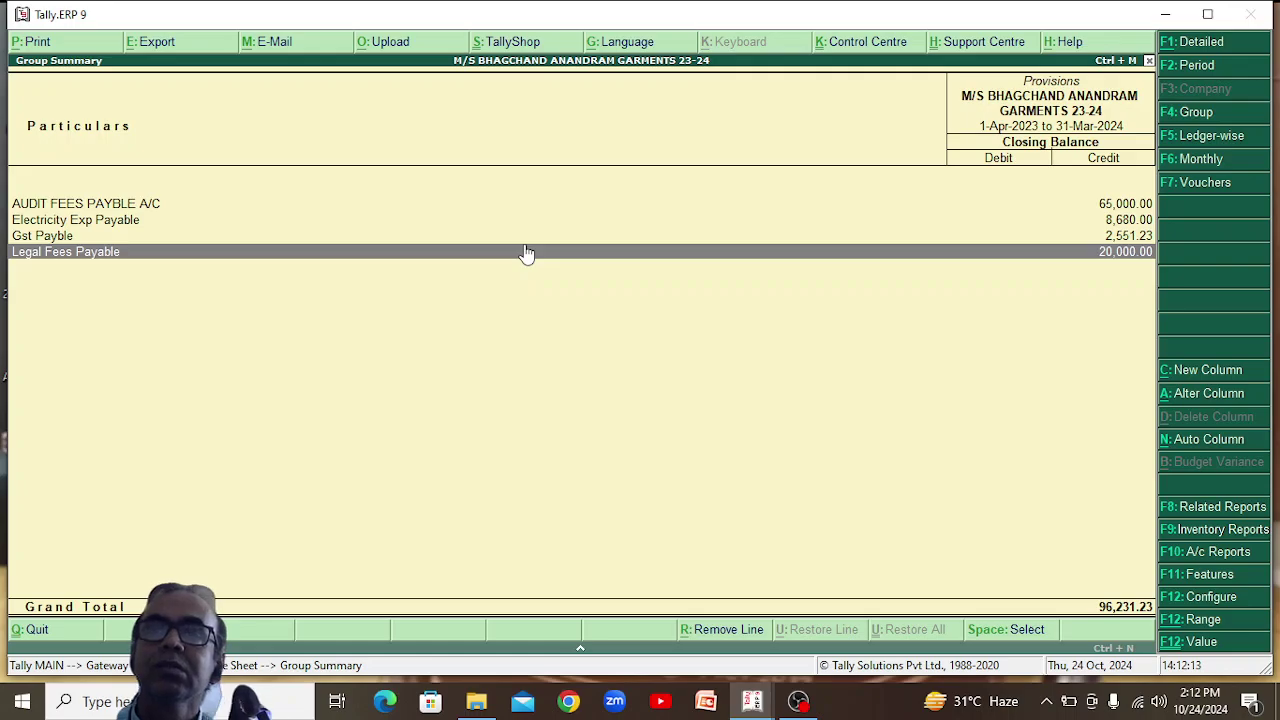
Return to the 23-24 company's Balance Sheet and open its Sundry Creditors group summary.
key("Escape")
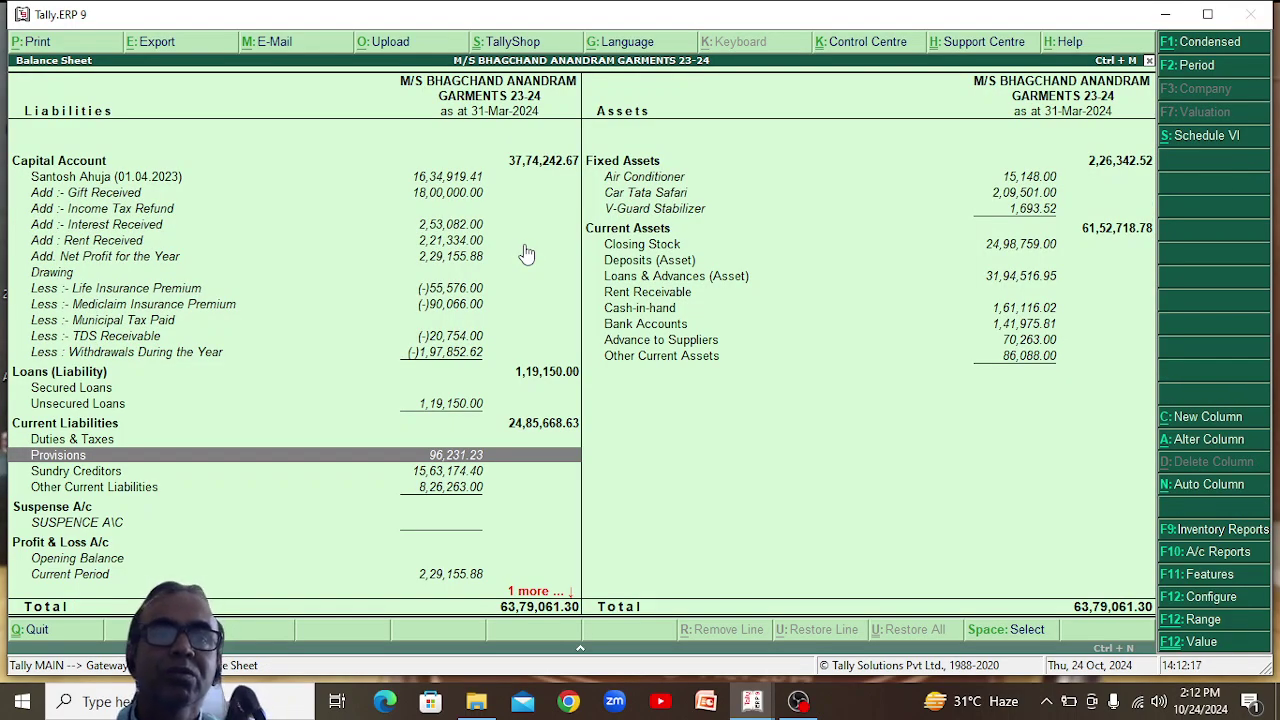
key("Escape")
key("alt+Tab")
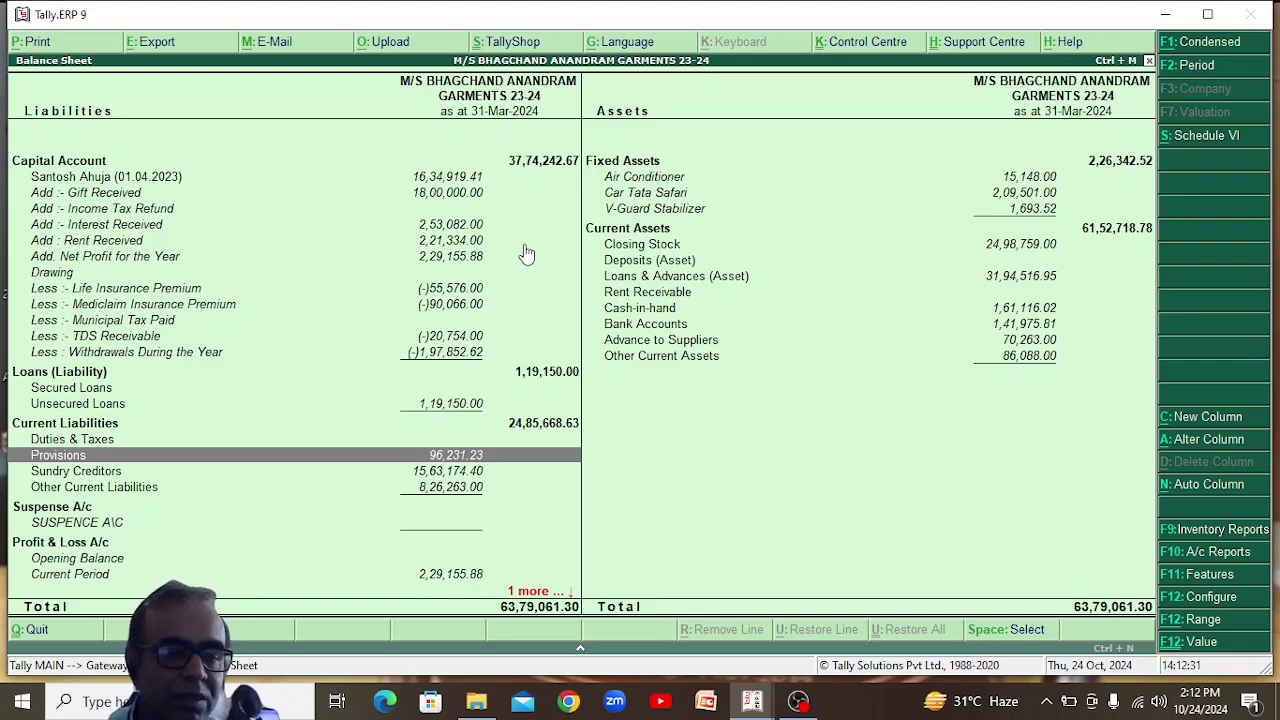
key("Escape")
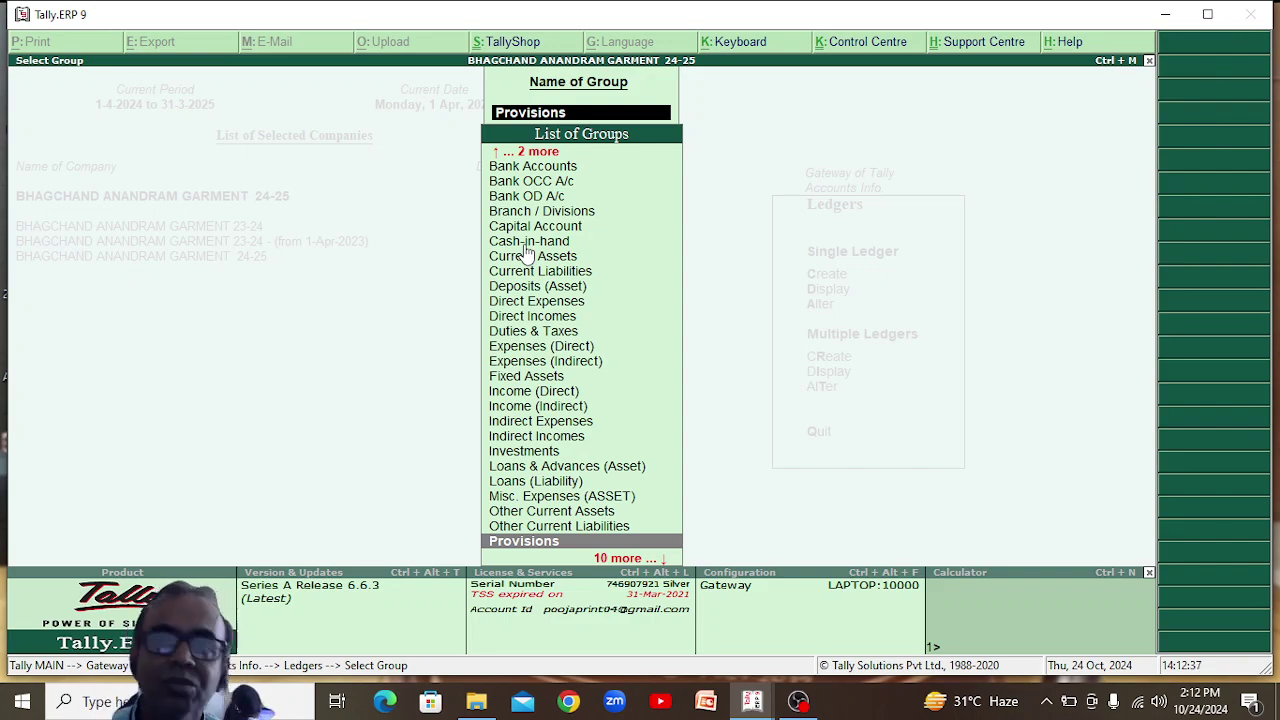
key("Escape")
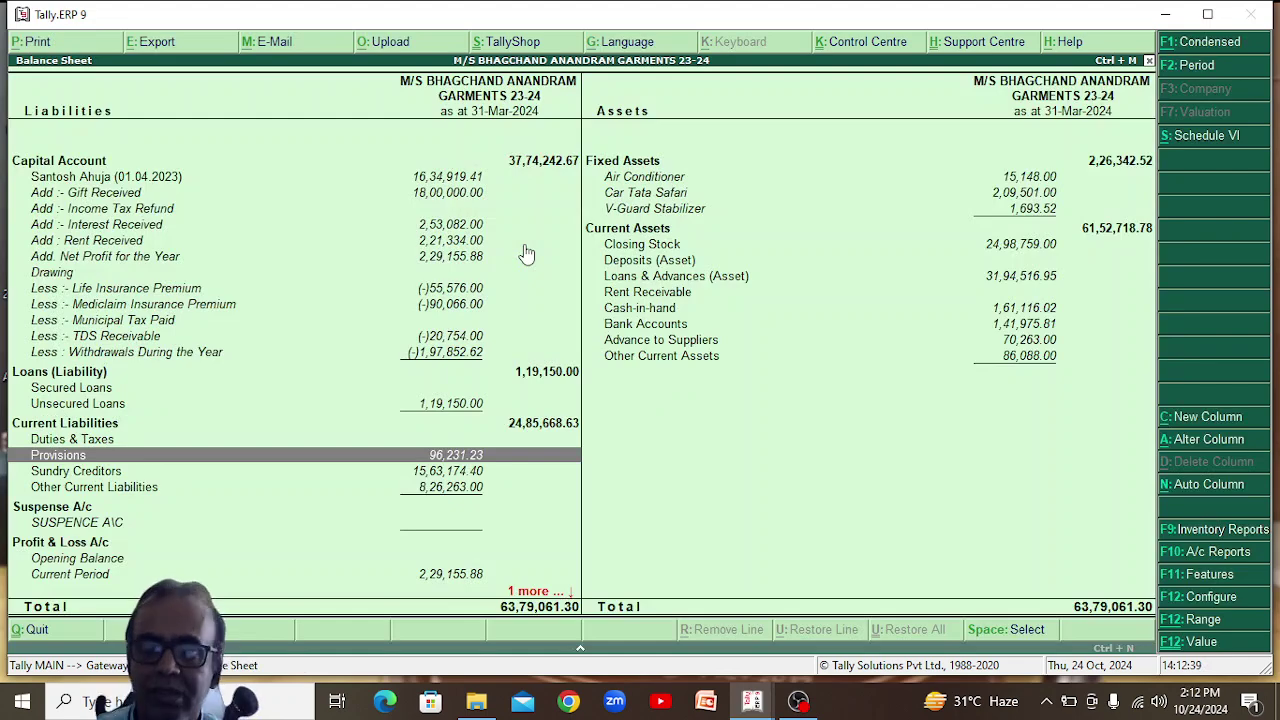
key("Down")
key("Return")
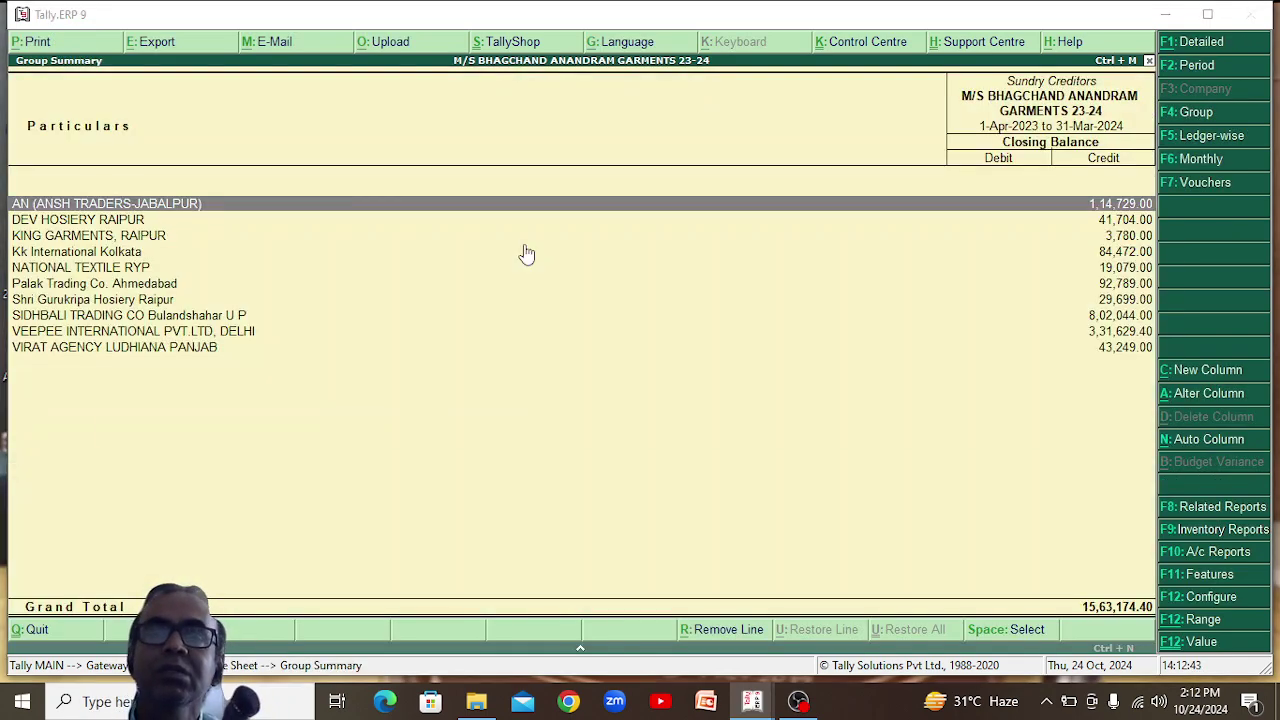
Open the 24-25 company's Sundry Creditors group for multiple-ledger alteration.
key("alt+Tab")
type("Su")
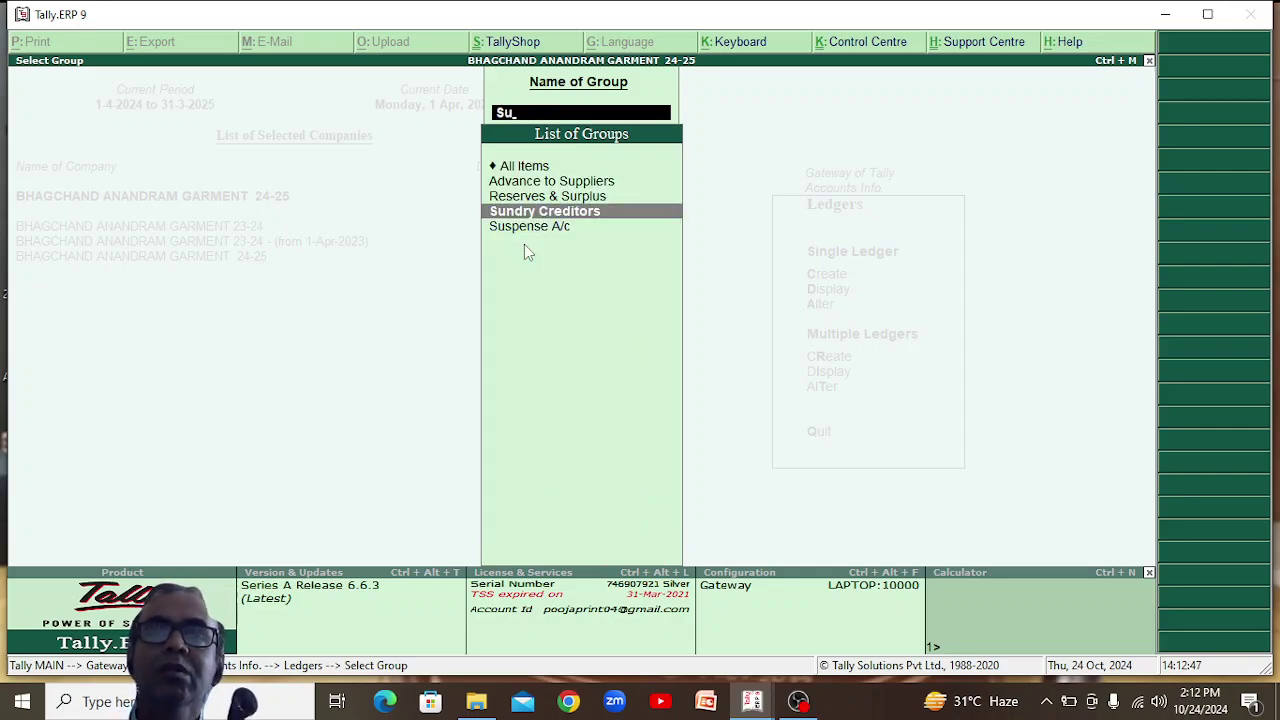
key("Return")
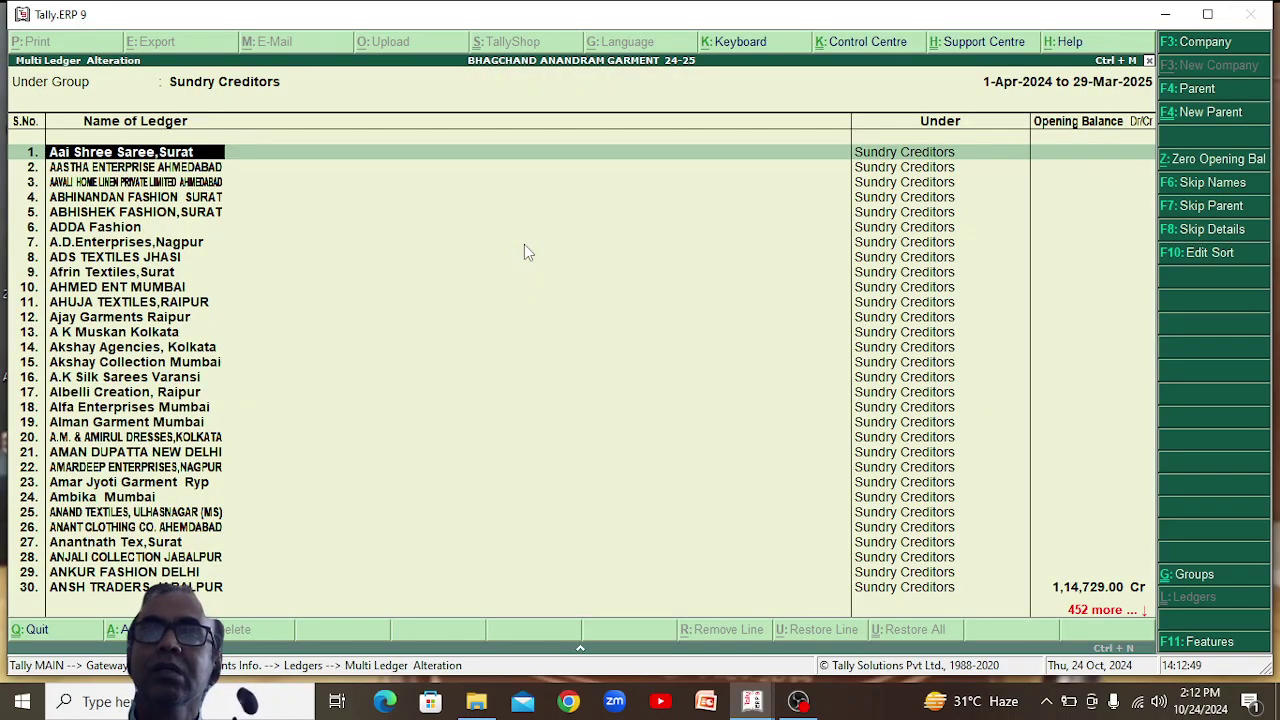
Go through the Sundry Creditors opening balances past ANSH TRADERS-JABALPUR and compare them with the 23-24 group summary.
key("Return")
key("Return")
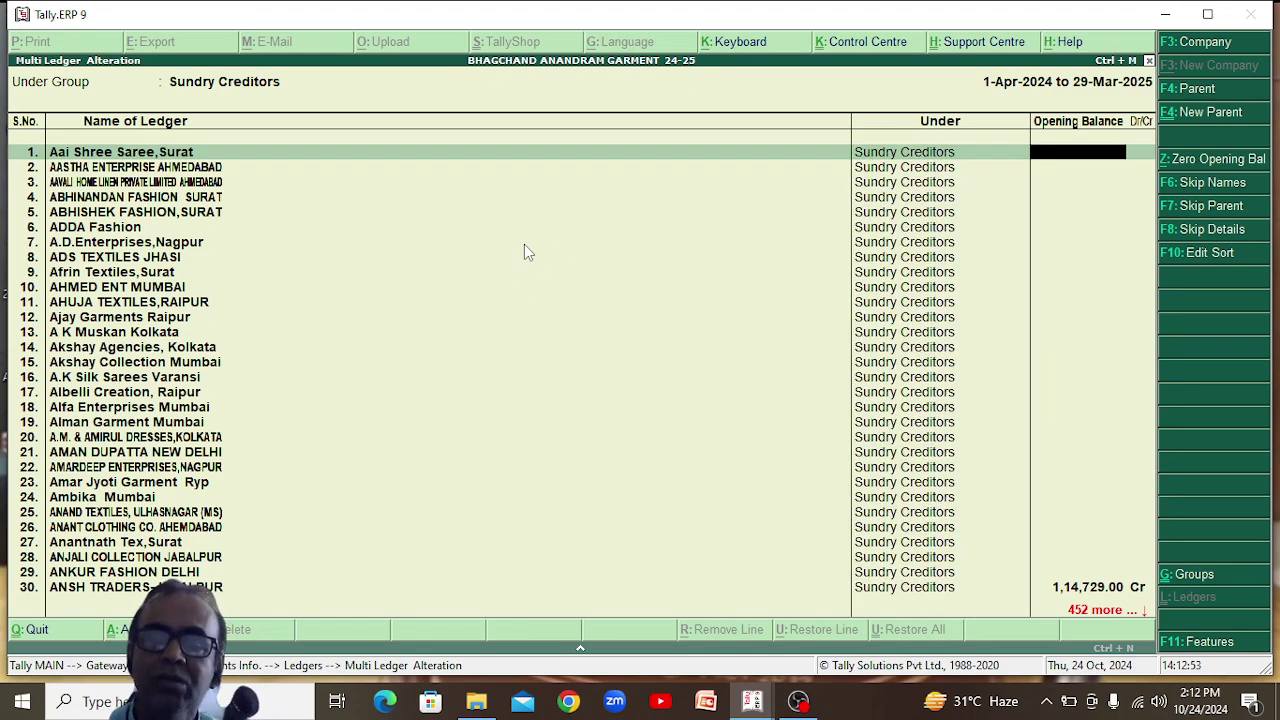
key("Down")
key("Down")
key("Down")
key("Down")
key("Down")
key("Down")
key("Down")
key("Down")
key("Down")
key("Down")
key("Down")
key("Down")
key("Down")
key("Down")
key("Down")
key("Down")
key("Down")
key("Down")
key("Down")
key("Down")
key("Down")
key("Down")
key("Down")
key("Down")
key("Down")
key("Down")
key("Down")
key("Down")
key("Down")
key("Down")
key("Down")
key("Down")
key("Down")
key("Down")
key("alt+Tab")
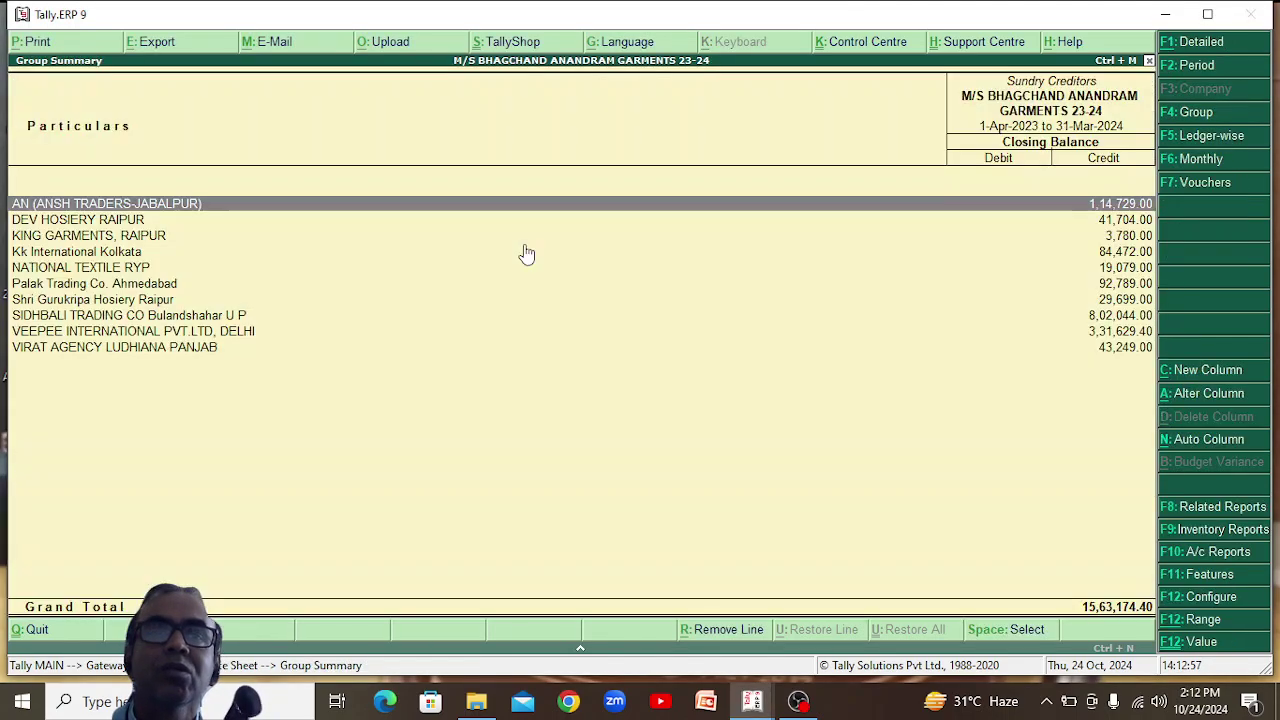
Go back to ANSH TRADERS-JABALPUR in the 24-25 Sundry Creditors ledgers and compare its opening balance with the 23-24 group summary.
key("alt+Tab")
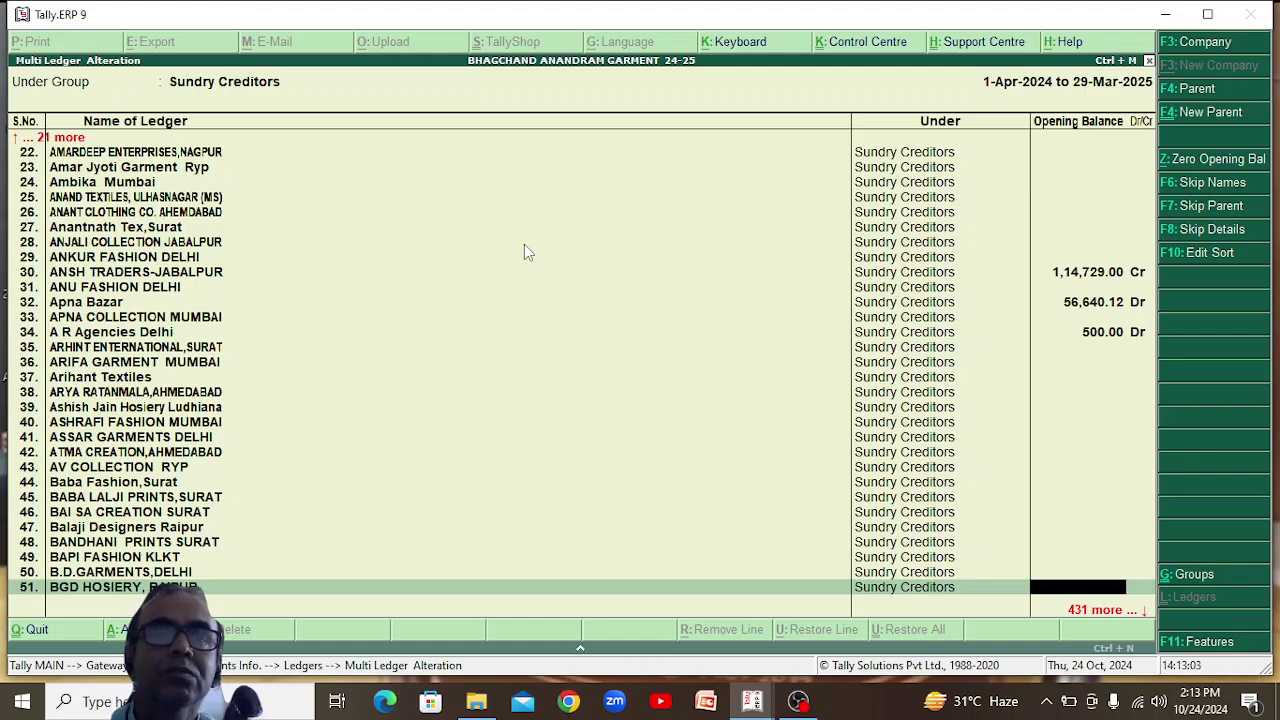
key("Up")
key("Up")
key("Up")
key("Up")
key("Up")
key("Up")
key("Up")
key("Up")
key("Up")
key("Up")
key("Up")
key("Up")
key("Up")
key("Up")
key("Up")
key("Up")
key("Up")
key("Up")
key("Up")
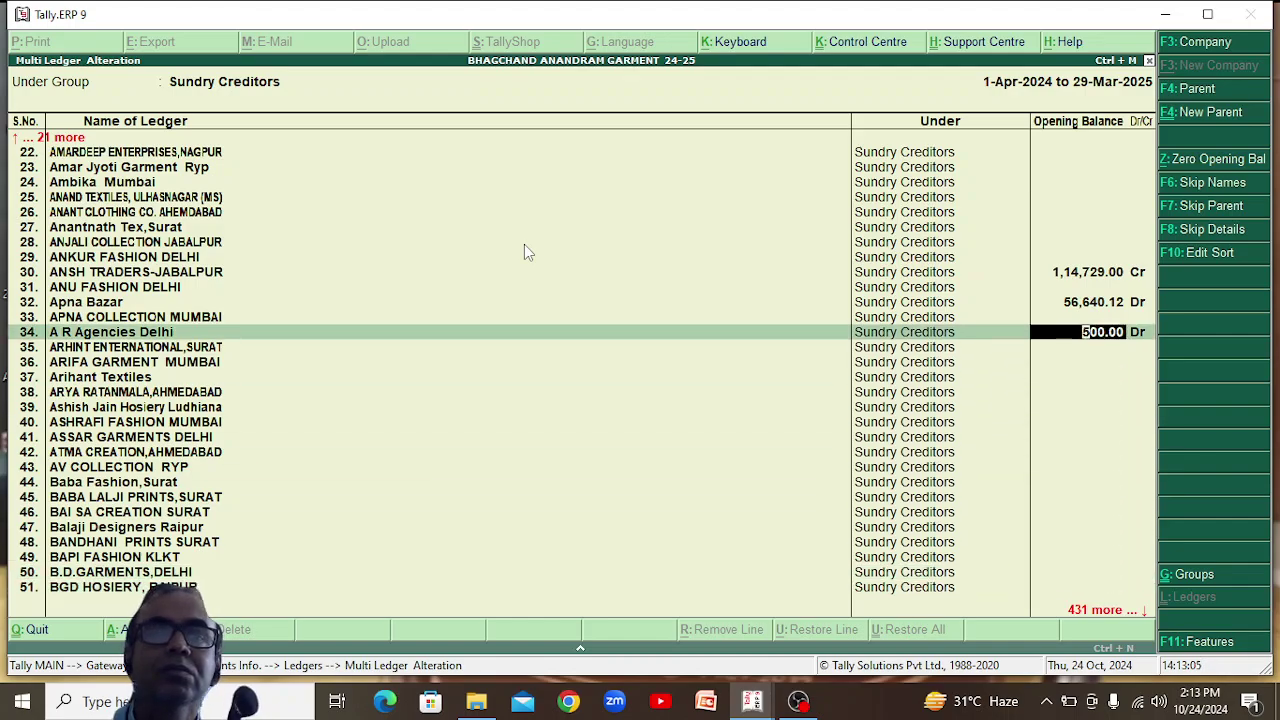
key("Up")
key("Up")
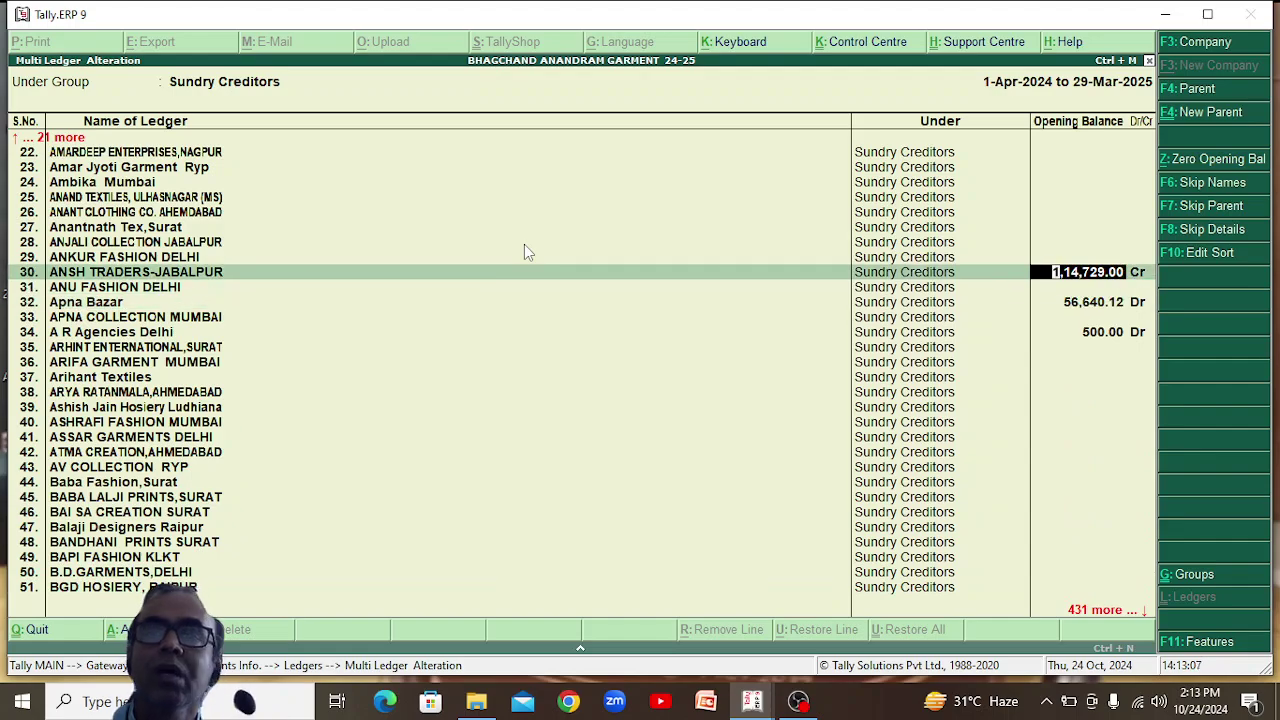
key("alt+Tab")
key("alt+Tab")
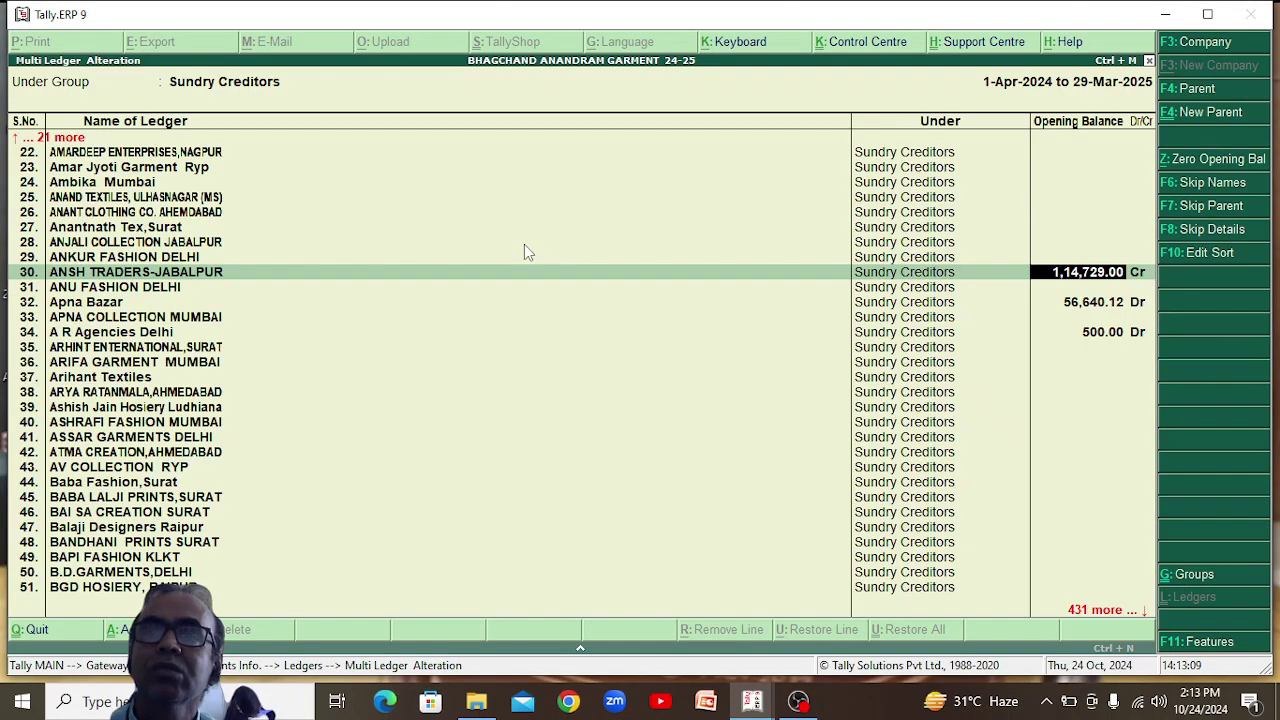
key("alt+Tab")
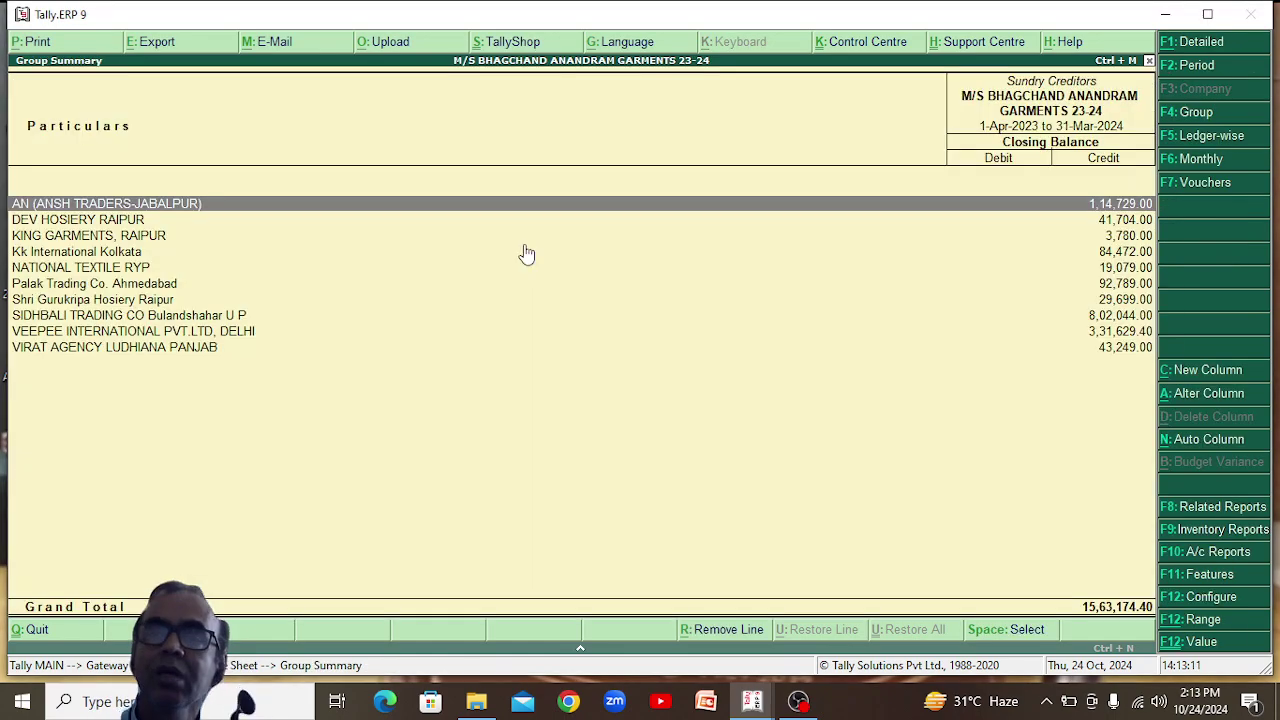
key("Down")
key("alt+Tab")
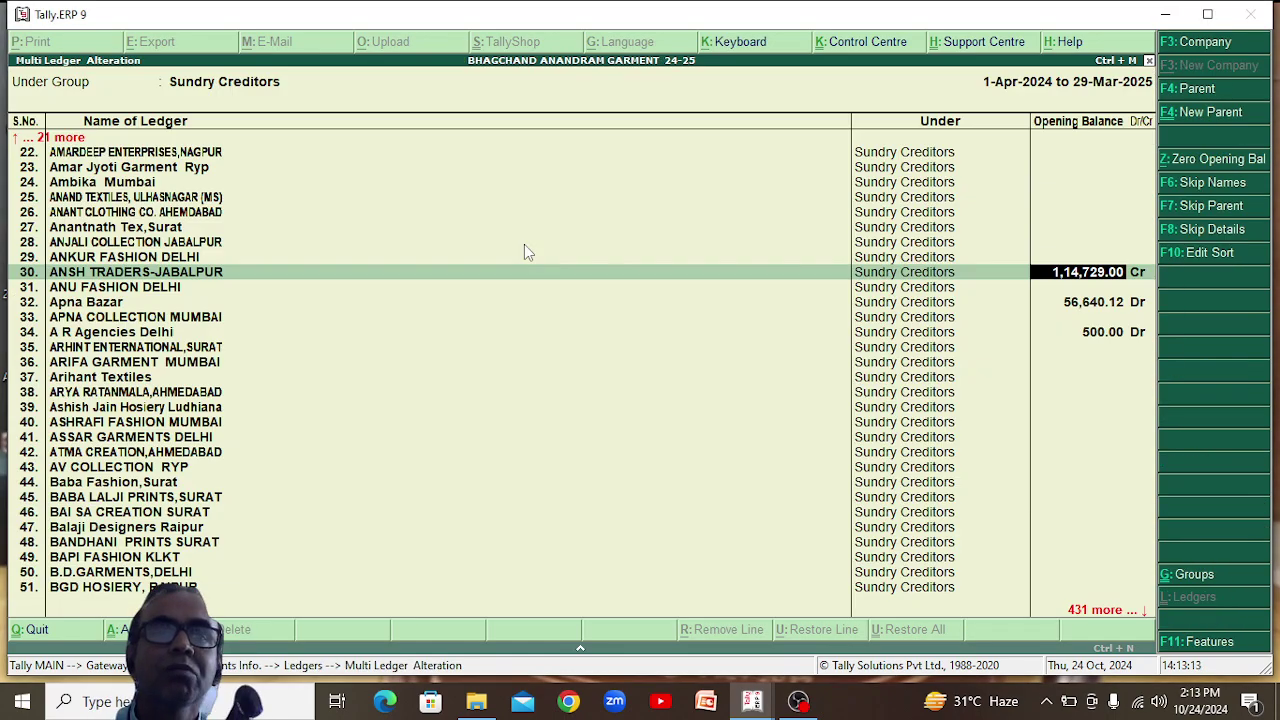
Check the 23-24 Sundry Creditors summary for Apna Bazar and set its 24-25 opening balance to 0.
key("Down")
key("Down")
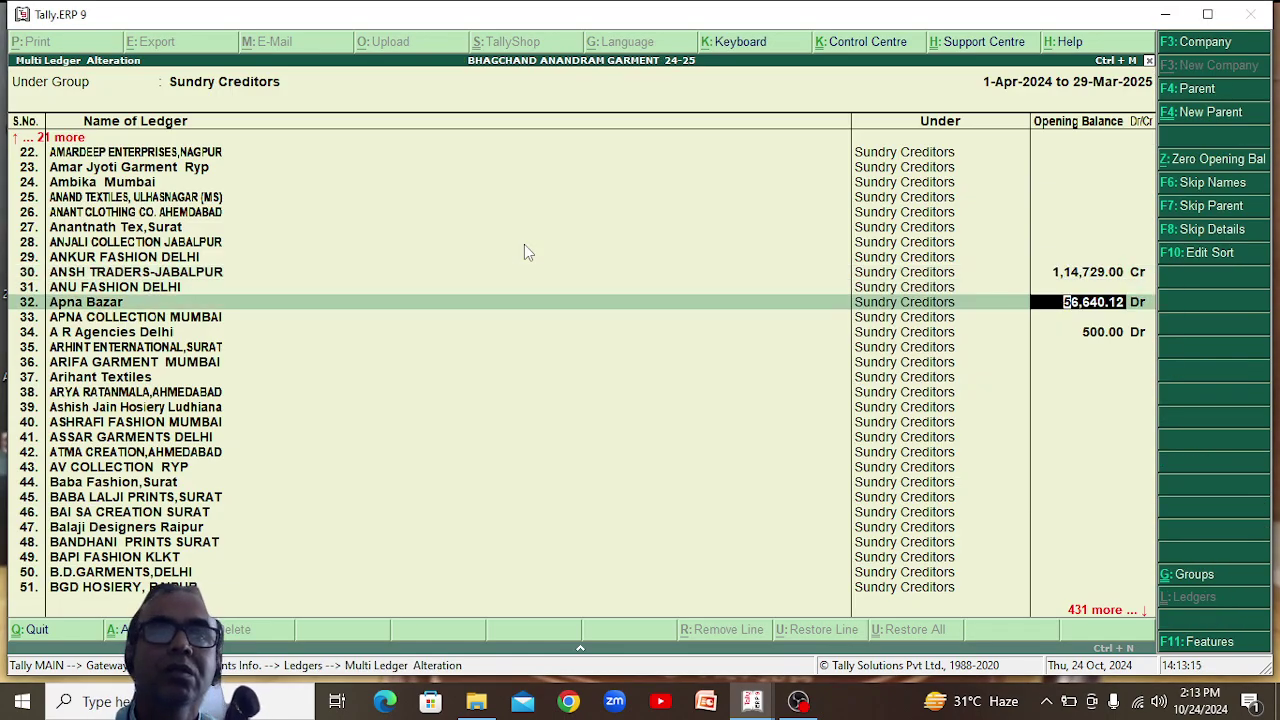
key("alt+Tab")
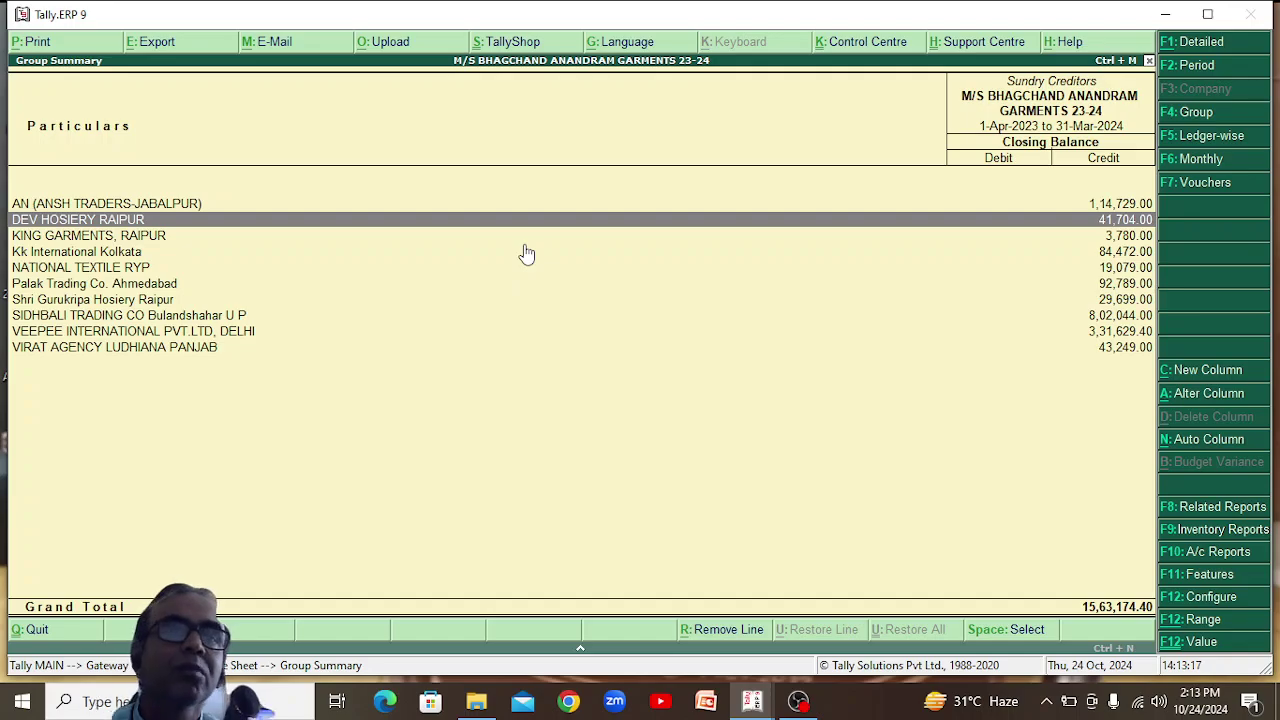
key("alt+Tab")
type("0")
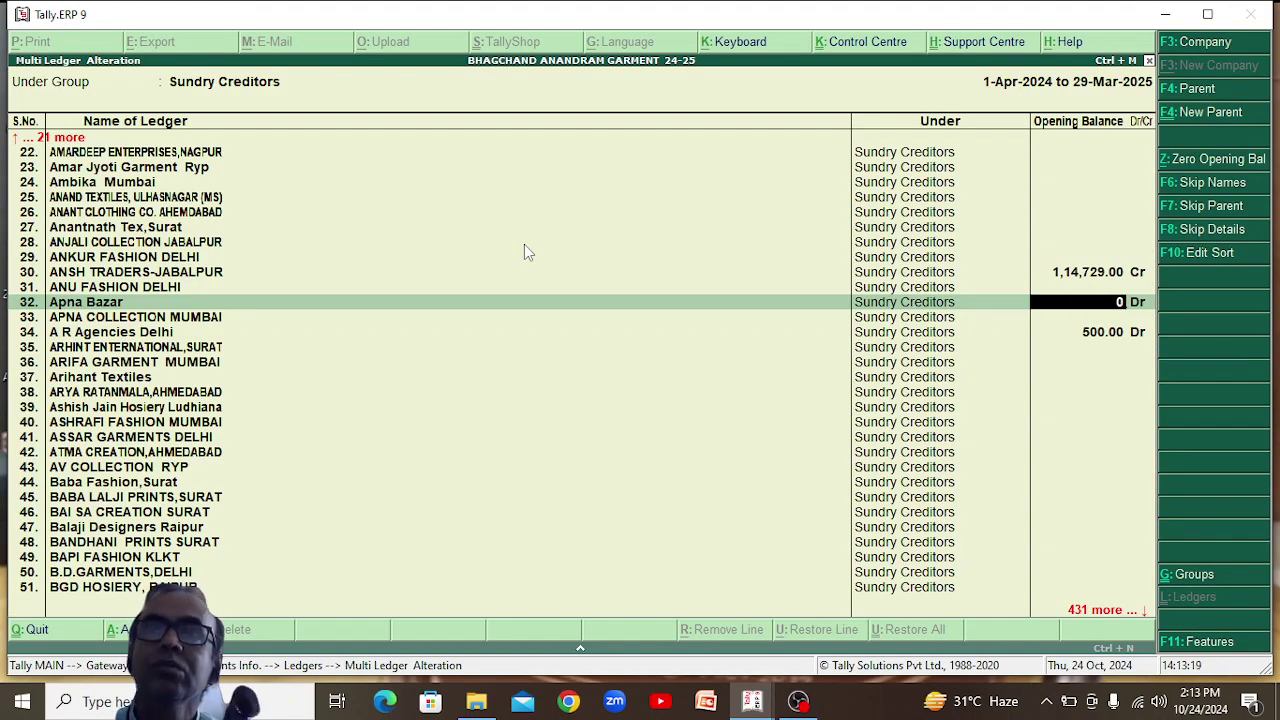
key("Down")
Check the 23-24 summary for A R Agencies Delhi and set its 24-25 opening balance to 0.
key("Down")
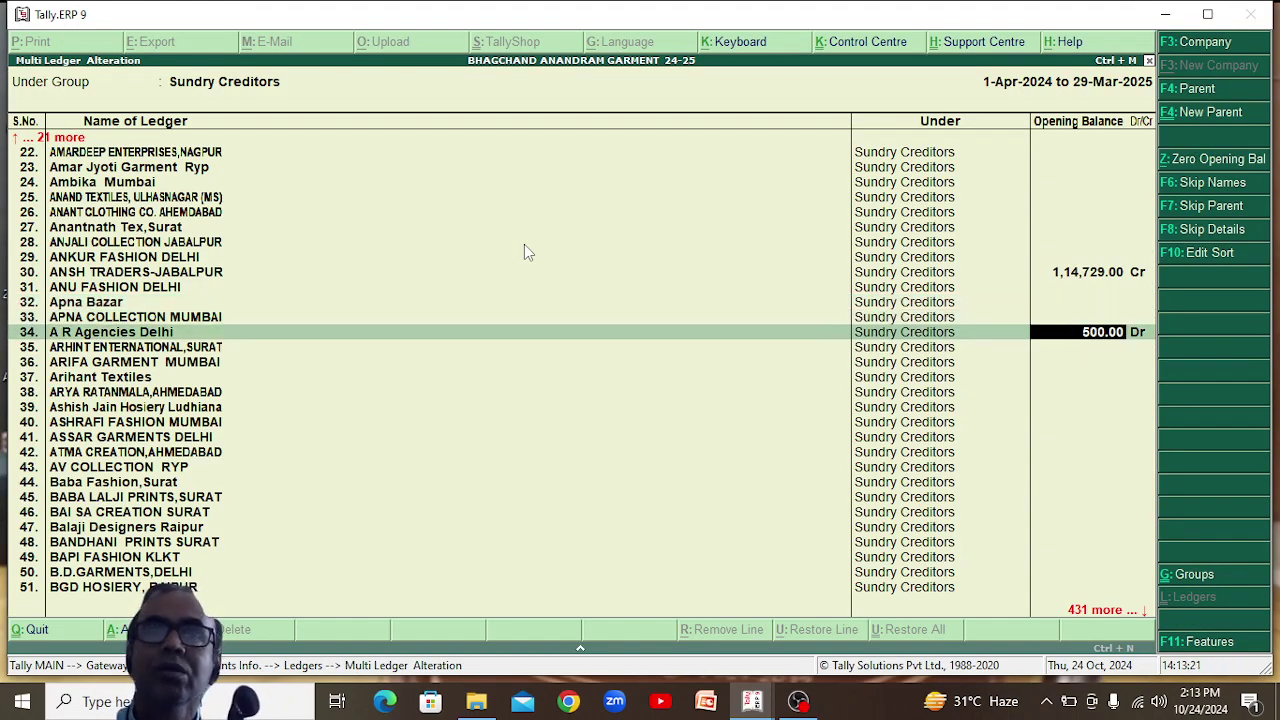
key("alt+Tab")
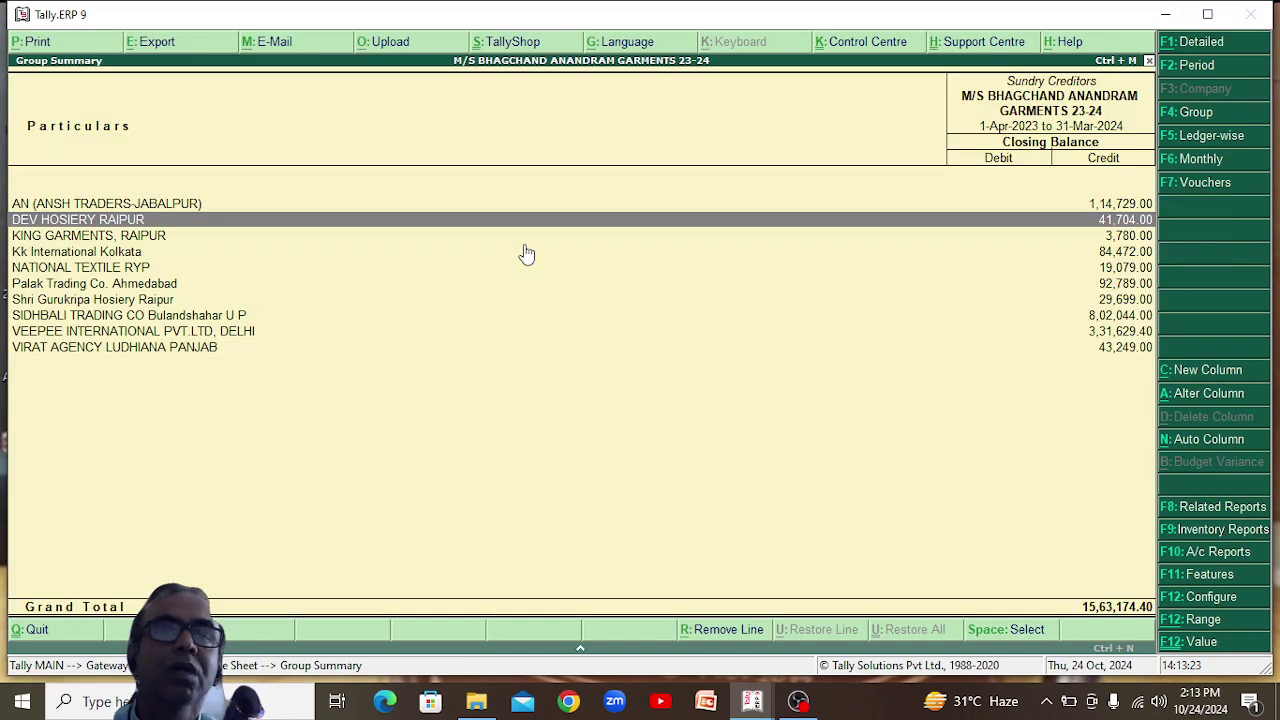
key("alt+Tab")
type("0")
key("Down")
Find DEV HOSIERY RAIPUR among the 24-25 Sundry Creditors ledgers and compare its opening balance with the 23-24 group summary.
key("Down")
key("Down")
key("Down")
key("Down")
key("Down")
key("Down")
key("Down")
key("Down")
key("Down")
key("Down")
key("Down")
key("Down")
key("Down")
key("Down")
key("Down")
key("Down")
key("Down")
key("Down")
key("Down")
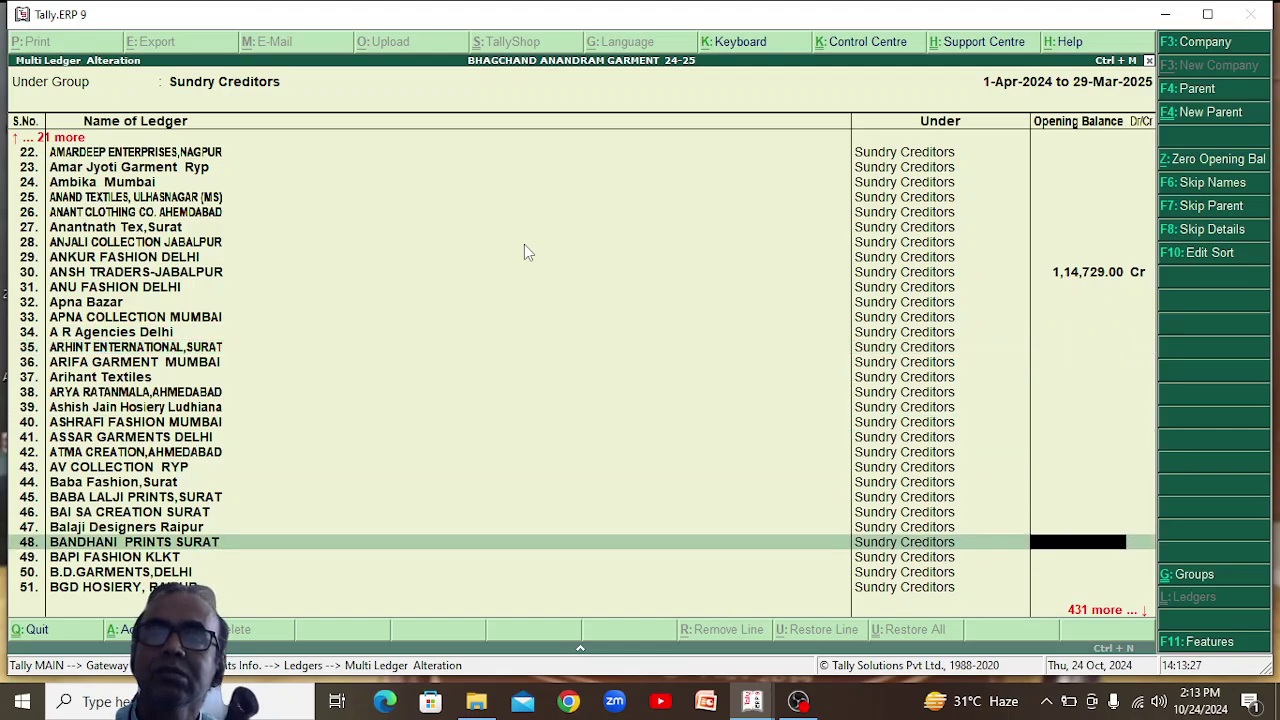
key("Down")
key("Down")
key("Down")
key("Down")
key("Down")
key("Down")
key("Down")
key("Down")
key("Down")
key("Down")
key("Down")
key("Down")
key("Down")
key("Down")
key("Down")
key("Down")
key("Down")
key("Down")
key("Down")
key("Down")
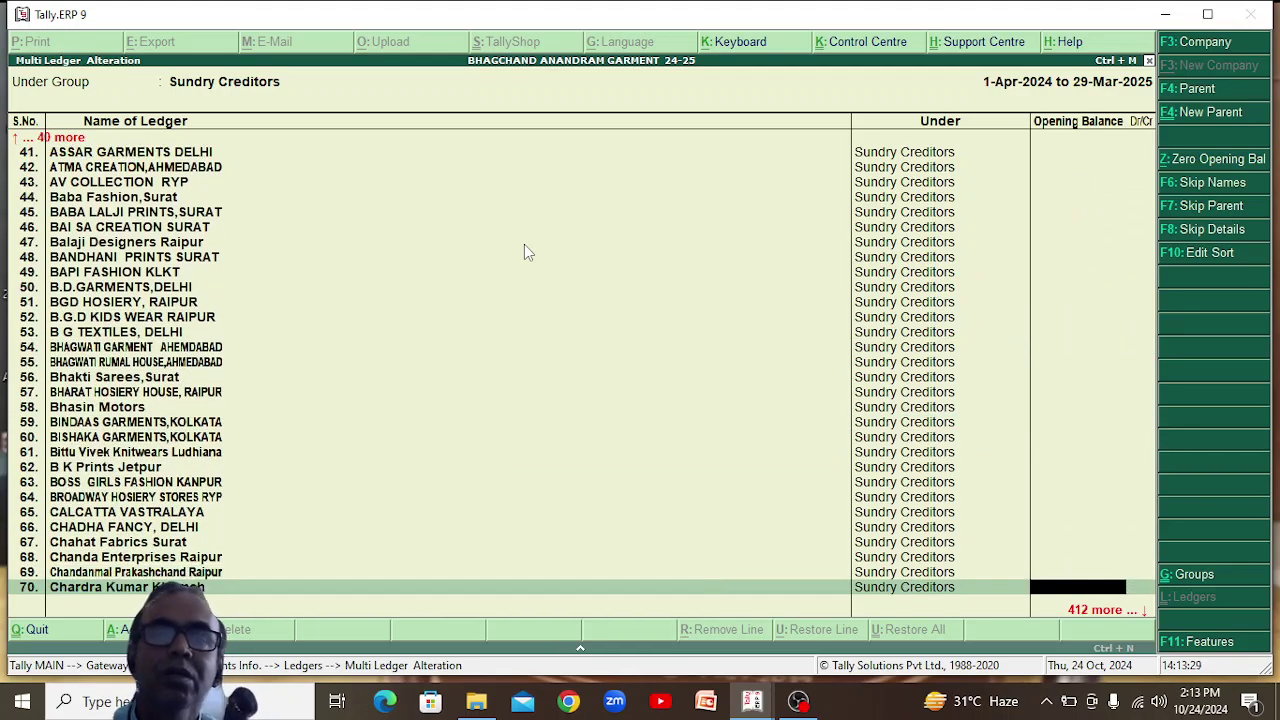
key("Up")
key("Up")
key("Up")
key("Up")
key("Up")
key("Up")
key("Up")
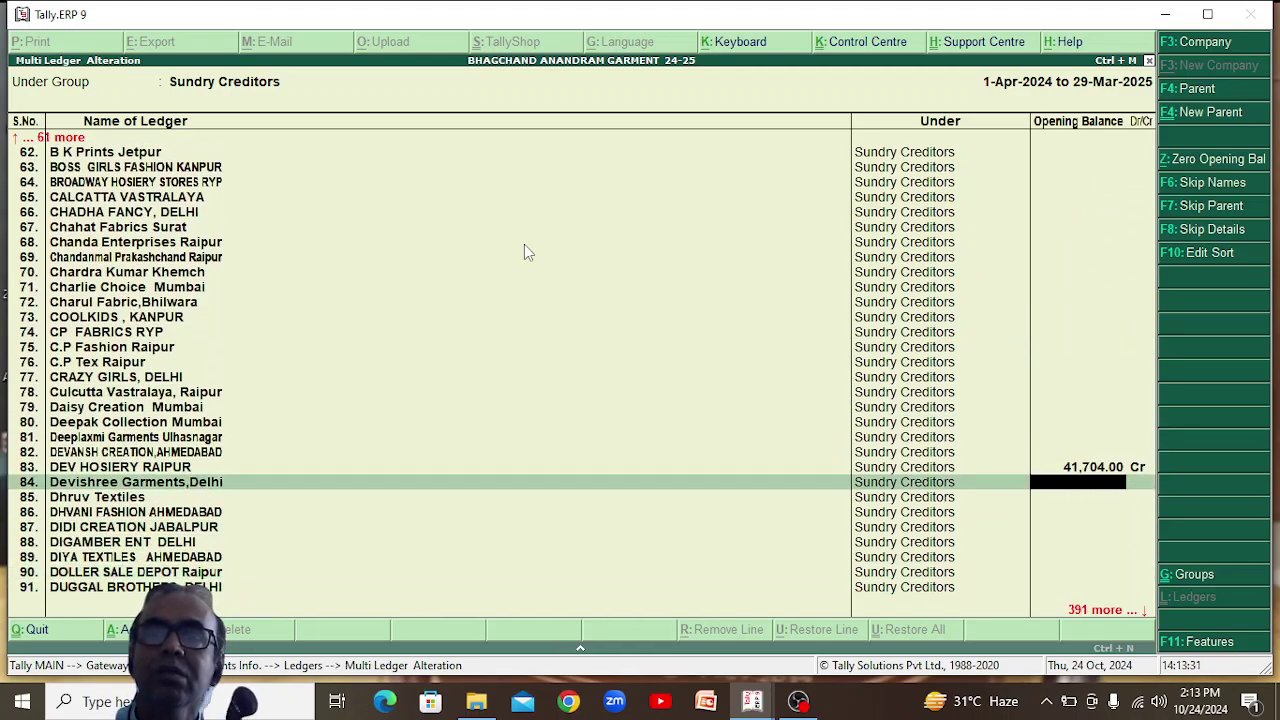
key("alt+Tab")
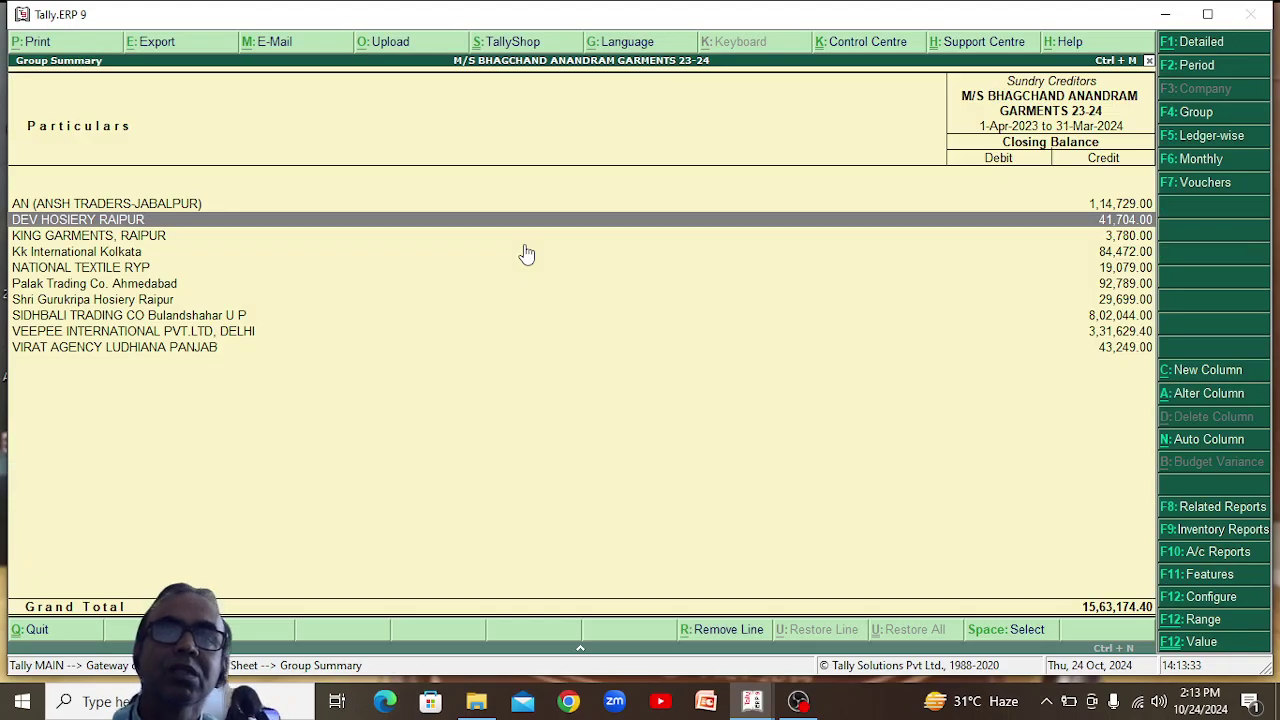
key("alt+Tab")
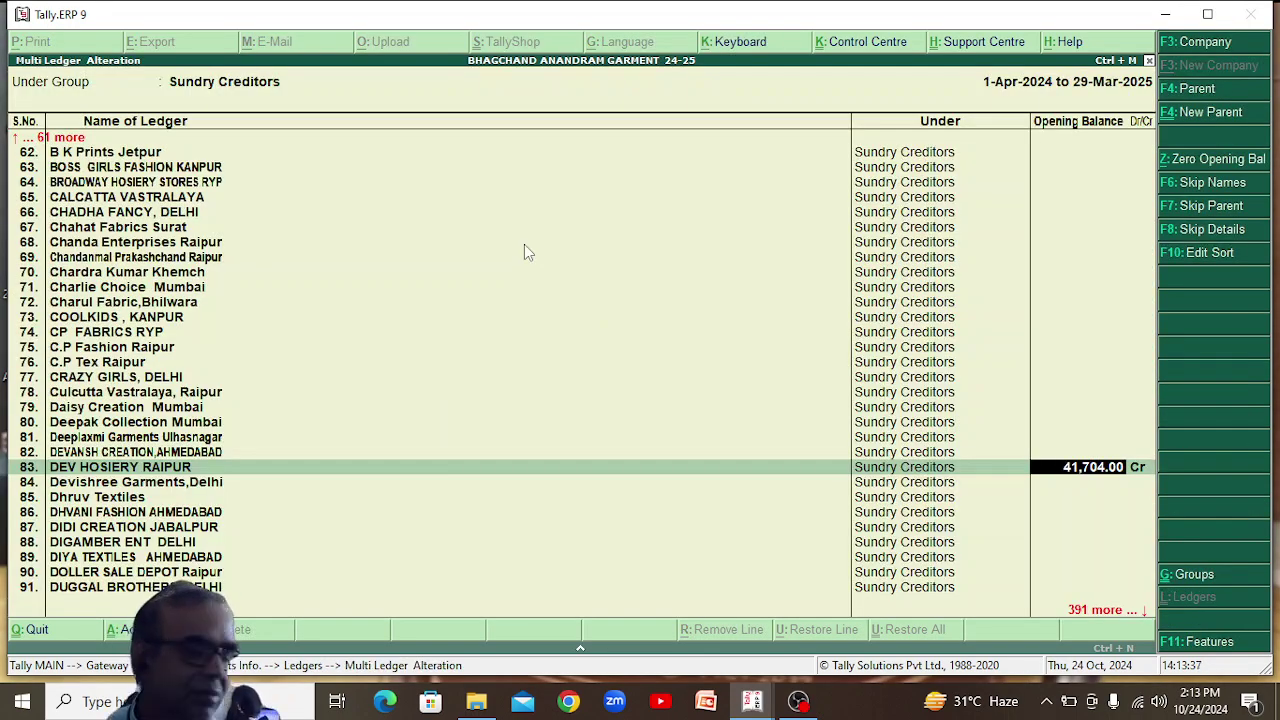
Go through the Sundry Creditors ledgers after DEV HOSIERY RAIPUR to the next one with an opening balance, GARIMA FASHION KOLKATA.
key("Down")
key("Down")
key("Down")
key("Down")
key("Down")
key("Down")
key("Down")
key("Down")
key("Down")
key("Down")
key("Down")
key("Down")
key("Down")
key("Down")
key("Down")
key("Down")
key("Down")
key("Down")
key("Down")
key("Down")
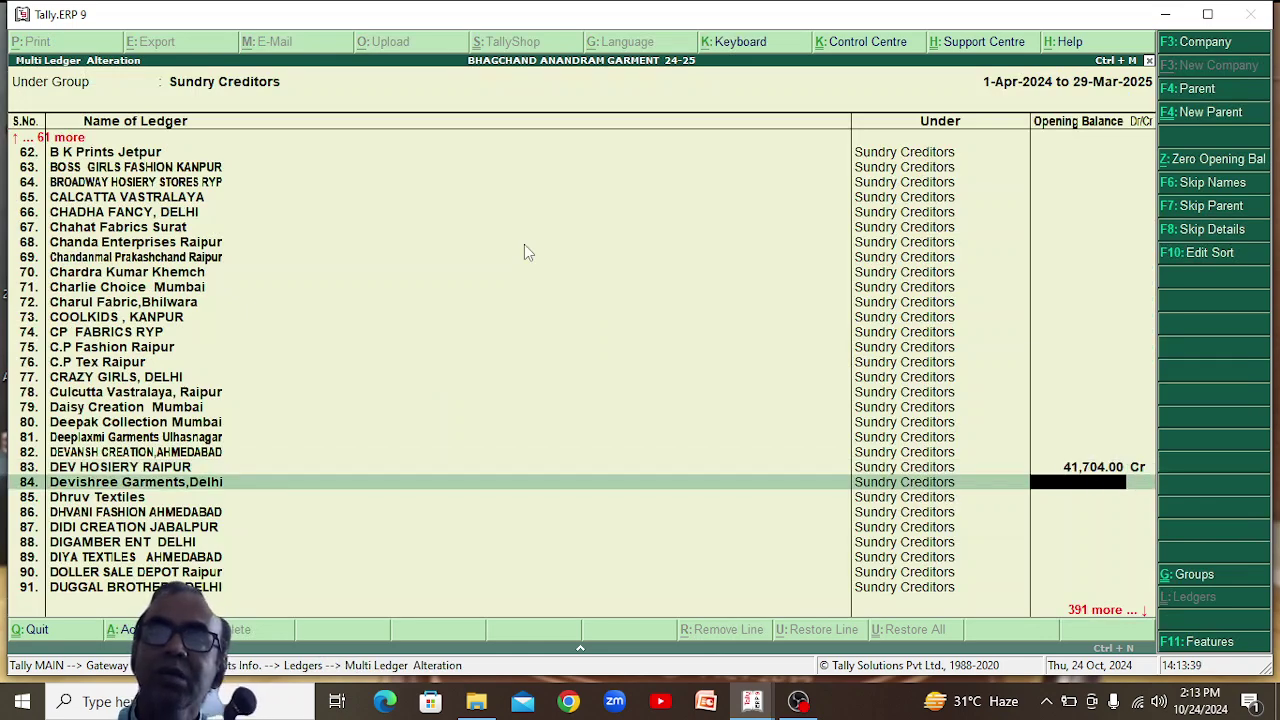
key("Up")
key("Up")
key("Up")
key("Up")
key("Up")
key("Up")
key("Up")
key("Up")
key("Up")
key("Up")
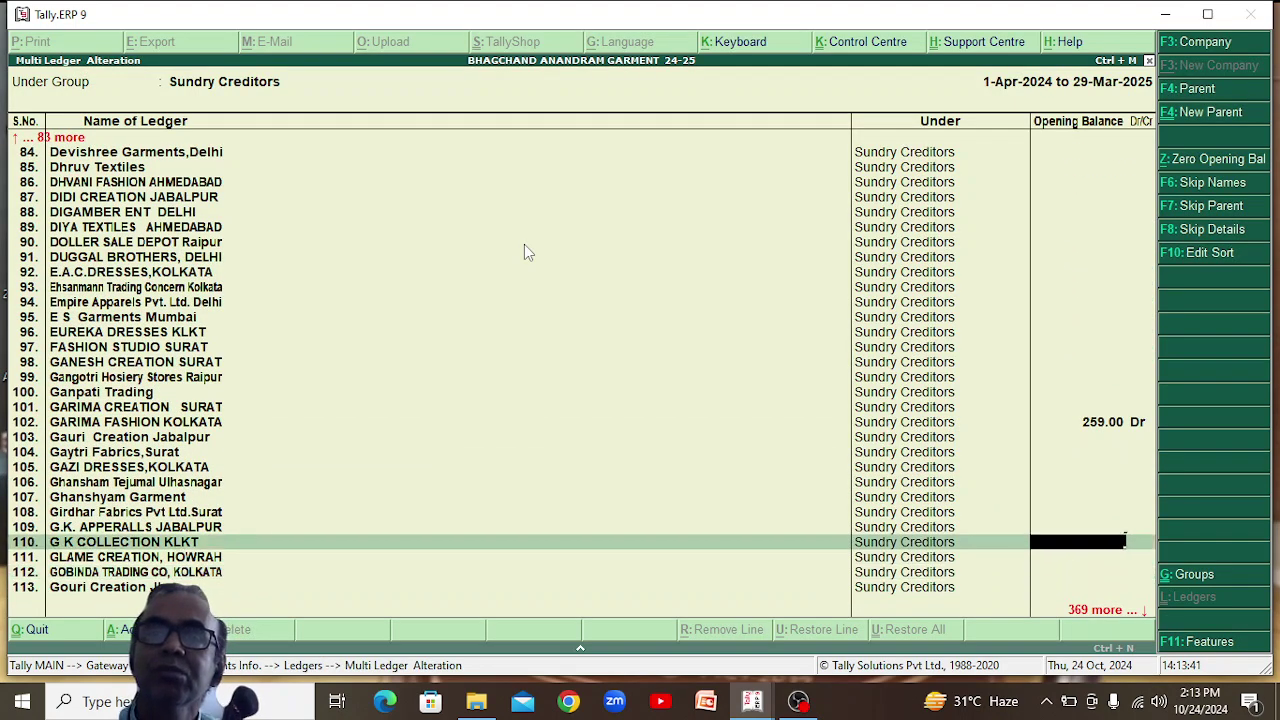